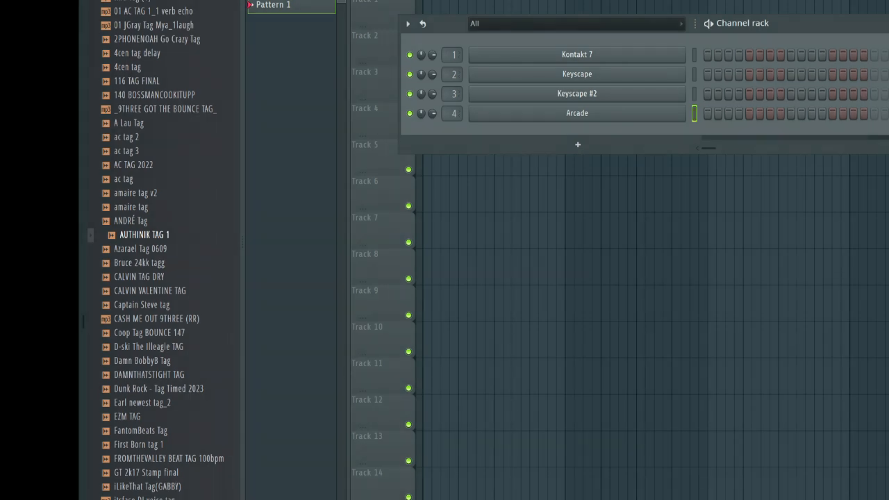
Open the Keyscape channel's instrument, browse the factory patches and choose the Wing Upright patch
{"action": "left_click", "coordinate": [697, 74]}
{"action": "left_click", "coordinate": [646, 78]}
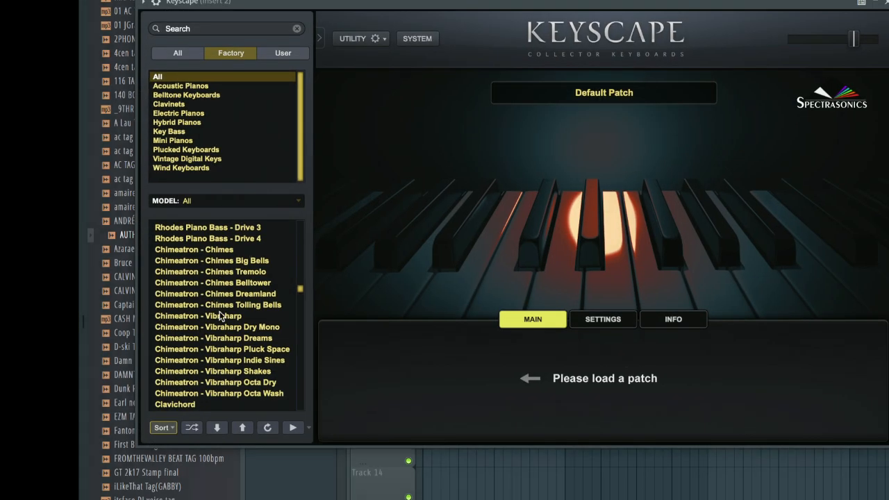
{"action": "scroll", "coordinate": [217, 299], "scroll_direction": "up", "scroll_amount": 10}
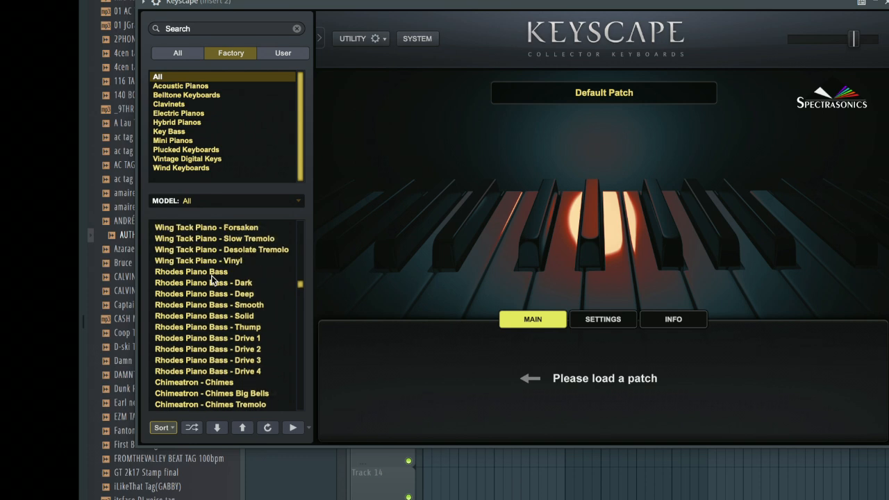
{"action": "scroll", "coordinate": [212, 279], "scroll_direction": "down", "scroll_amount": 4}
{"action": "scroll", "coordinate": [212, 279], "scroll_direction": "up", "scroll_amount": 10}
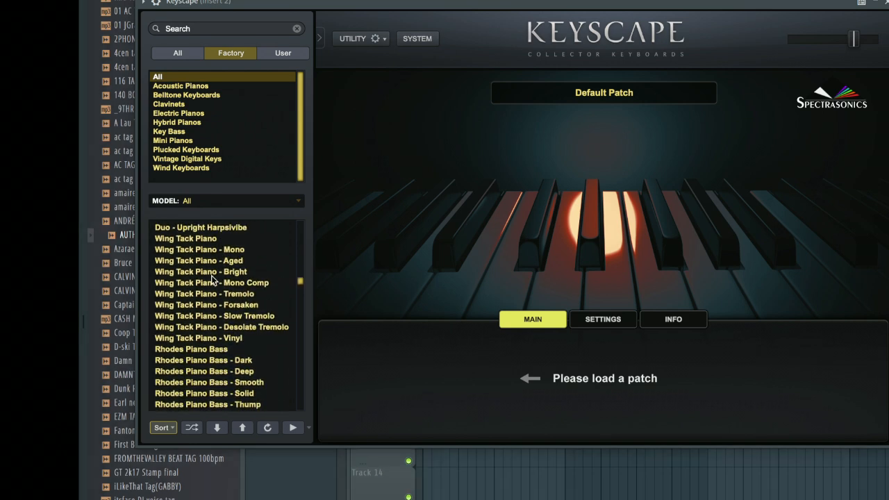
{"action": "scroll", "coordinate": [211, 280], "scroll_direction": "up", "scroll_amount": 12}
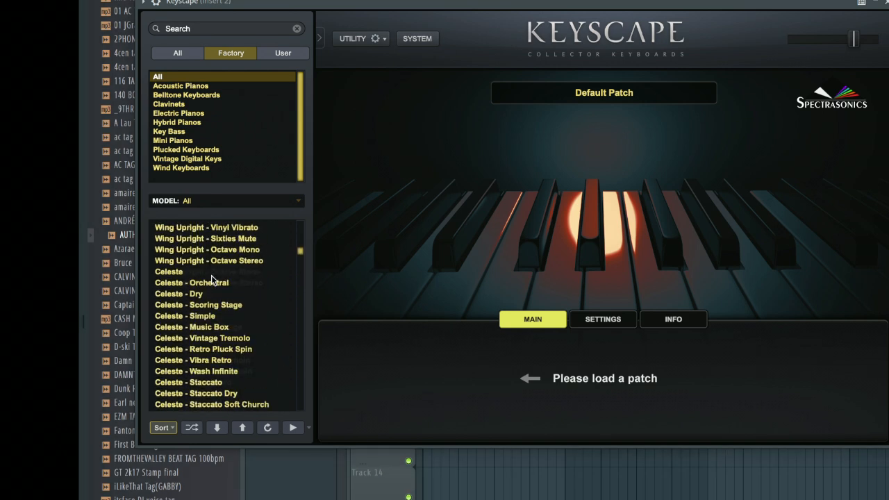
{"action": "scroll", "coordinate": [212, 279], "scroll_direction": "down", "scroll_amount": 12}
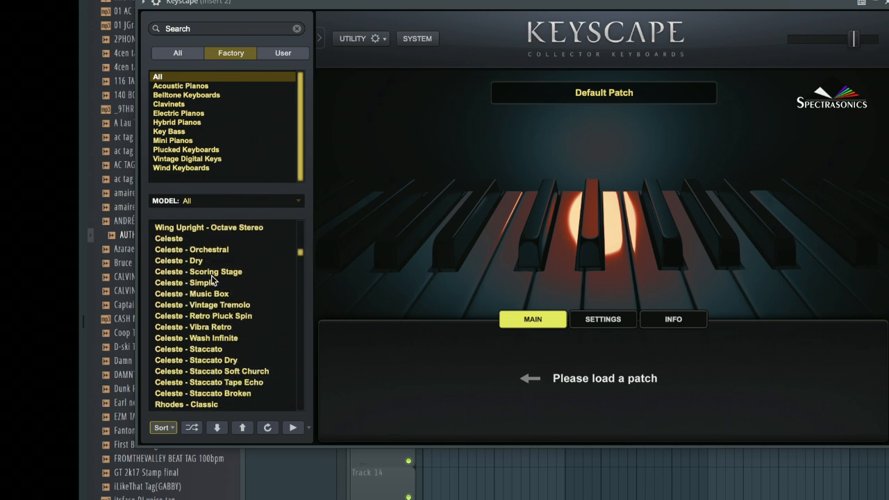
{"action": "scroll", "coordinate": [212, 279], "scroll_direction": "down", "scroll_amount": 15}
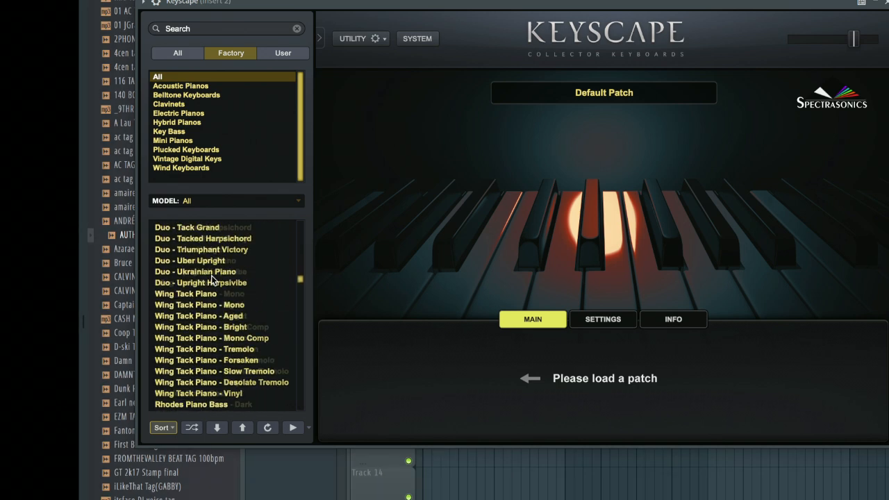
{"action": "scroll", "coordinate": [212, 279], "scroll_direction": "down", "scroll_amount": 7}
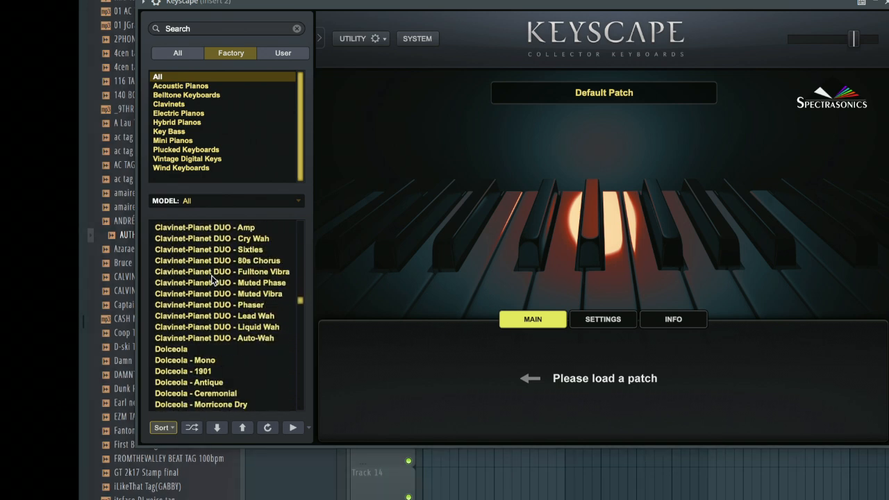
{"action": "scroll", "coordinate": [227, 260], "scroll_direction": "up", "scroll_amount": 2}
{"action": "scroll", "coordinate": [227, 261], "scroll_direction": "up", "scroll_amount": 8}
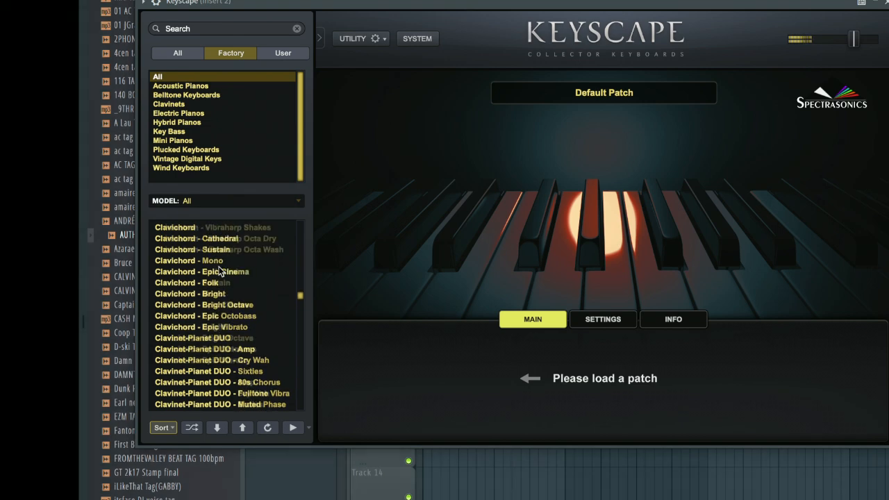
{"action": "scroll", "coordinate": [217, 251], "scroll_direction": "up", "scroll_amount": 5}
{"action": "scroll", "coordinate": [217, 251], "scroll_direction": "down", "scroll_amount": 2}
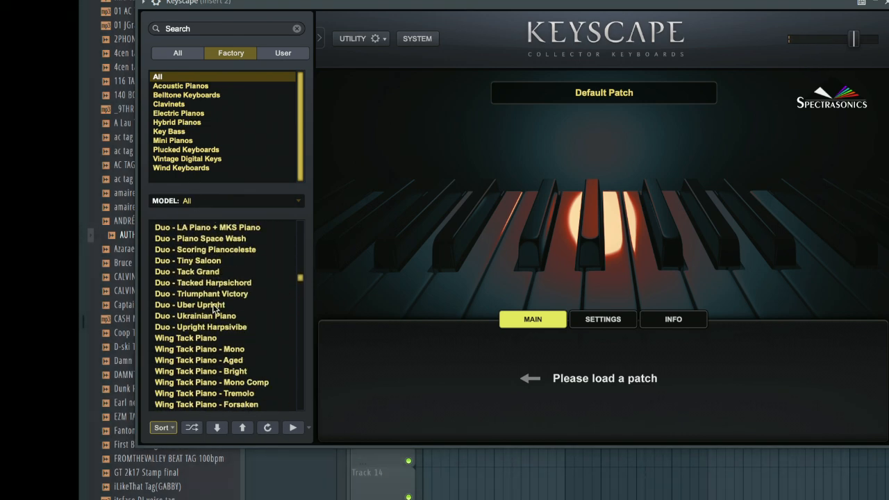
{"action": "scroll", "coordinate": [214, 308], "scroll_direction": "up", "scroll_amount": 15}
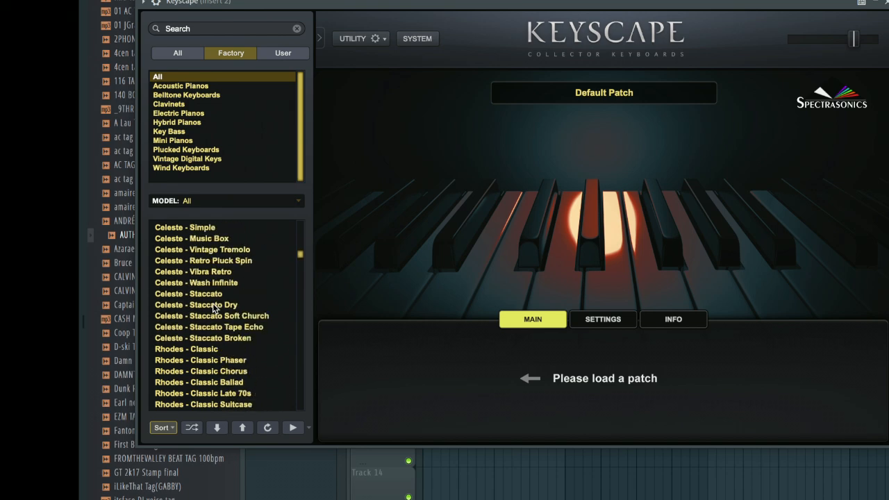
{"action": "scroll", "coordinate": [214, 308], "scroll_direction": "up", "scroll_amount": 7}
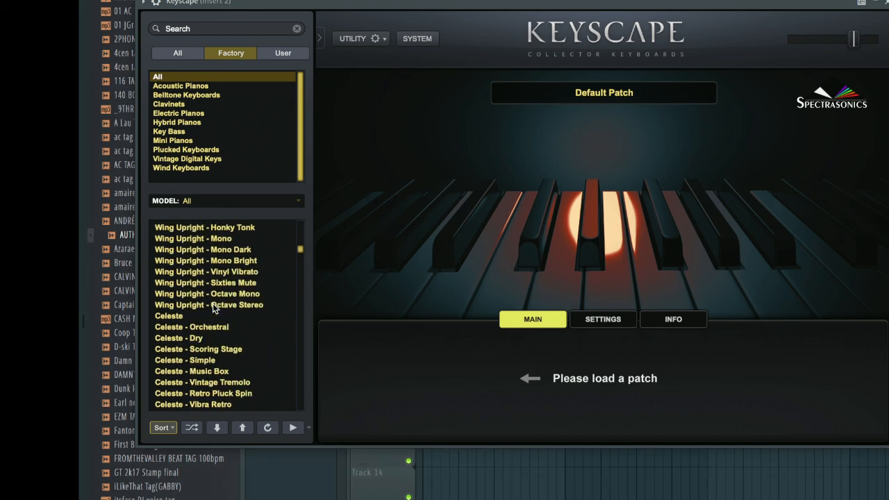
{"action": "left_click", "coordinate": [198, 273]}
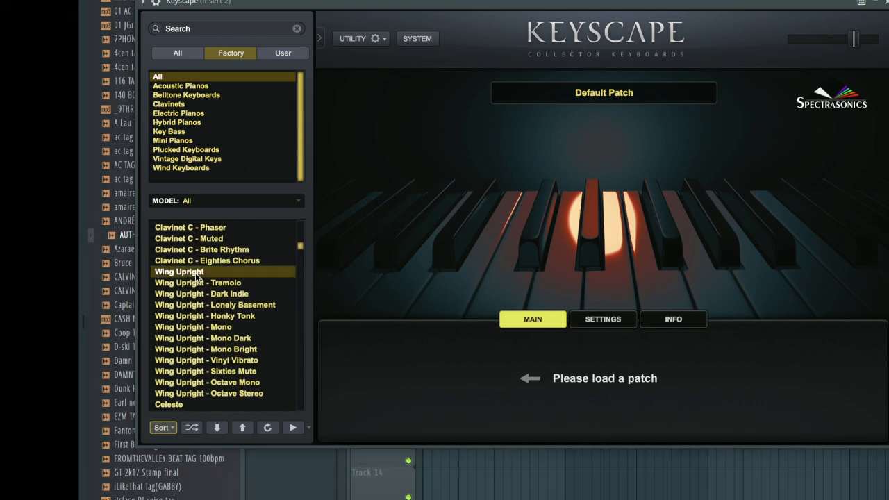
{"action": "left_click", "coordinate": [885, 2]}
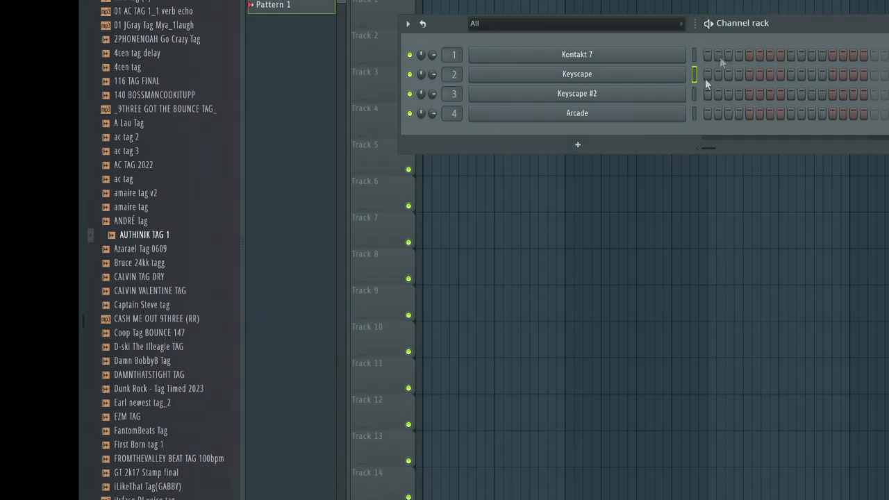
Make Keyscape the only selected channel and record a chord part into Pattern 1
{"action": "left_click", "coordinate": [694, 78]}
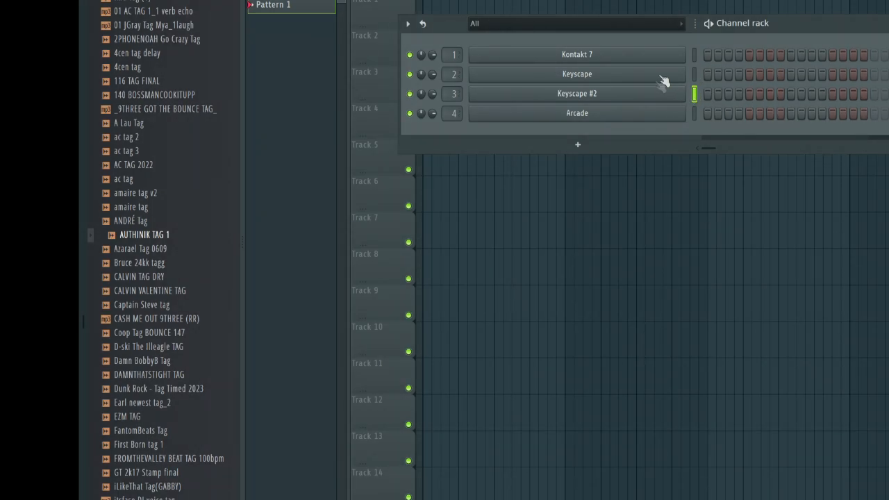
{"action": "left_click", "coordinate": [696, 74]}
{"action": "left_click", "coordinate": [696, 75]}
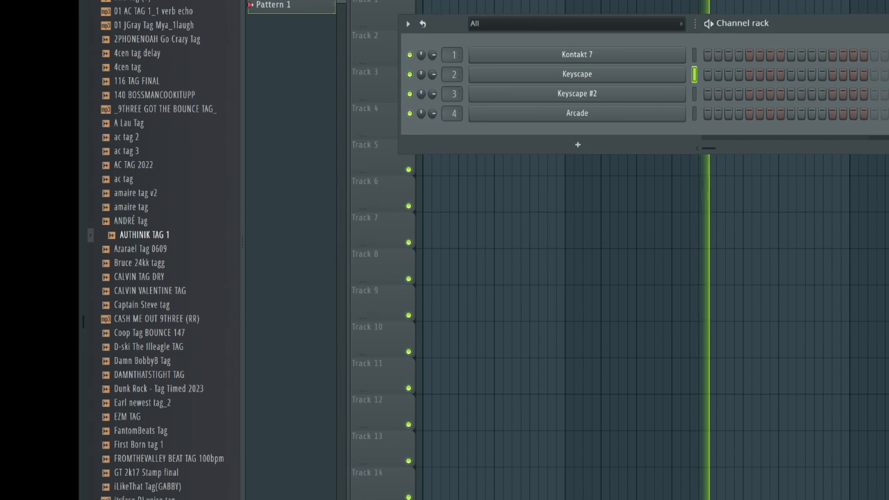
{"action": "key", "text": "space"}
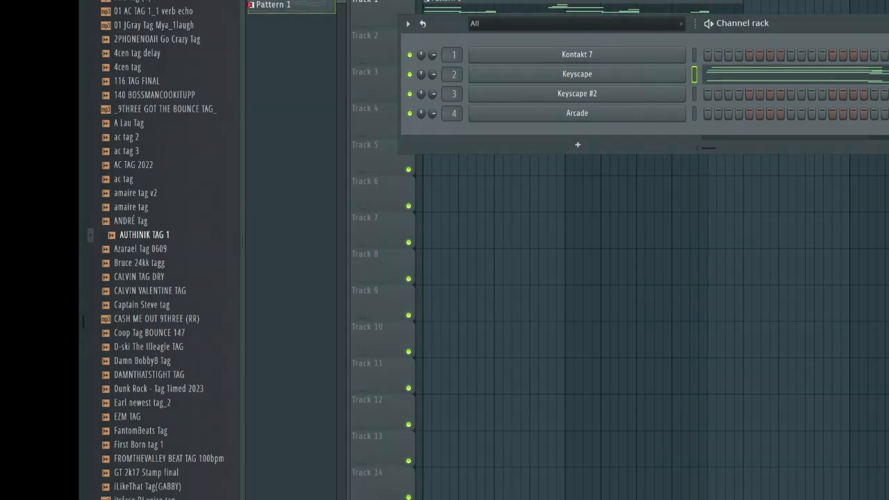
Trim the Pattern 1 clip on Track 1 to eight bars and place a second copy directly after it
{"action": "key", "text": "F6"}
{"action": "left_click_drag", "start_coordinate": [742, 18], "coordinate": [710, 12]}
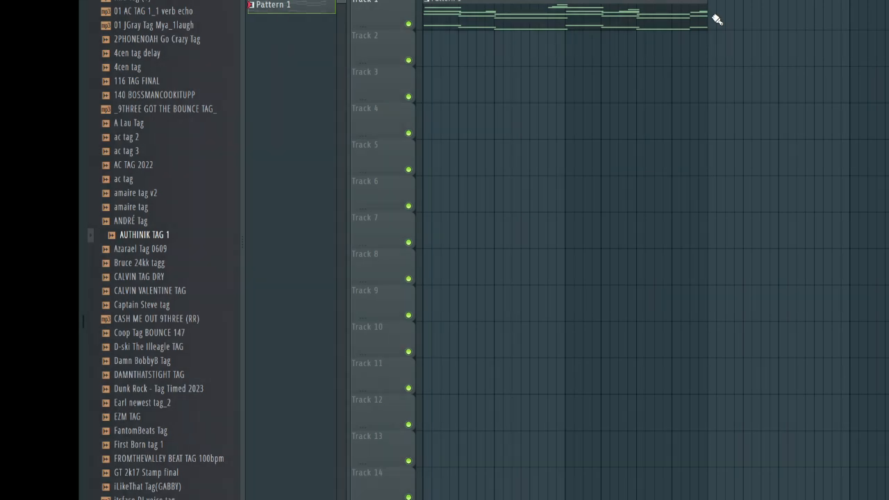
{"action": "key", "text": "space"}
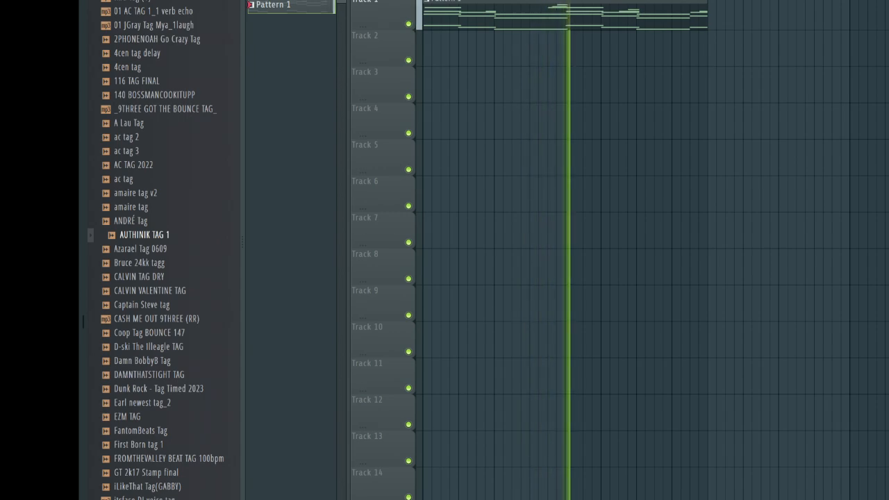
{"action": "key", "text": "F4"}
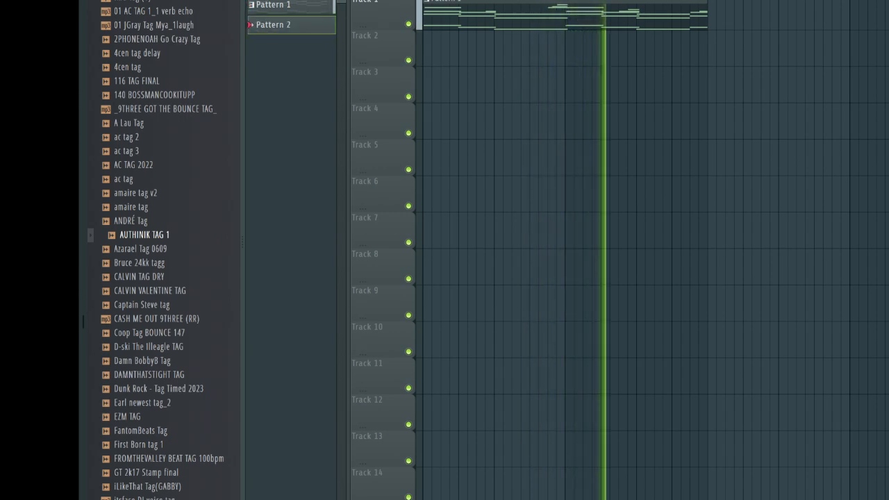
{"action": "key", "text": "ctrl+z"}
{"action": "left_click", "coordinate": [715, 19]}
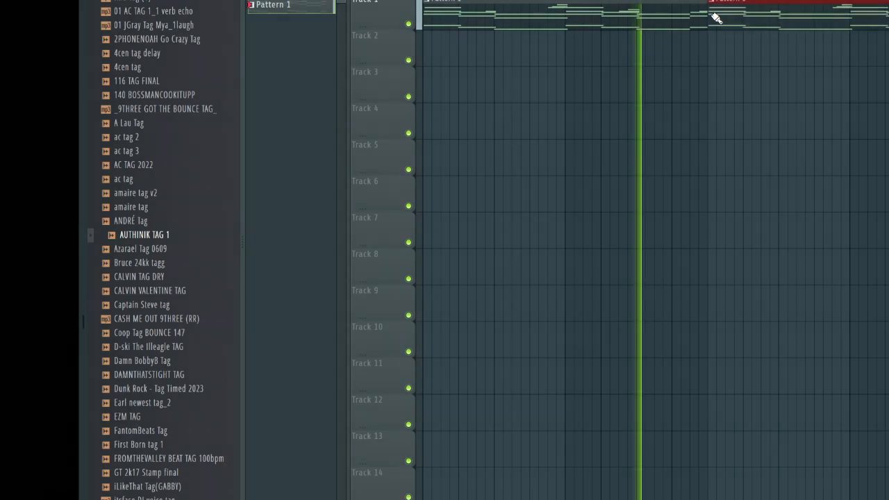
{"action": "scroll", "coordinate": [716, 19], "scroll_direction": "down", "scroll_amount": 1}
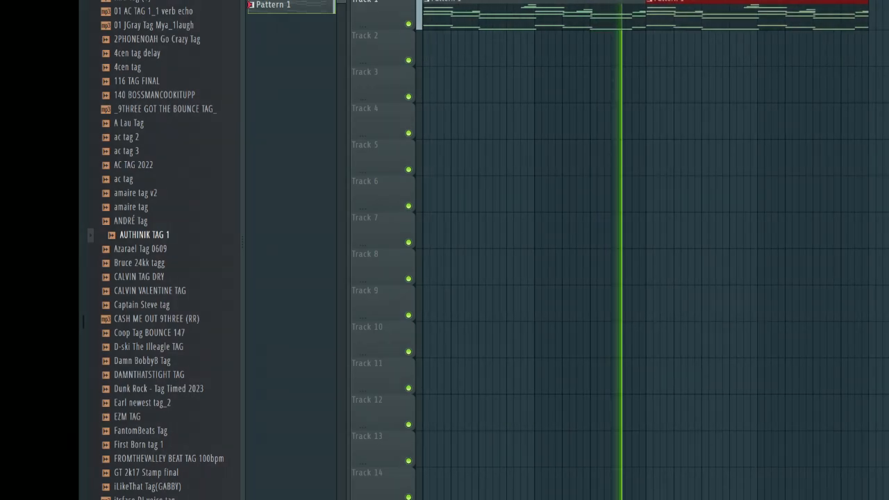
Record another Keyscape chord part into a new Pattern 2 placed on Track 2 directly after the second Pattern 1 clip
{"action": "key", "text": "F4"}
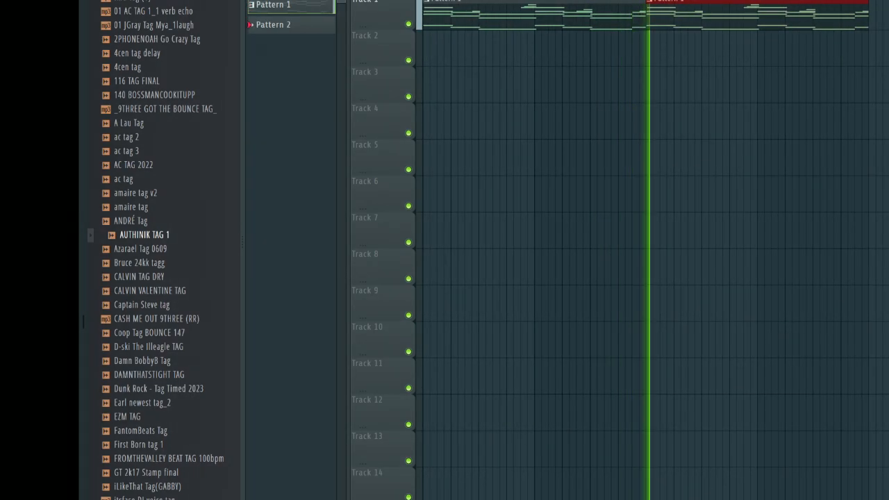
{"action": "left_click", "coordinate": [873, 57]}
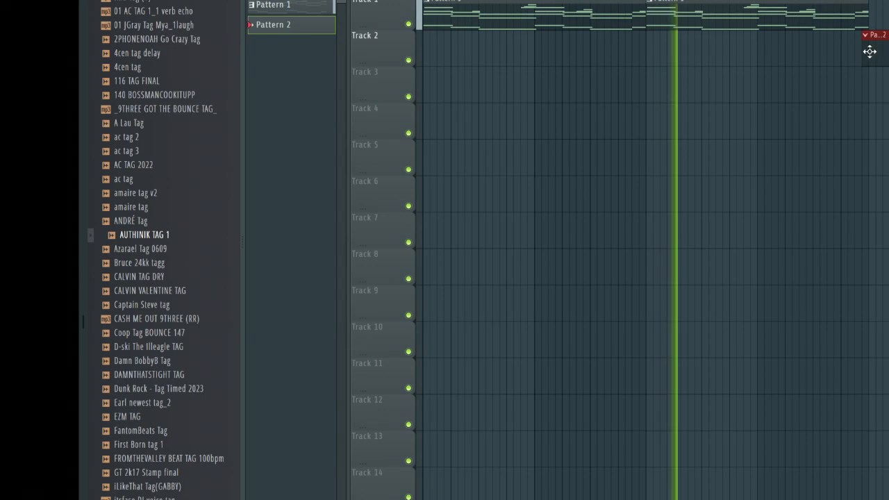
{"action": "left_click_drag", "start_coordinate": [871, 50], "coordinate": [881, 52]}
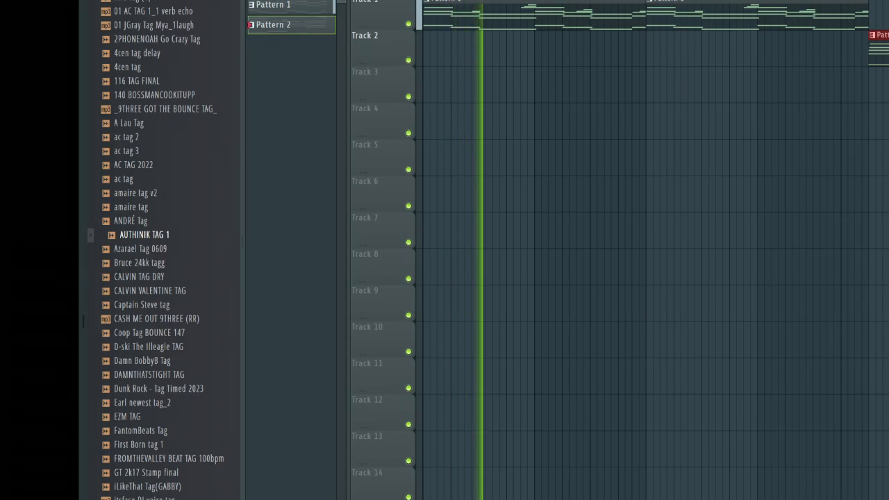
{"action": "key", "text": "space"}
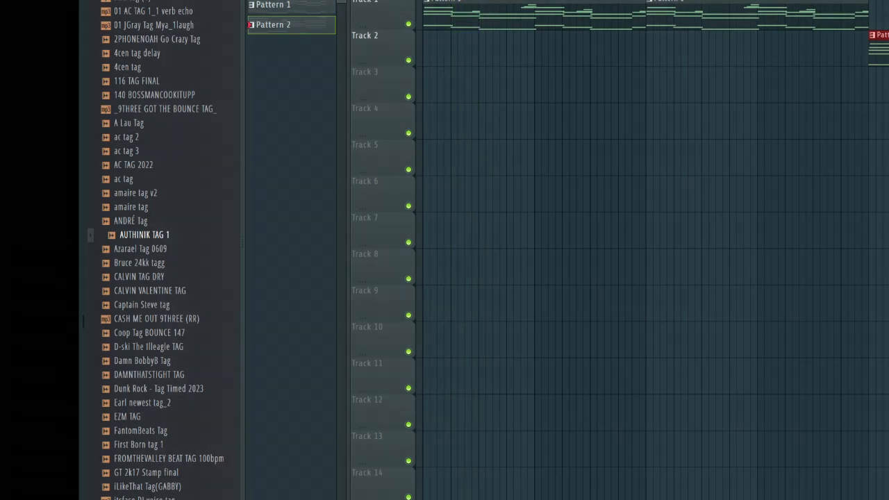
Record a Keyscape #2 part into a new Pattern 3 placed at the start of Track 3
{"action": "key", "text": "F4"}
{"action": "left_click", "coordinate": [432, 83]}
{"action": "key", "text": "F6"}
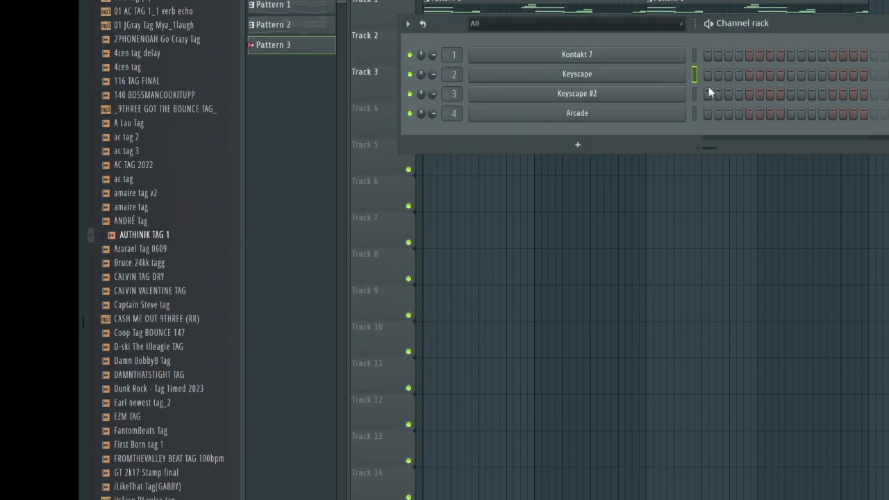
{"action": "left_click", "coordinate": [698, 96]}
{"action": "key", "text": "space"}
{"action": "key", "text": "space"}
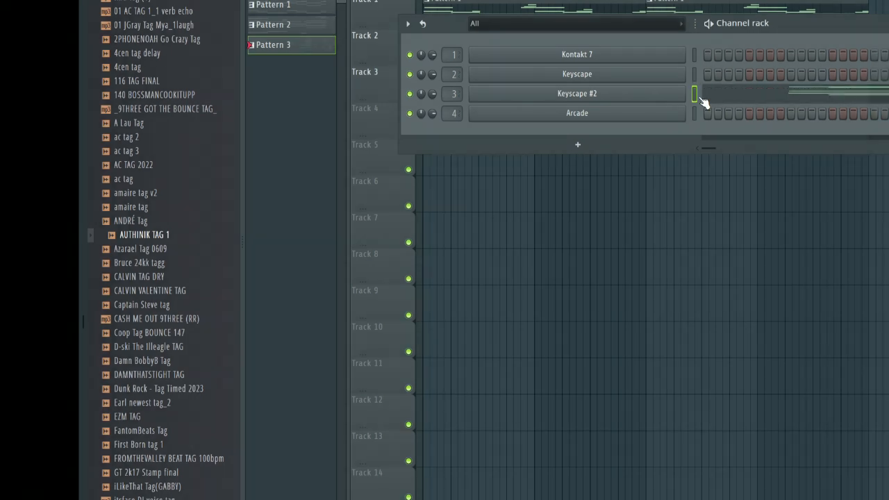
{"action": "key", "text": "F6"}
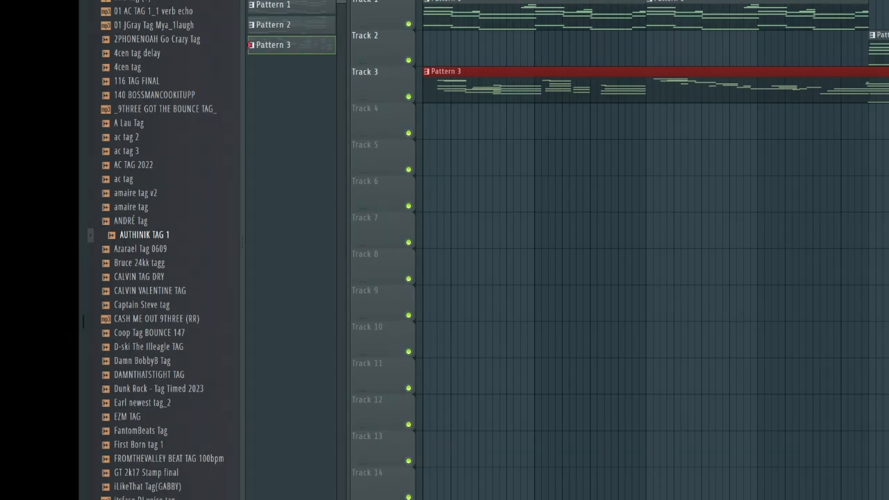
Create Pattern 4 and load the Scarbee Rickenbacker Bass - Palm Muted instrument into the Kontakt 7 channel
{"action": "key", "text": "F6"}
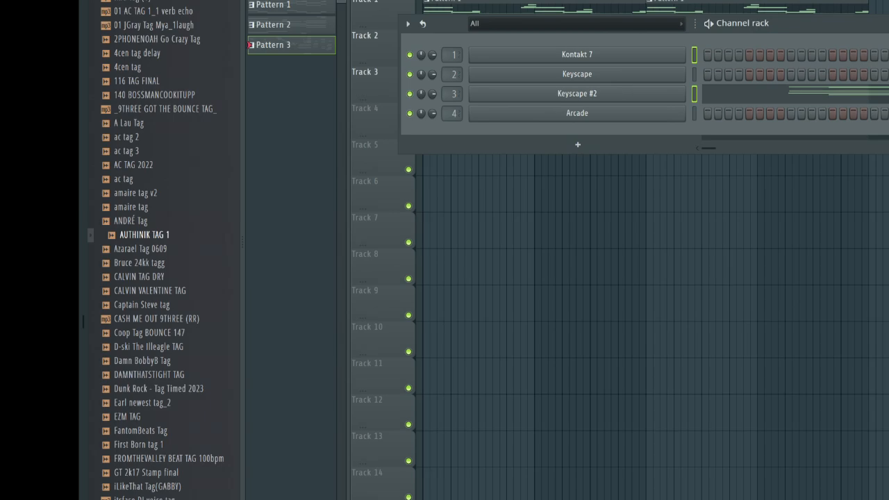
{"action": "key", "text": "F4"}
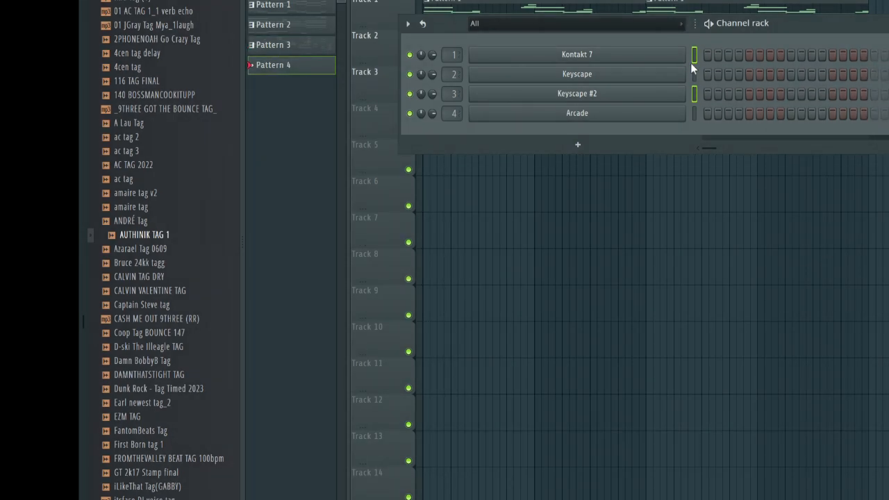
{"action": "left_click", "coordinate": [651, 57]}
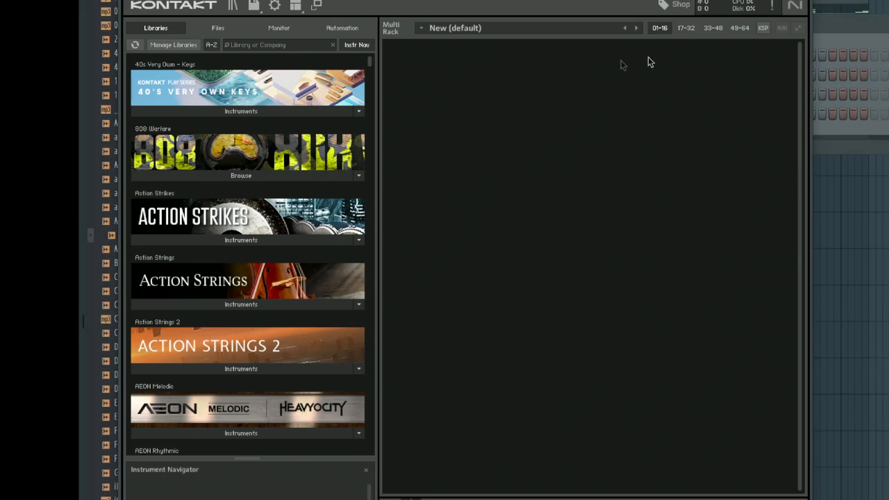
{"action": "left_click", "coordinate": [253, 45]}
{"action": "type", "text": "ricke"}
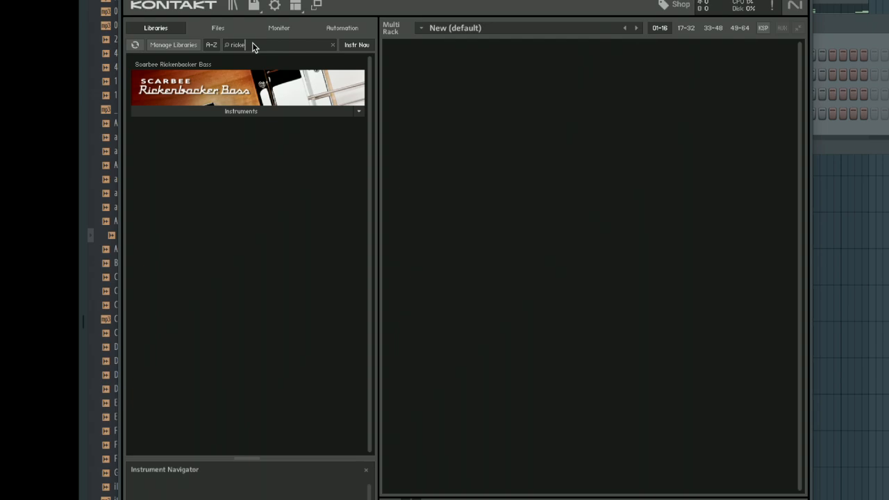
{"action": "left_click", "coordinate": [248, 114]}
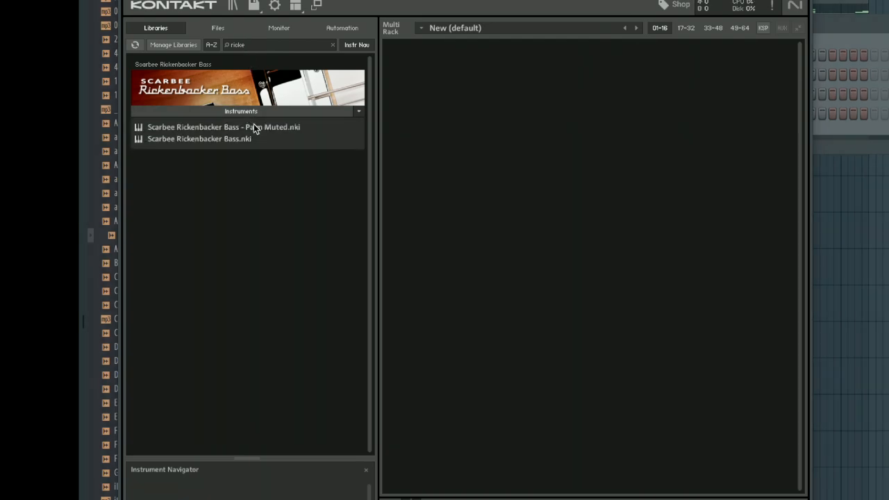
{"action": "double_click", "coordinate": [254, 127]}
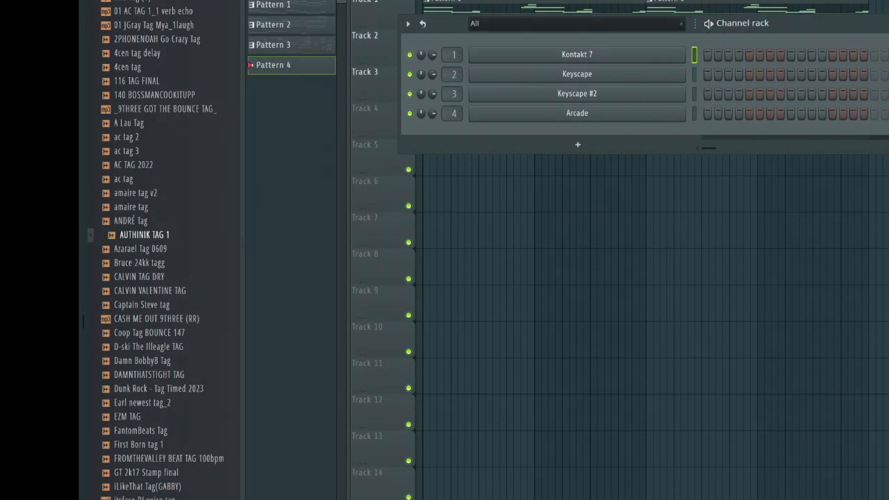
Record a Kontakt 7 bass part into Pattern 4, placed at the start of Track 4, and close the channel rack
{"action": "key", "text": "space"}
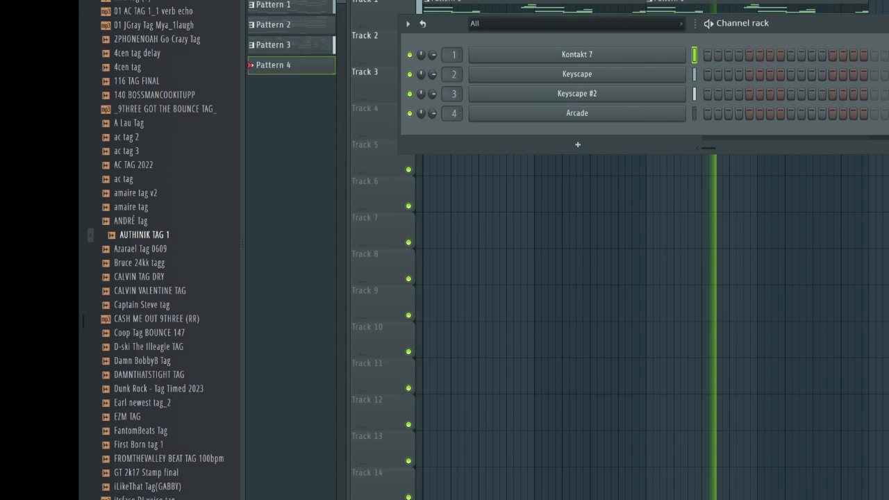
{"action": "key", "text": "space"}
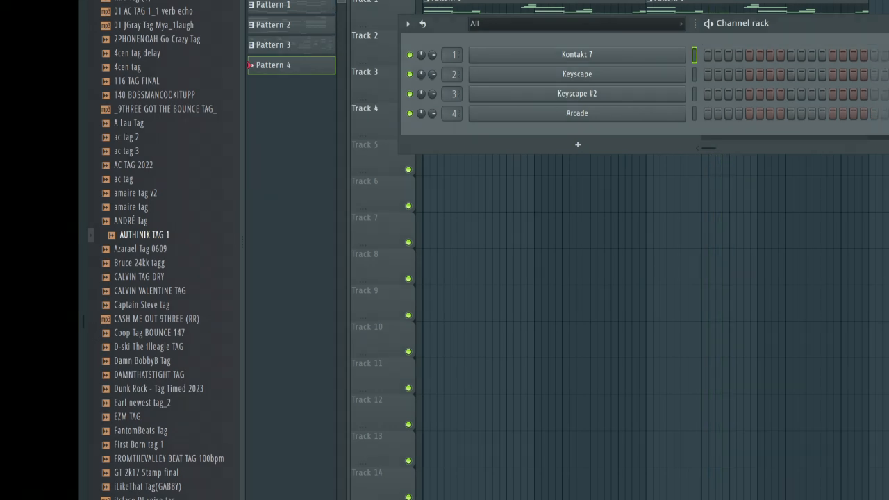
{"action": "key", "text": "space"}
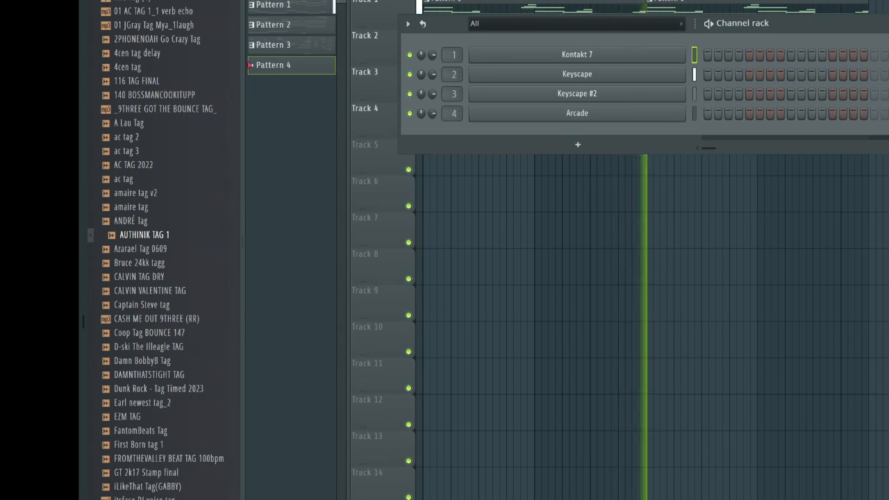
{"action": "key", "text": "space"}
{"action": "key", "text": "F6"}
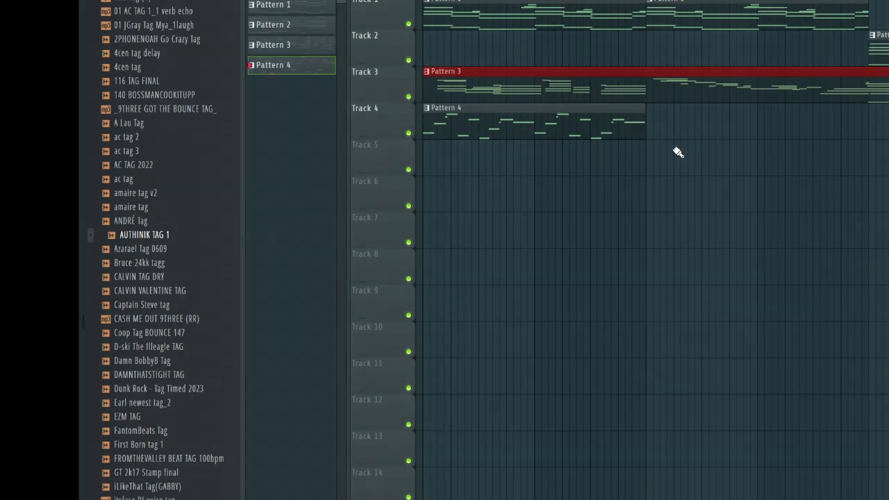
Duplicate the Pattern 4 clip repeatedly end to end along Track 4
{"action": "left_click_drag", "start_coordinate": [675, 154], "coordinate": [552, 125]}
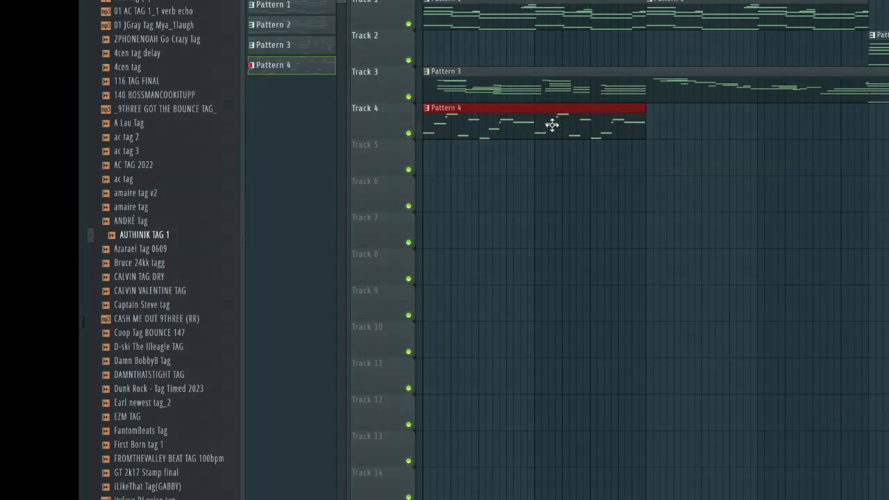
{"action": "key", "text": "ctrl+b"}
{"action": "key", "text": "ctrl+b"}
{"action": "key", "text": "ctrl+b"}
{"action": "key", "text": "ctrl+b"}
{"action": "key", "text": "ctrl+b"}
{"action": "key", "text": "ctrl+b"}
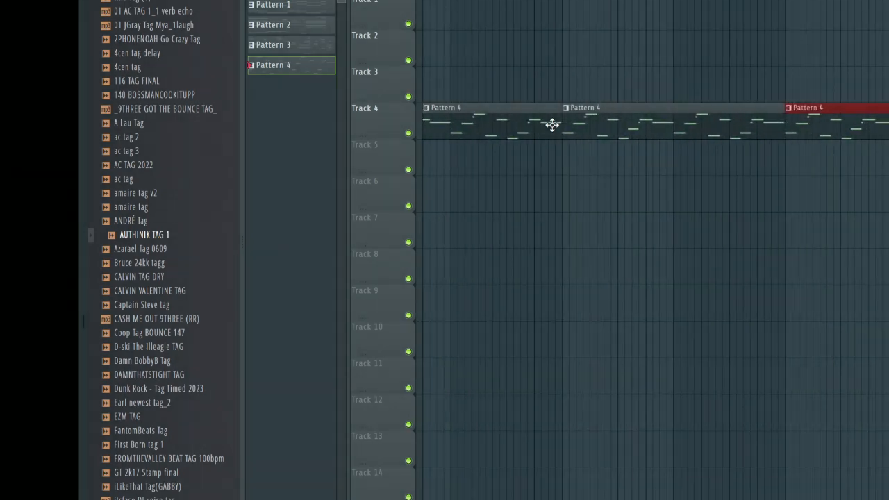
{"action": "scroll", "coordinate": [490, 206], "scroll_direction": "left", "scroll_amount": 5}
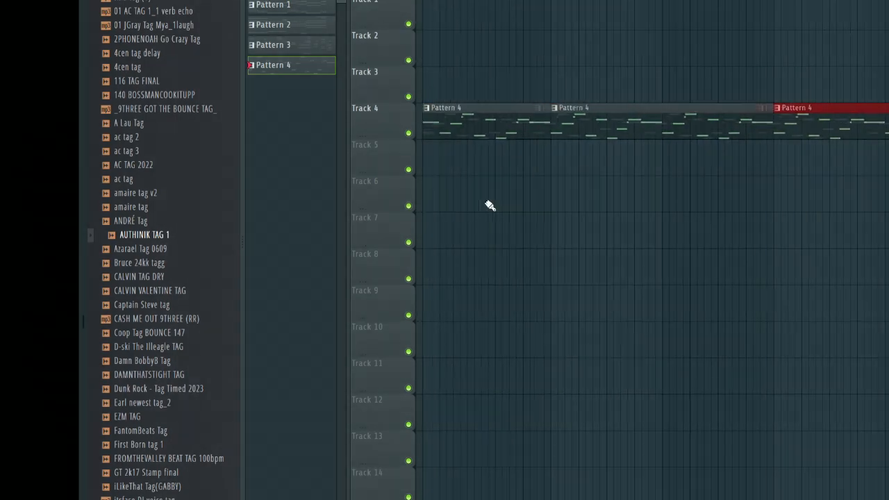
Undo the extra Pattern 4 duplicates, keeping only one copy directly after the original clip on Track 4
{"action": "key", "text": "ctrl+z"}
{"action": "key", "text": "ctrl+z"}
{"action": "scroll", "coordinate": [490, 205], "scroll_direction": "left", "scroll_amount": 2}
{"action": "key", "text": "ctrl+z"}
{"action": "key", "text": "ctrl+z"}
{"action": "scroll", "coordinate": [490, 206], "scroll_direction": "left", "scroll_amount": 1}
{"action": "scroll", "coordinate": [490, 206], "scroll_direction": "left", "scroll_amount": 3}
{"action": "key", "text": "ctrl+z"}
{"action": "key", "text": "ctrl+z"}
{"action": "scroll", "coordinate": [490, 206], "scroll_direction": "left", "scroll_amount": 3}
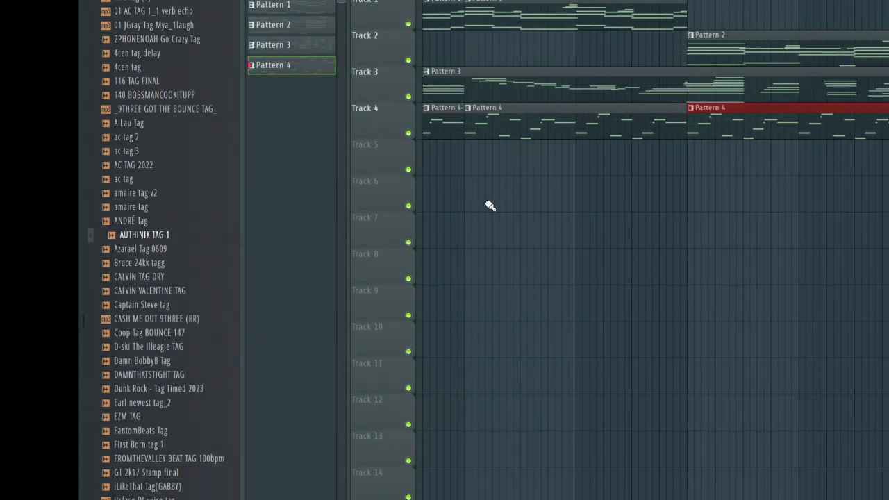
{"action": "scroll", "coordinate": [491, 206], "scroll_direction": "left", "scroll_amount": 1}
{"action": "key", "text": "ctrl+z"}
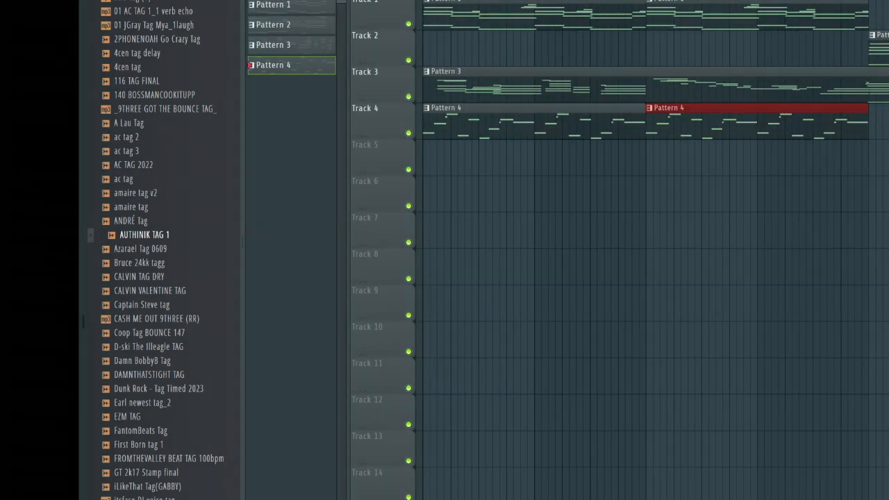
Record a bass part into a new Pattern 5 placed on Track 5 directly after the second Pattern 4 clip
{"action": "left_click", "coordinate": [877, 151]}
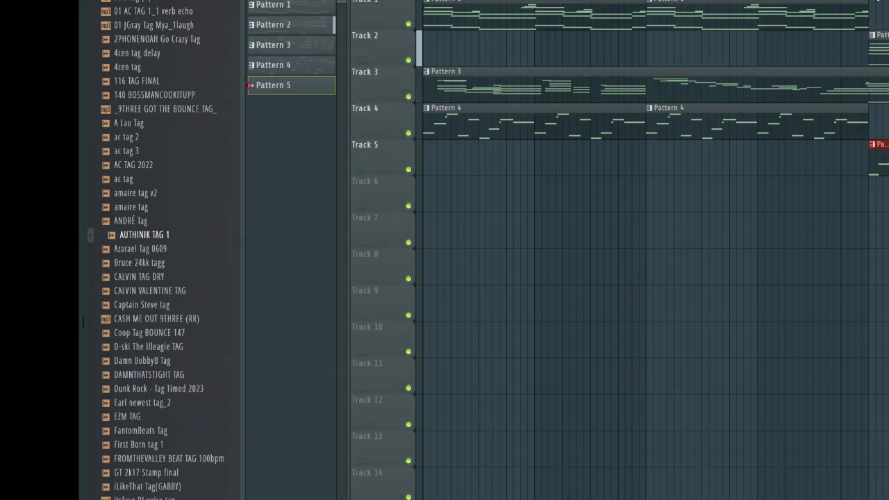
{"action": "key", "text": "space"}
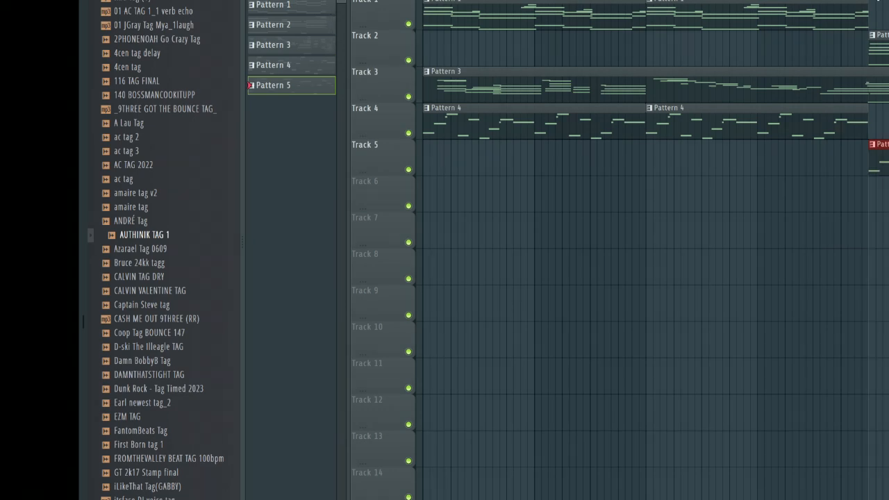
Delete the Pattern 5 notes following the short G4 and G#4 pair and record that section again
{"action": "key", "text": "F7"}
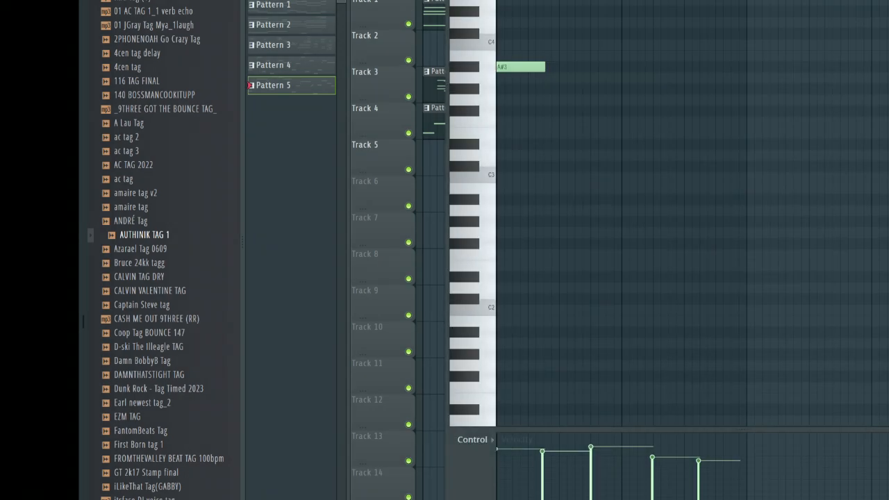
{"action": "scroll", "coordinate": [817, 56], "scroll_direction": "left", "scroll_amount": 4}
{"action": "scroll", "coordinate": [817, 56], "scroll_direction": "up", "scroll_amount": 2}
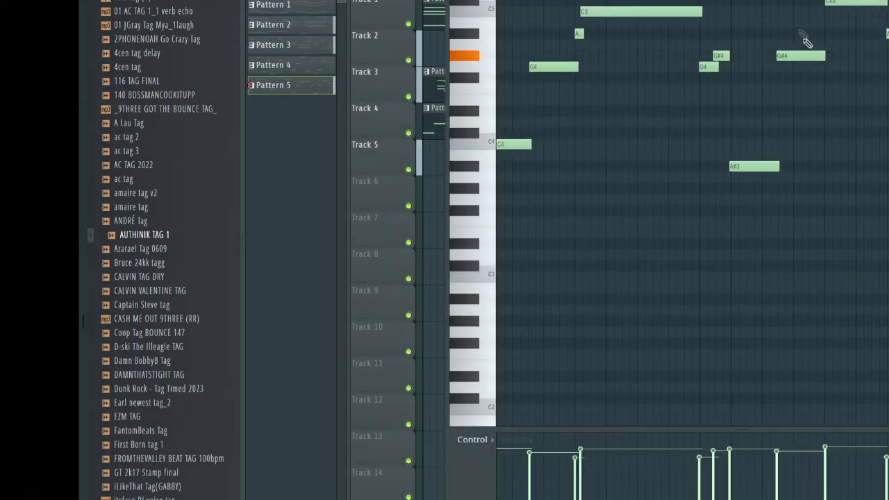
{"action": "left_click_drag", "start_coordinate": [888, 248], "coordinate": [762, 1]}
{"action": "key", "text": "Delete"}
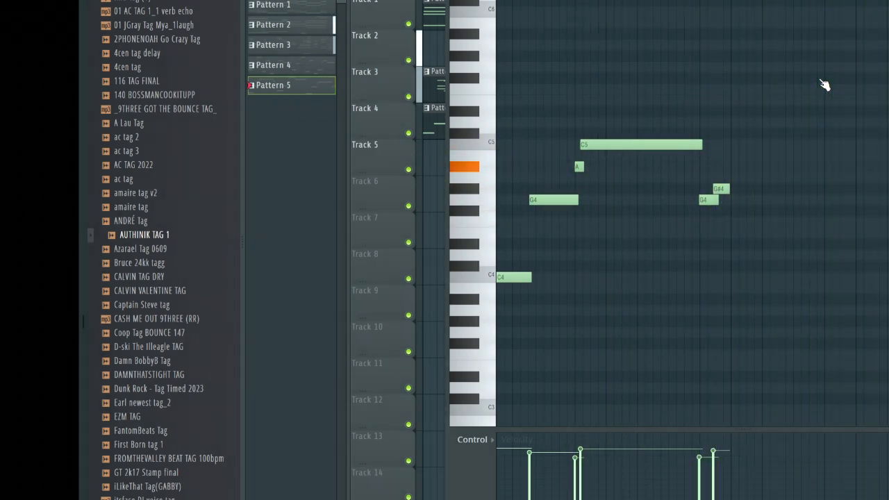
{"action": "key", "text": "space"}
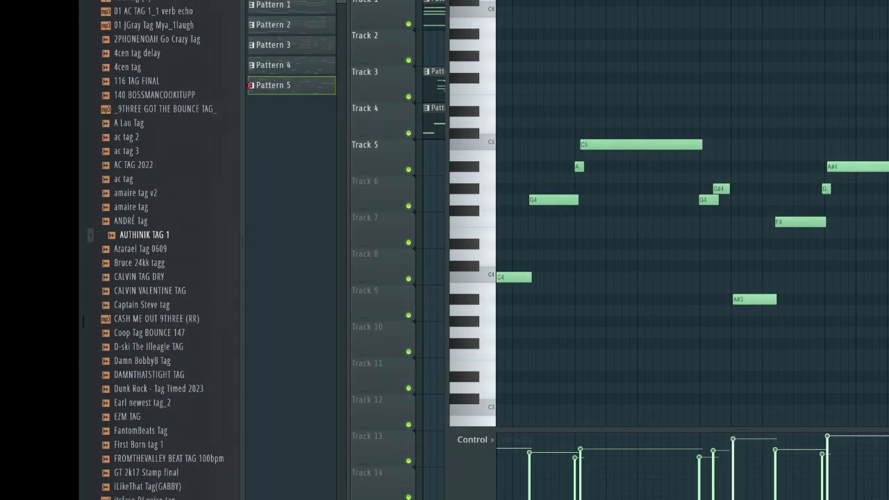
{"action": "key", "text": "F7"}
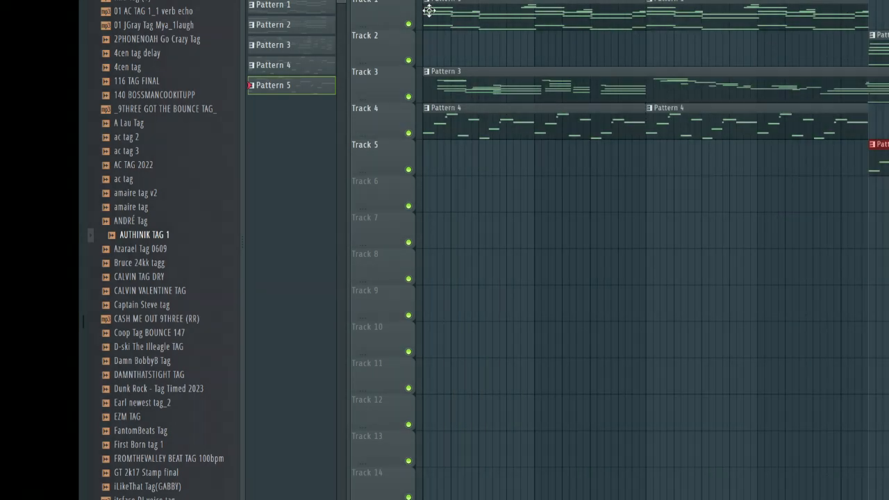
{"action": "right_click", "coordinate": [402, 15]}
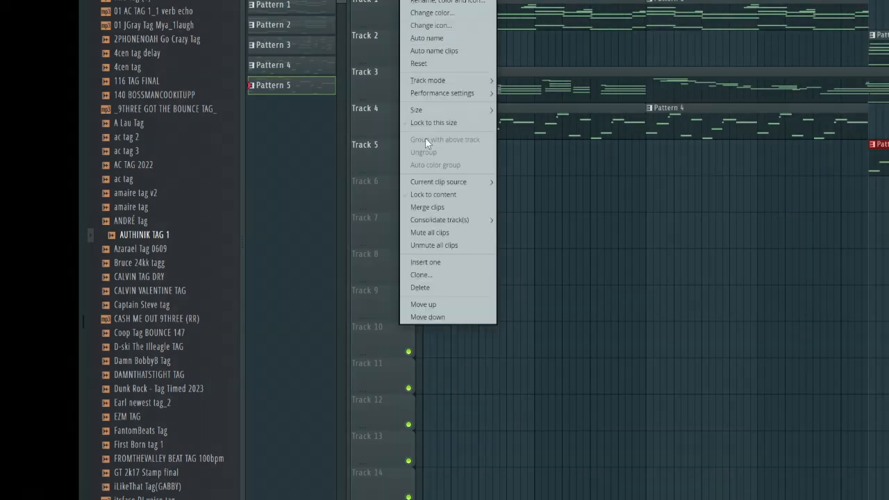
{"action": "mouse_move", "coordinate": [453, 219]}
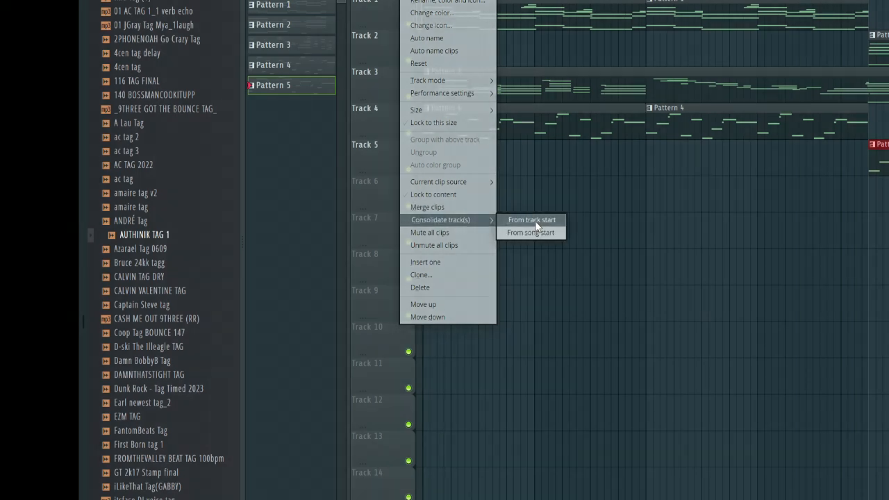
{"action": "left_click", "coordinate": [535, 221]}
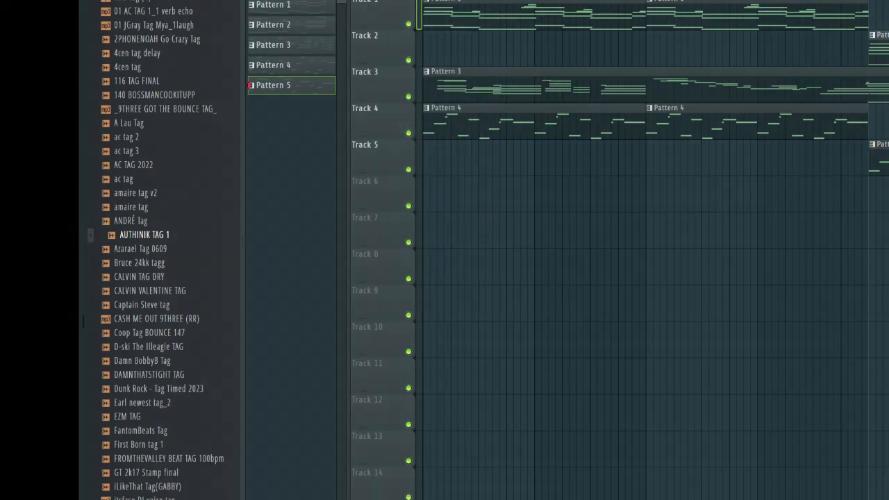
Consolidate Track 1, with the Pattern 2 clip moved onto it, from track start into a WAV audio clip
{"action": "right_click", "coordinate": [396, 18]}
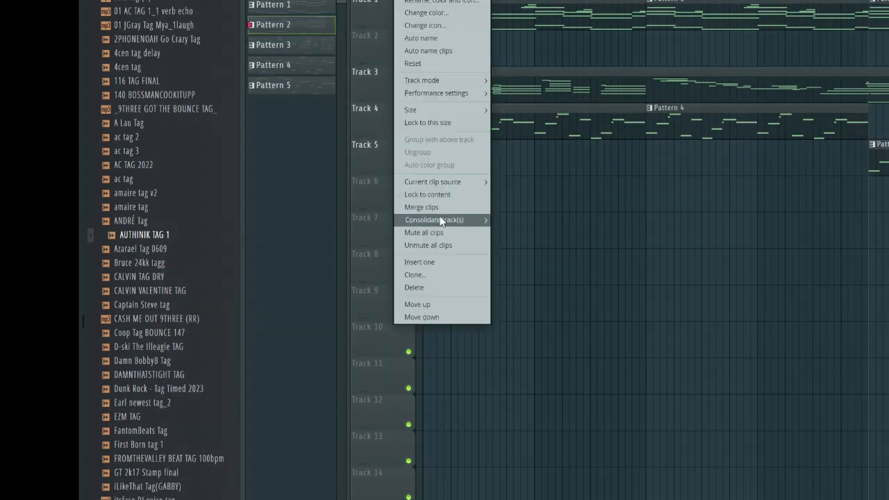
{"action": "mouse_move", "coordinate": [441, 221]}
{"action": "left_click", "coordinate": [531, 217]}
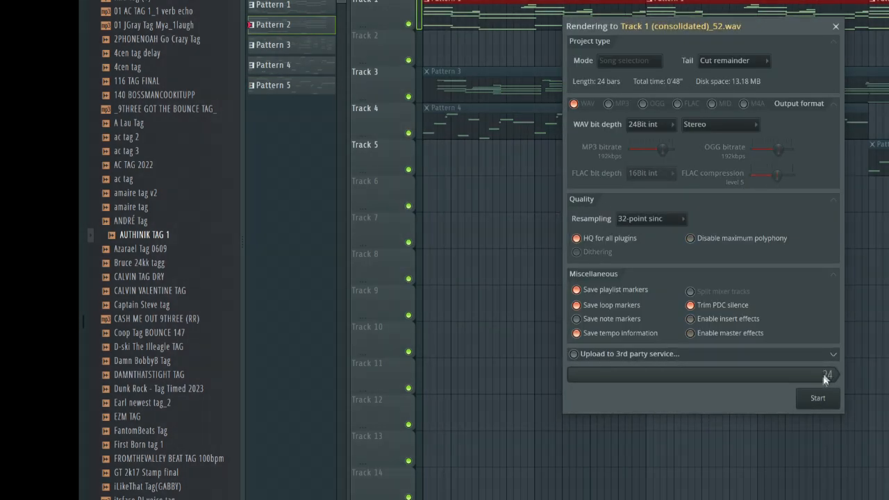
{"action": "left_click", "coordinate": [818, 399]}
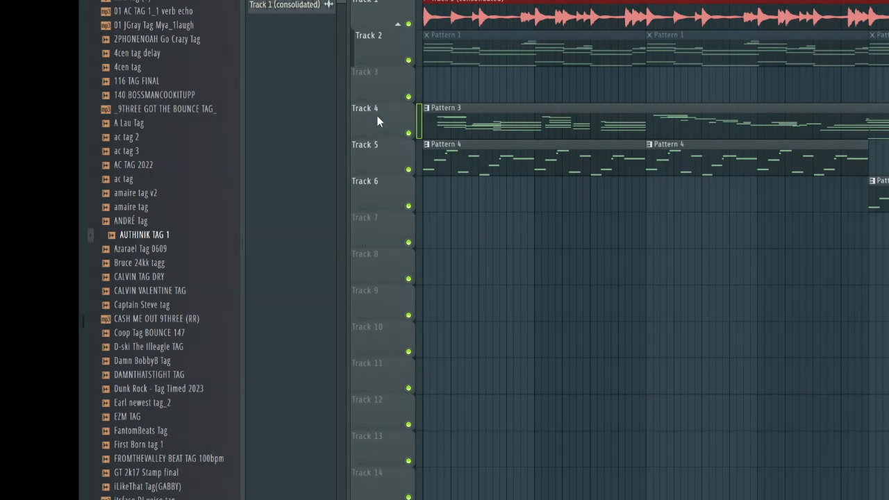
Consolidate the Pattern 3 clip on Track 4 from track start into a WAV audio clip
{"action": "right_click", "coordinate": [378, 121]}
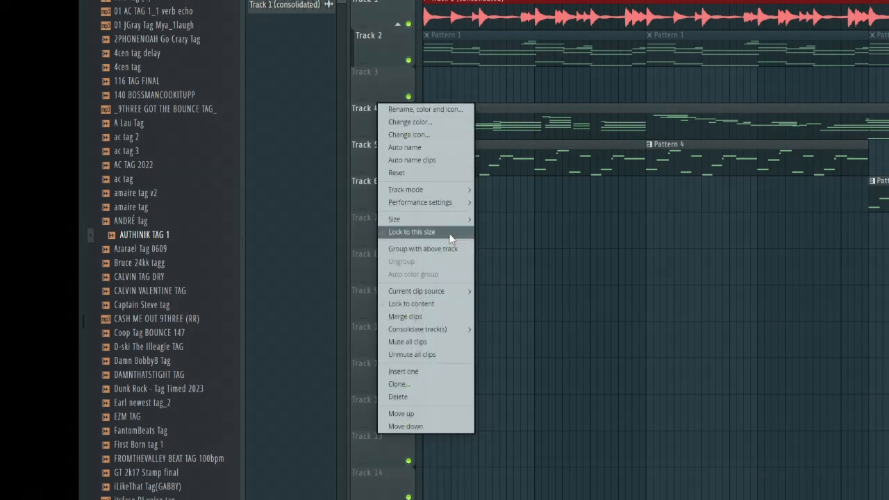
{"action": "mouse_move", "coordinate": [453, 326]}
{"action": "left_click", "coordinate": [491, 328]}
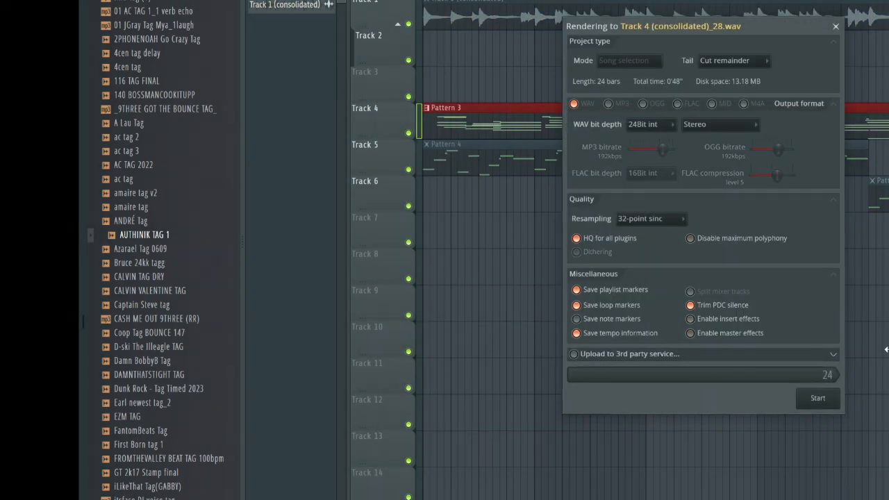
{"action": "left_click", "coordinate": [818, 398]}
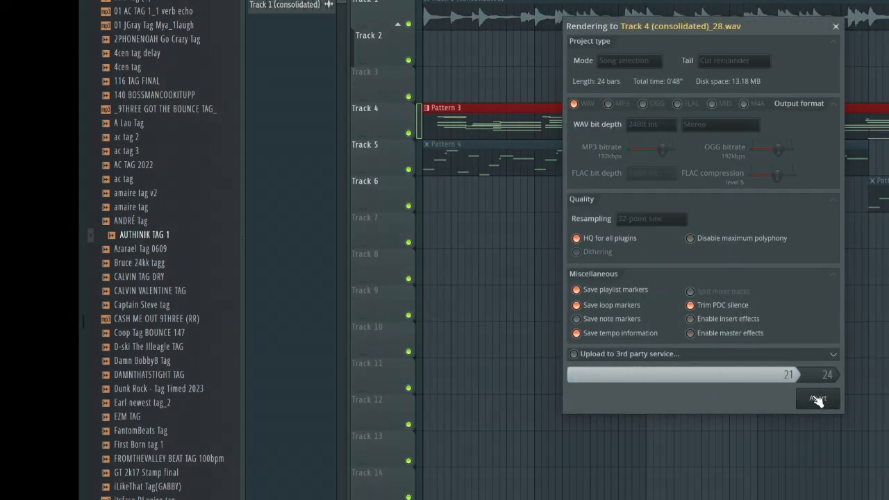
{"action": "right_click", "coordinate": [381, 182]}
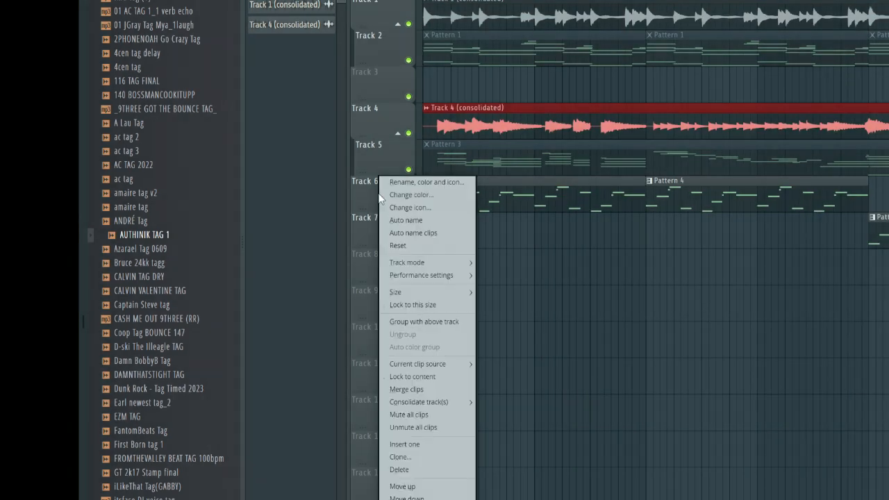
{"action": "left_click", "coordinate": [393, 182]}
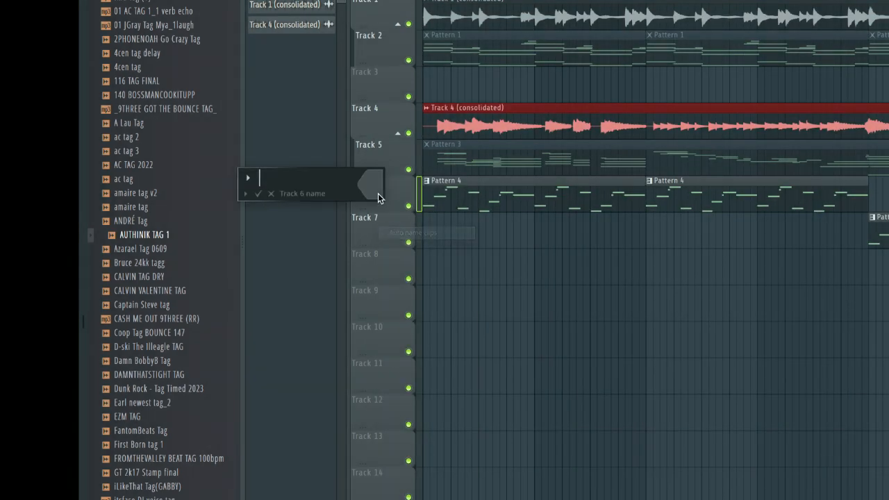
{"action": "key", "text": "Escape"}
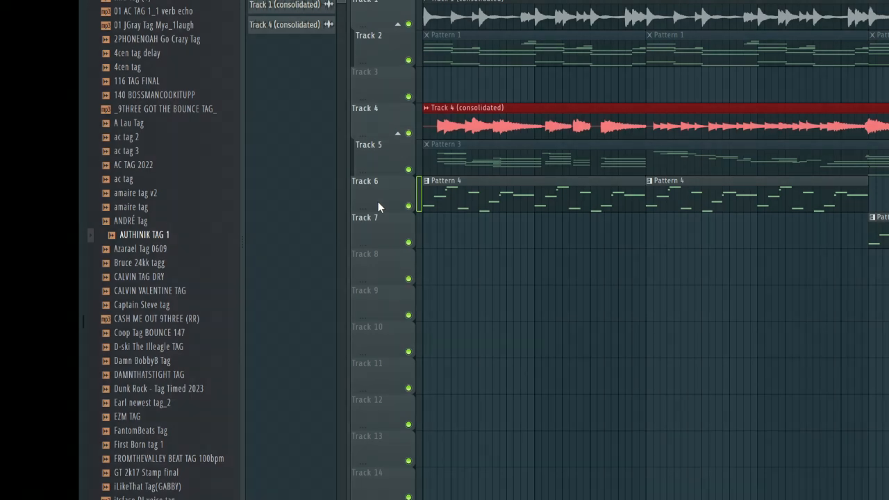
Try to consolidate the Pattern 4 bass clips on Track 6 into a WAV audio clip
{"action": "key", "text": "ctrl+alt+c"}
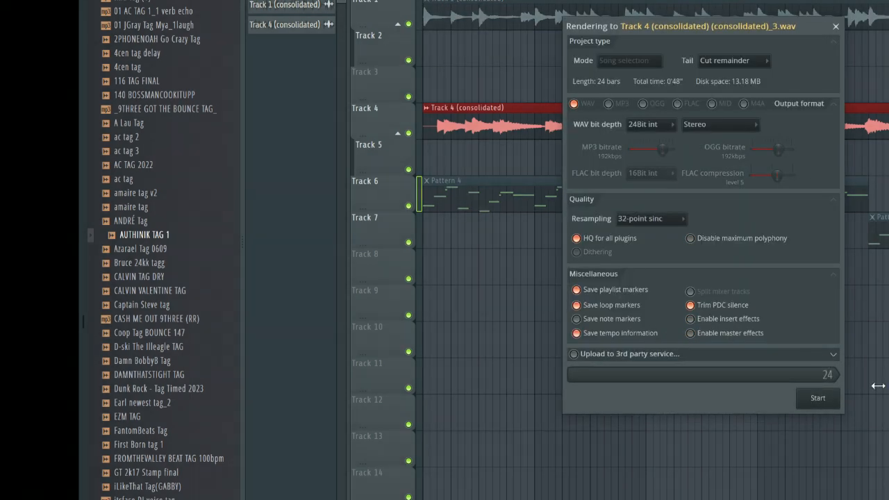
{"action": "left_click", "coordinate": [830, 398]}
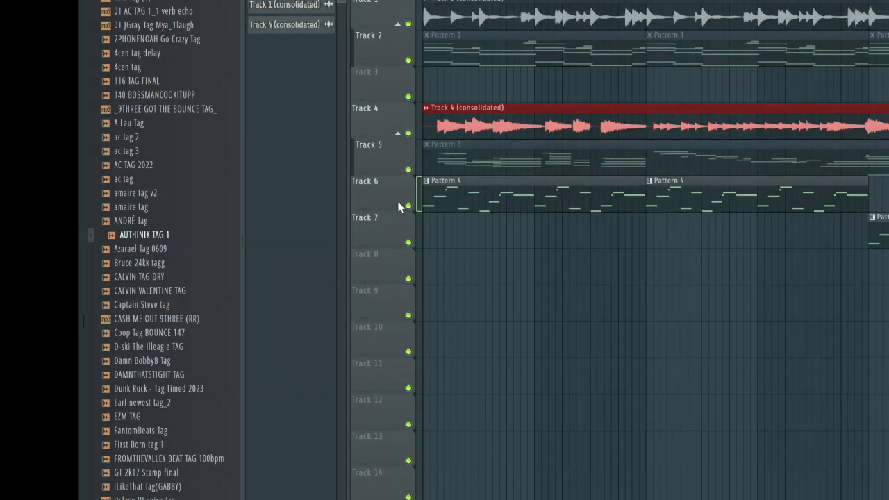
{"action": "key", "text": "ctrl+alt+c"}
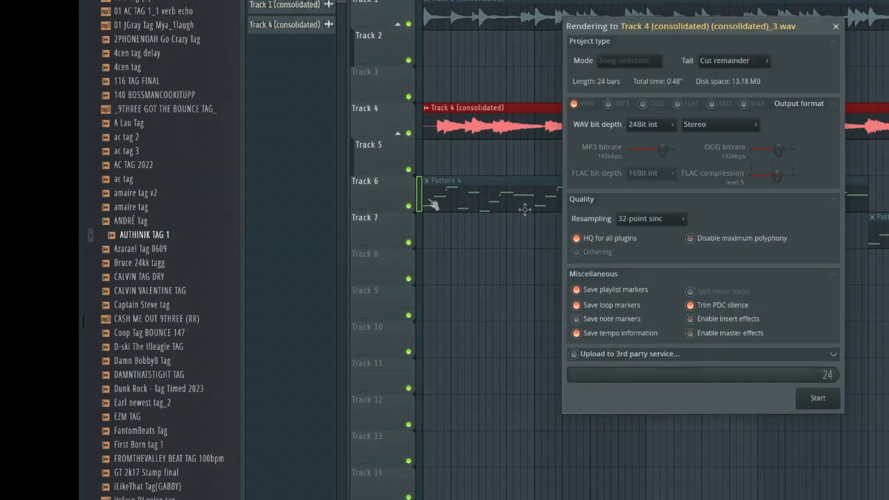
{"action": "left_click", "coordinate": [815, 396]}
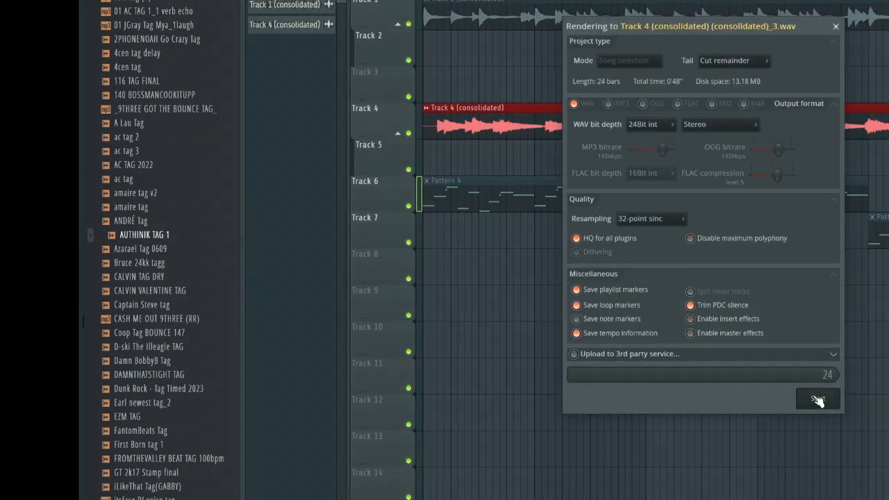
{"action": "left_click", "coordinate": [817, 398]}
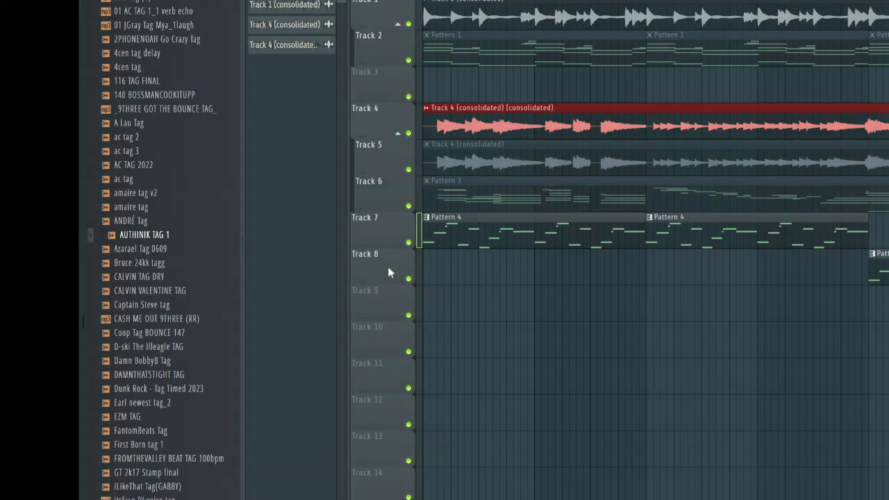
{"action": "left_click", "coordinate": [388, 268]}
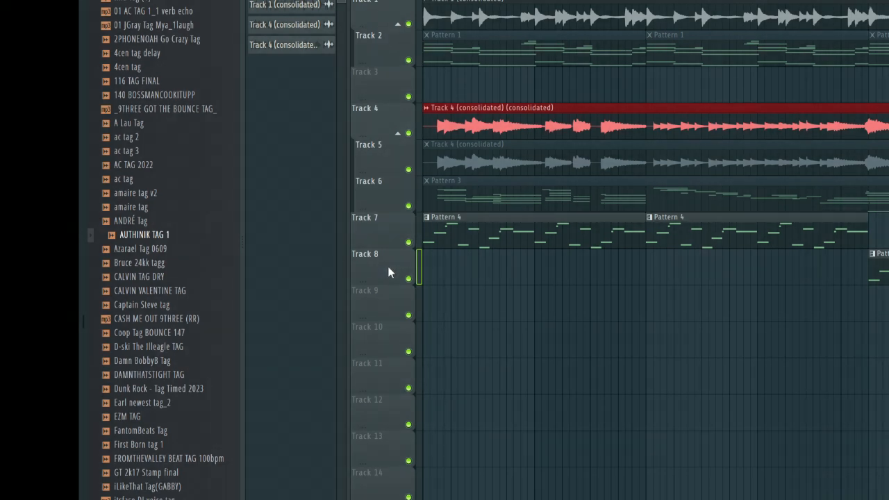
{"action": "key", "text": "ctrl+r"}
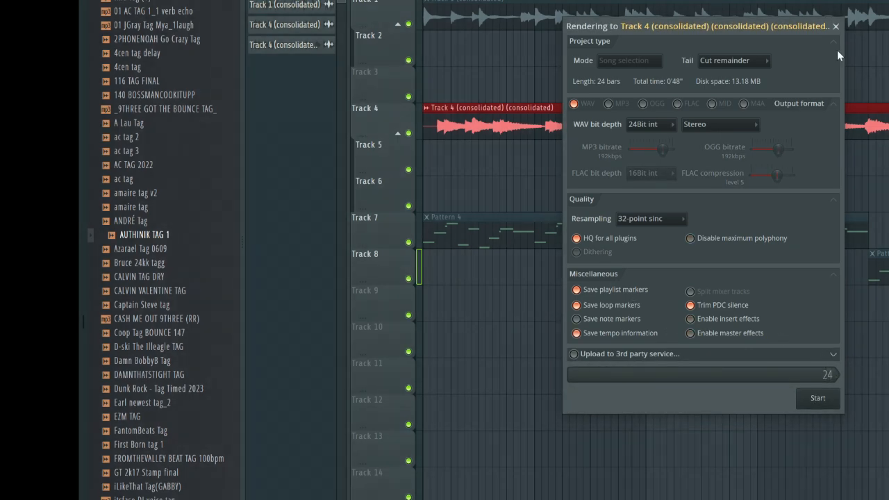
{"action": "left_click", "coordinate": [836, 26]}
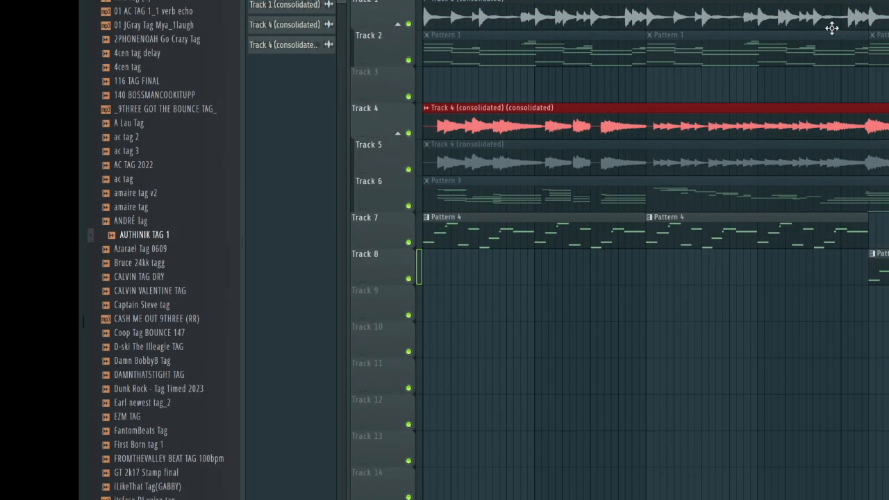
Play back the consolidated Track 4 clip in solo to check it, and unsolo the track
{"action": "left_click", "coordinate": [409, 132], "text": "ctrl"}
{"action": "key", "text": "space"}
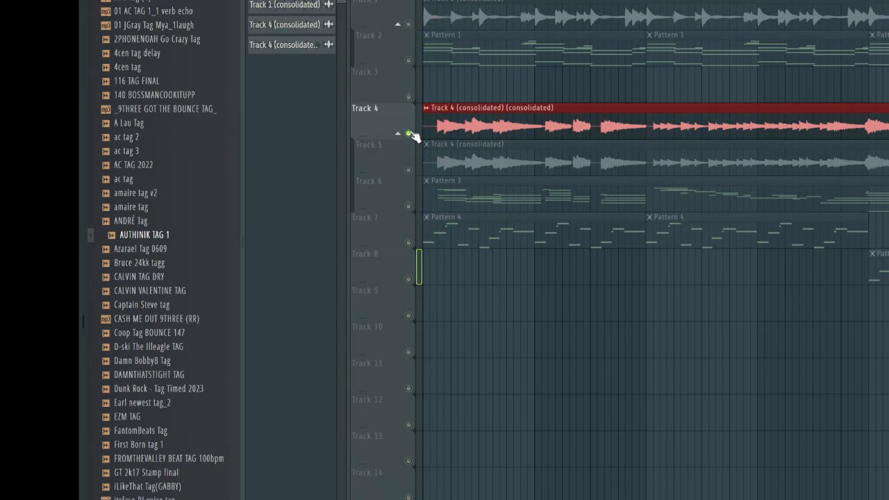
{"action": "key", "text": "space"}
{"action": "left_click", "coordinate": [408, 133], "text": "ctrl"}
Move the bass pattern clip from Track 8 up onto Track 7 and consolidate the Track 7 clips into a WAV audio clip
{"action": "left_click", "coordinate": [398, 243]}
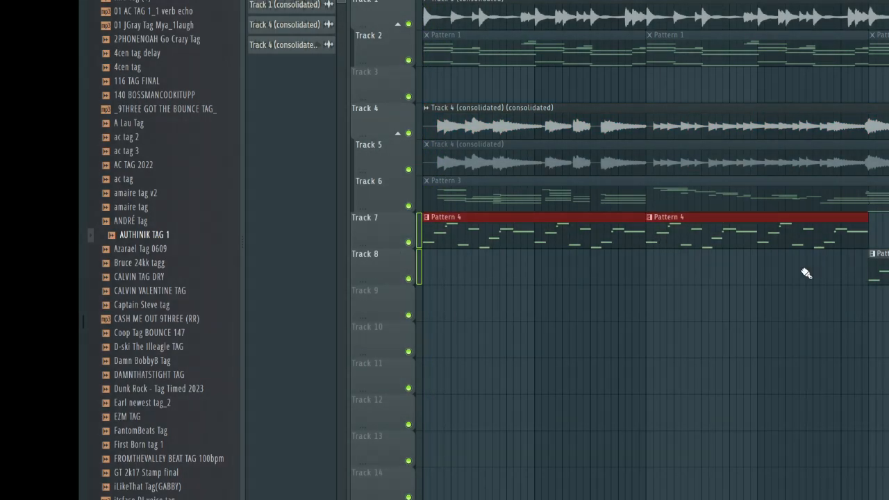
{"action": "left_click", "coordinate": [881, 267], "text": "ctrl"}
{"action": "left_click_drag", "start_coordinate": [880, 268], "coordinate": [881, 231]}
{"action": "left_click", "coordinate": [491, 231]}
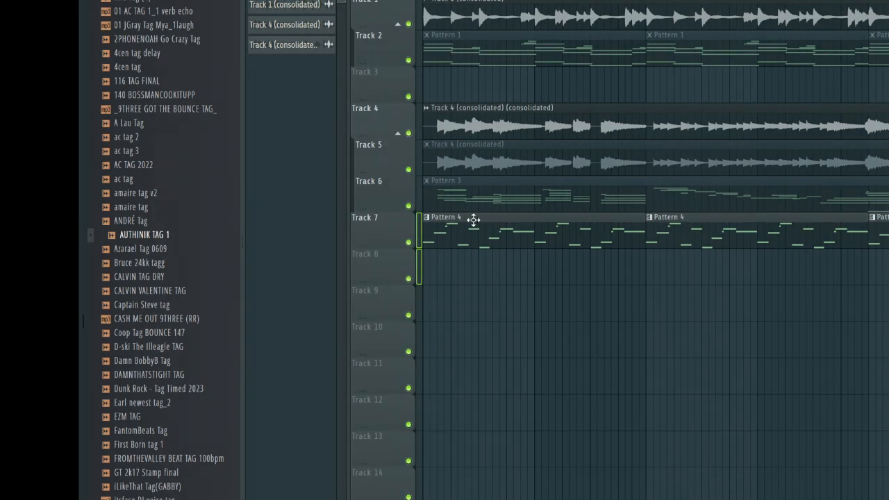
{"action": "left_click", "coordinate": [365, 216]}
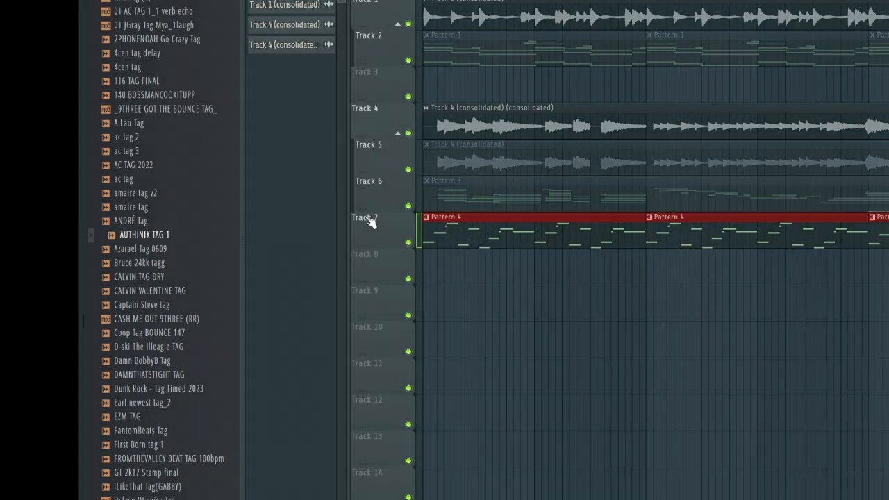
{"action": "key", "text": "ctrl+alt+c"}
{"action": "left_click", "coordinate": [820, 399]}
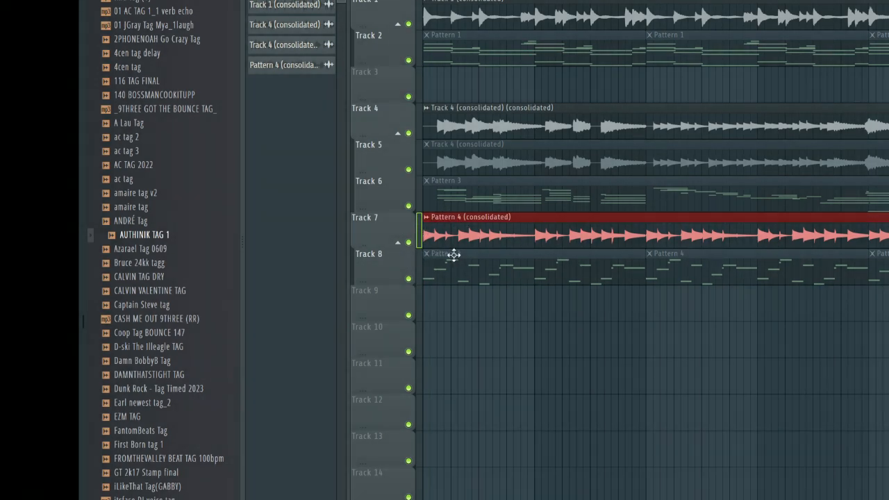
Solo Track 7, play it back and rename its consolidated audio clip "live bass"
{"action": "key", "text": "space"}
{"action": "double_click", "coordinate": [490, 225]}
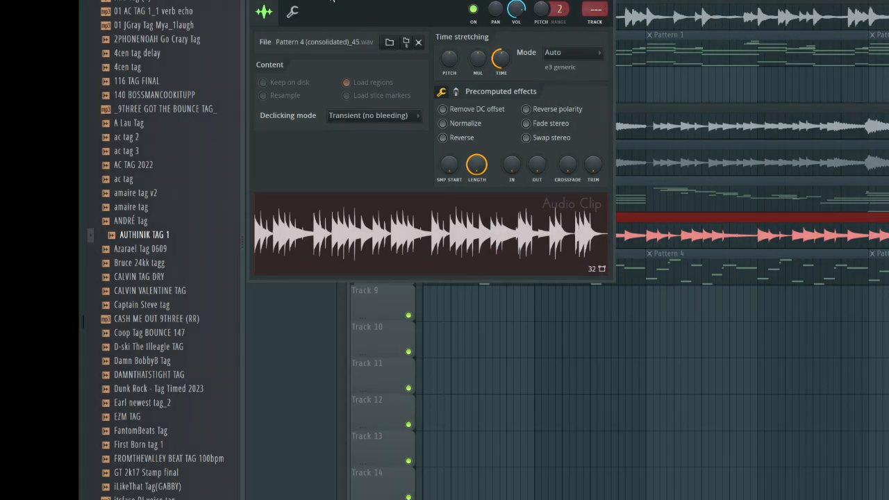
{"action": "key", "text": "Escape"}
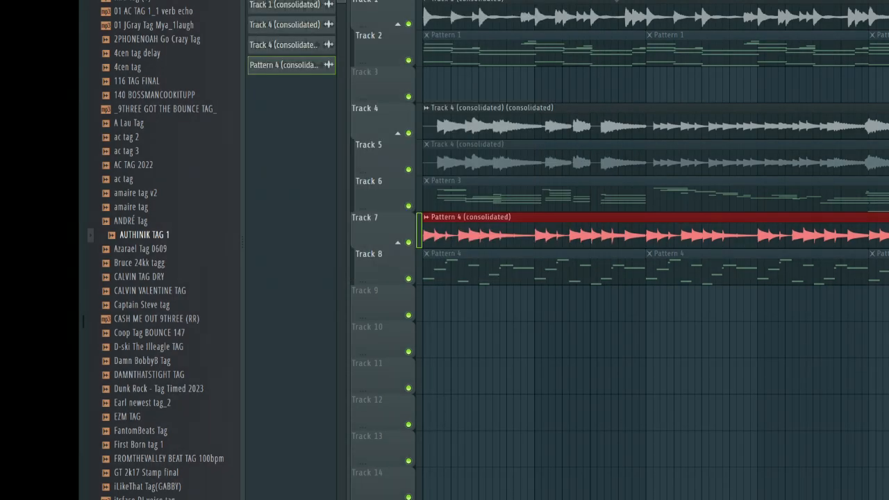
{"action": "right_click", "coordinate": [408, 243]}
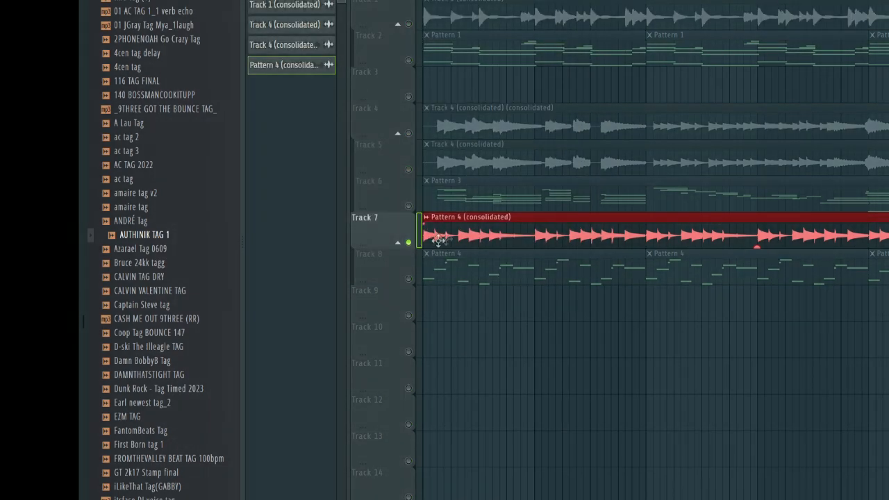
{"action": "double_click", "coordinate": [439, 240]}
{"action": "key", "text": "space"}
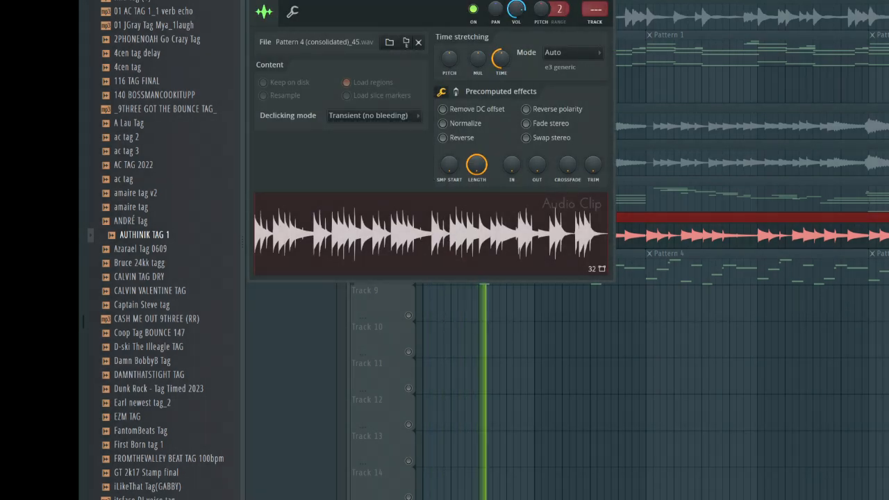
{"action": "key", "text": "Escape"}
{"action": "key", "text": "space"}
Solo Track 4, play it back and rename its consolidated audio clip "rhodes"
{"action": "right_click", "coordinate": [409, 135]}
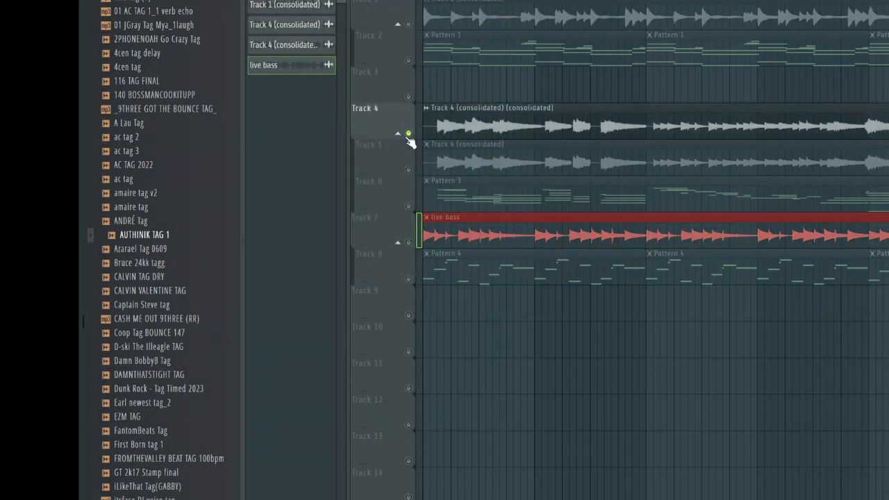
{"action": "key", "text": "space"}
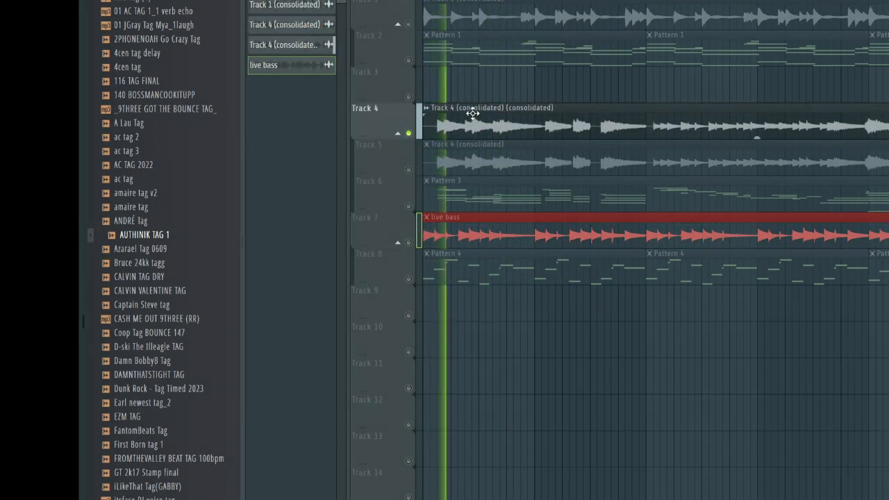
{"action": "left_click", "coordinate": [472, 111]}
{"action": "left_click", "coordinate": [432, 107]}
{"action": "type", "text": "rhodes"}
{"action": "key", "text": "Return"}
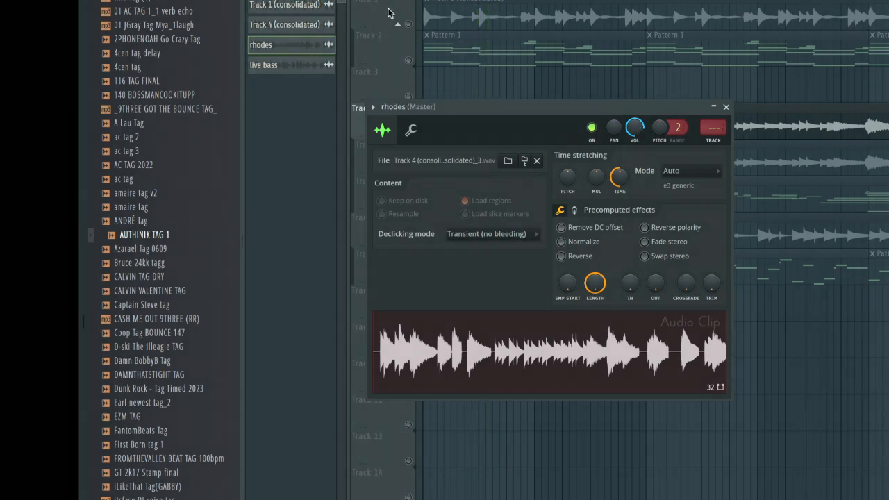
Rename the consolidated audio clip on Track 1 "piano"
{"action": "left_click", "coordinate": [389, 12]}
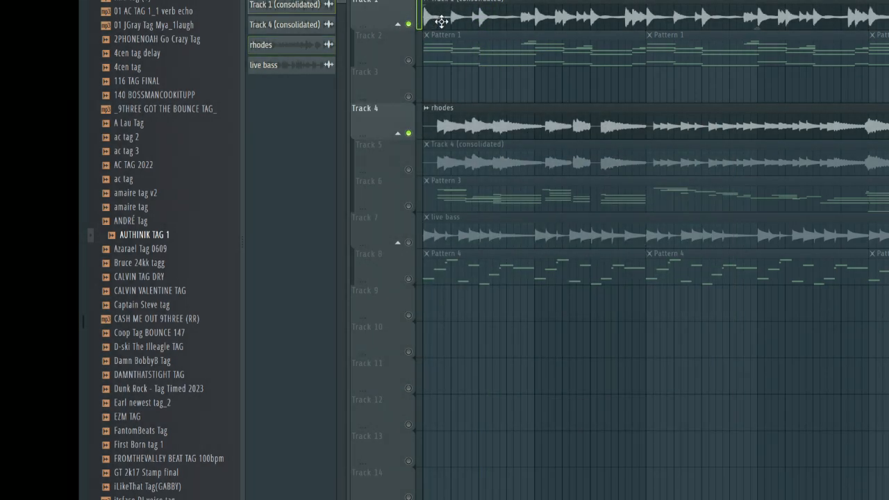
{"action": "double_click", "coordinate": [442, 22]}
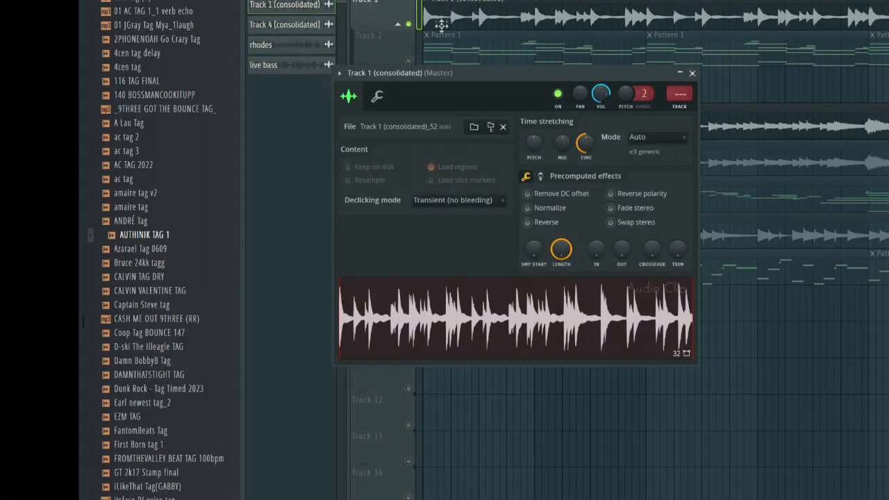
{"action": "left_click", "coordinate": [412, 73]}
{"action": "type", "text": "piano"}
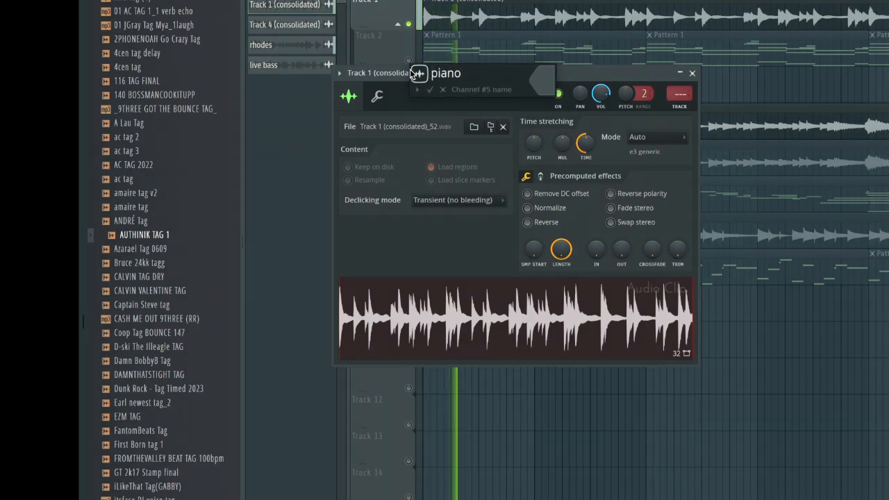
{"action": "key", "text": "Return"}
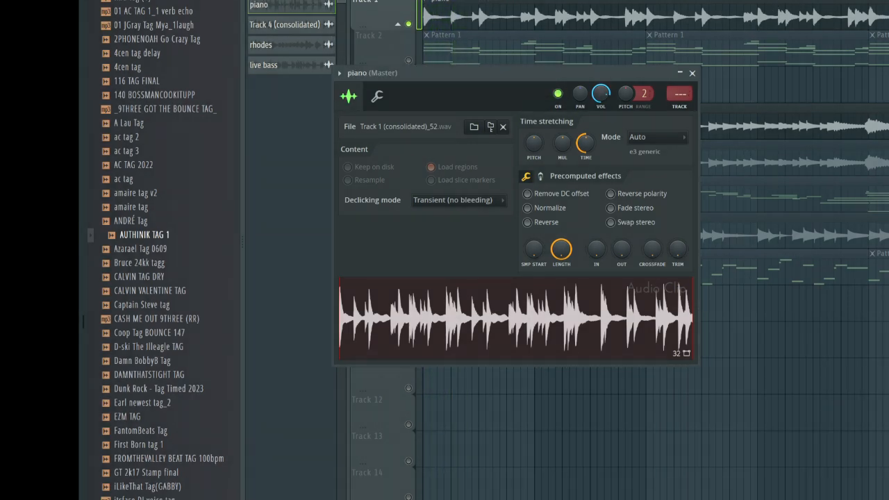
Delete the leftover Track 4 (consolidated) channel from the Channel rack
{"action": "key", "text": "F6"}
{"action": "left_click", "coordinate": [679, 69]}
{"action": "right_click", "coordinate": [688, 70]}
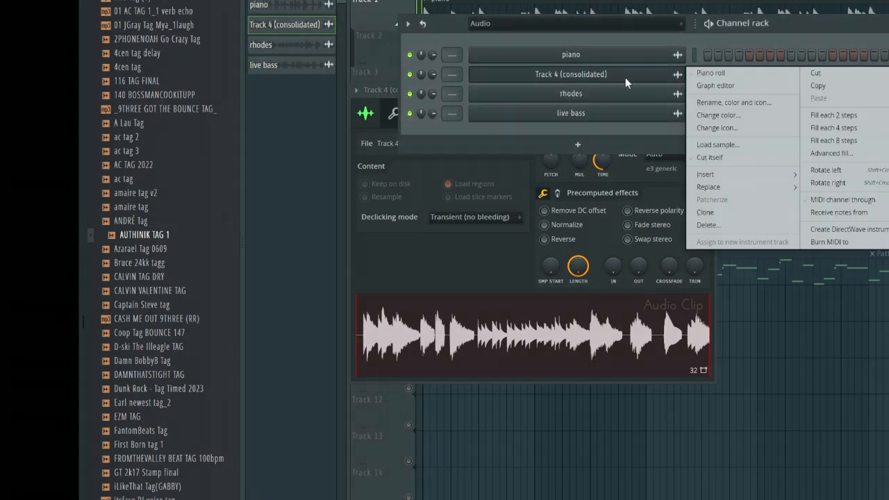
{"action": "left_click", "coordinate": [755, 228]}
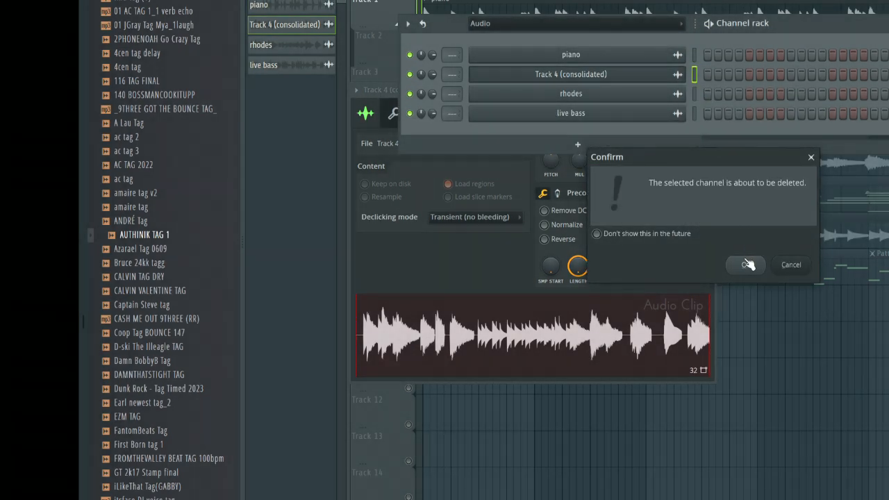
{"action": "left_click", "coordinate": [746, 264]}
Select the piano, rhodes and live bass channels and route them to consecutive mixer tracks starting at Insert 1
{"action": "left_click_drag", "start_coordinate": [695, 54], "coordinate": [696, 72]}
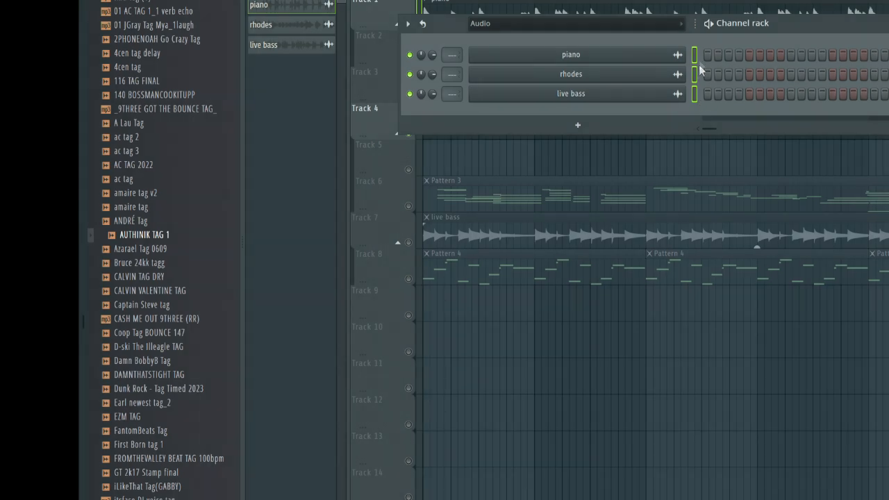
{"action": "left_click", "coordinate": [695, 54]}
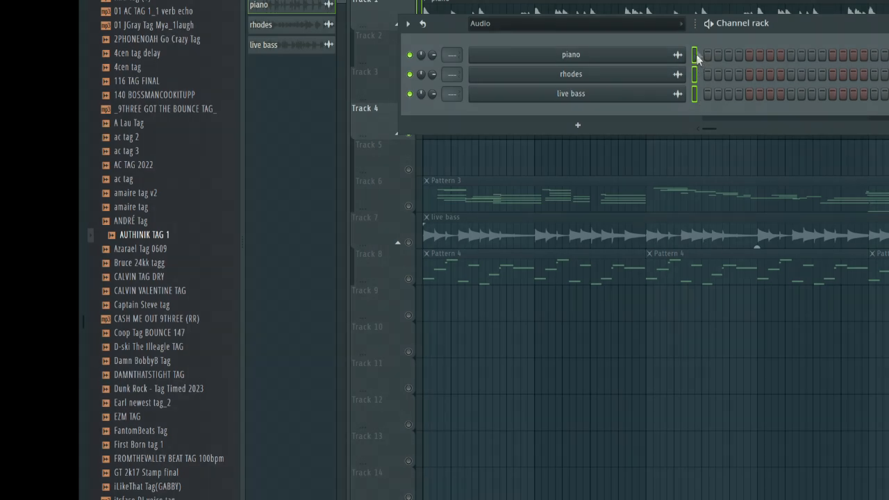
{"action": "left_click", "coordinate": [696, 75]}
{"action": "left_click", "coordinate": [696, 91]}
{"action": "left_click", "coordinate": [695, 56]}
{"action": "left_click", "coordinate": [696, 75]}
{"action": "left_click", "coordinate": [696, 93]}
{"action": "left_click", "coordinate": [696, 57]}
{"action": "left_click", "coordinate": [696, 92]}
{"action": "left_click", "coordinate": [696, 77]}
{"action": "left_click", "coordinate": [695, 56]}
{"action": "left_click_drag", "start_coordinate": [696, 93], "coordinate": [697, 54]}
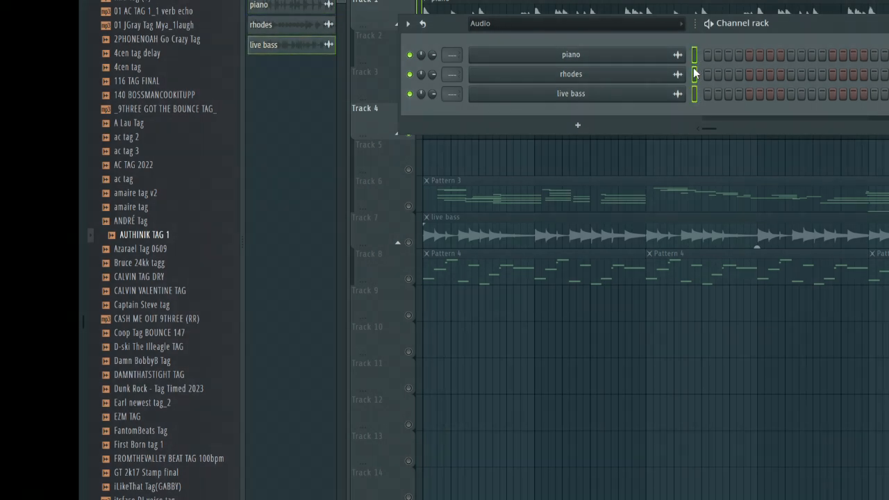
{"action": "key", "text": "F9"}
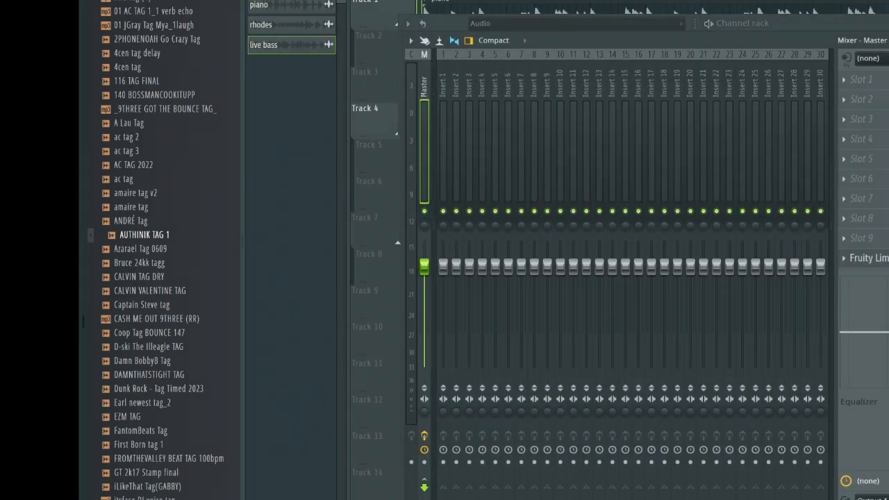
{"action": "left_click", "coordinate": [444, 83]}
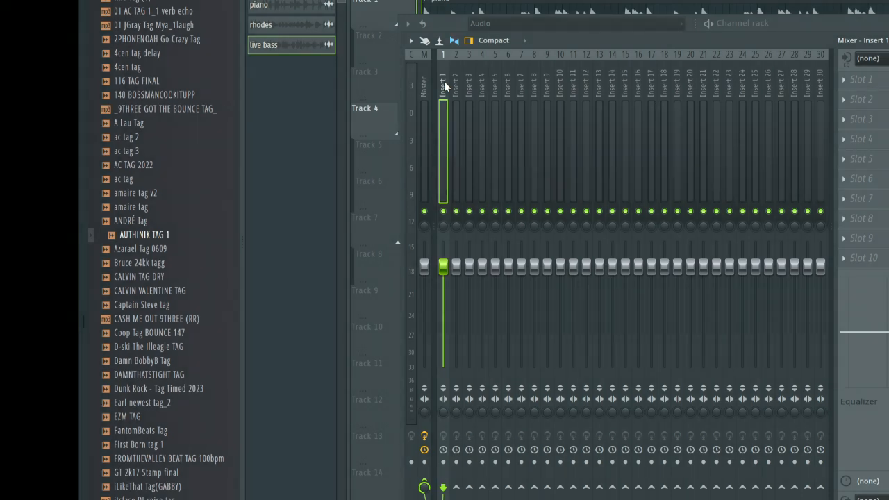
{"action": "key", "text": "ctrl+l"}
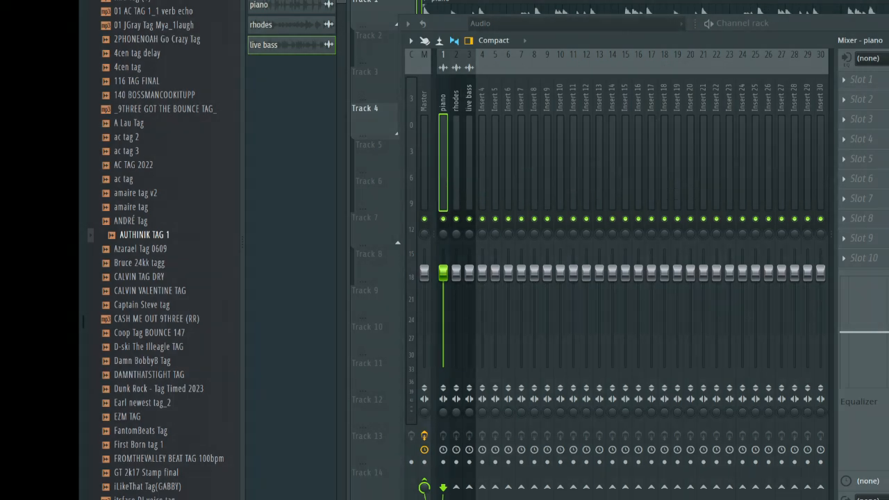
Solo the piano mixer track, start playback and load the TAPE MELLO-FI effect on it
{"action": "left_click_drag", "start_coordinate": [868, 251], "coordinate": [888, 250]}
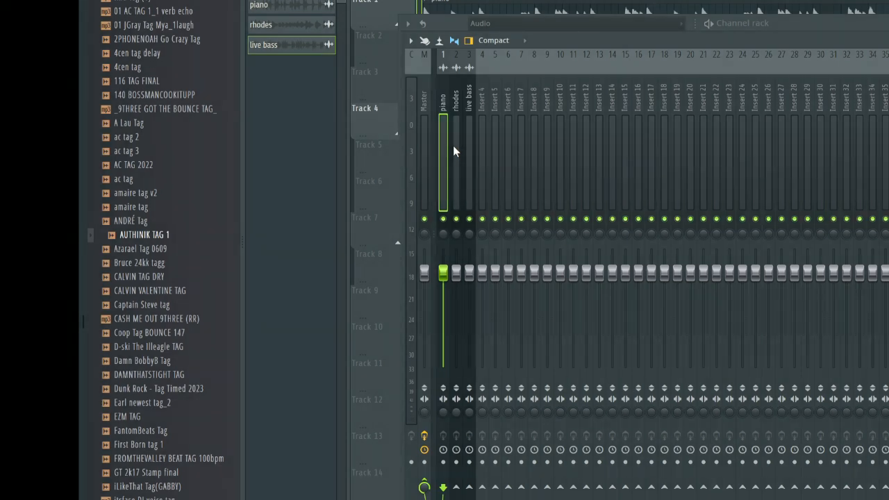
{"action": "right_click", "coordinate": [443, 219]}
{"action": "key", "text": "space"}
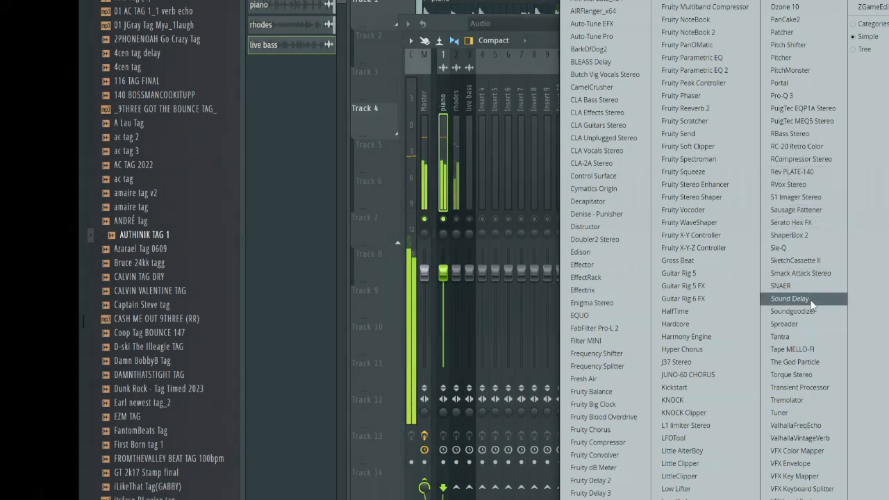
{"action": "left_click", "coordinate": [810, 348]}
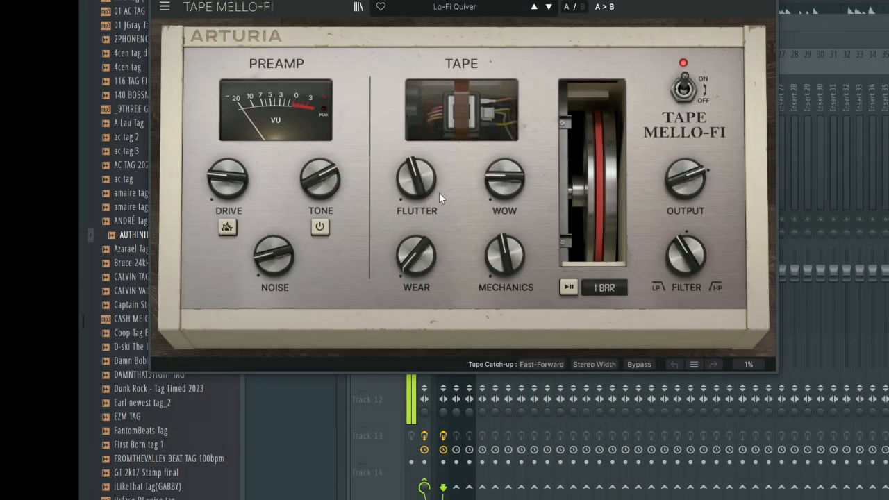
Raise the tape Noise in TAPE MELLO-FI and set Wear to about 42 %
{"action": "mouse_move", "coordinate": [271, 252]}
{"action": "left_click_drag", "start_coordinate": [271, 252], "coordinate": [272, 274]}
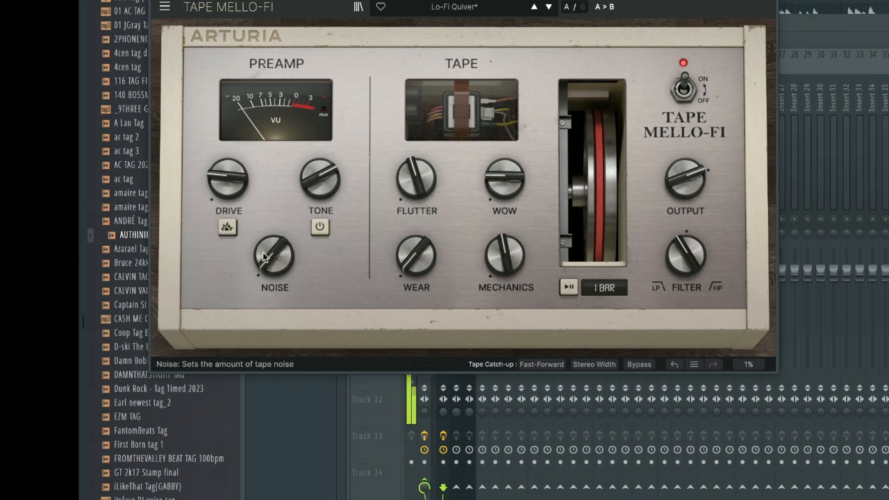
{"action": "mouse_move", "coordinate": [272, 262]}
{"action": "left_click_drag", "start_coordinate": [271, 262], "coordinate": [271, 236]}
{"action": "left_click_drag", "start_coordinate": [410, 271], "coordinate": [410, 240]}
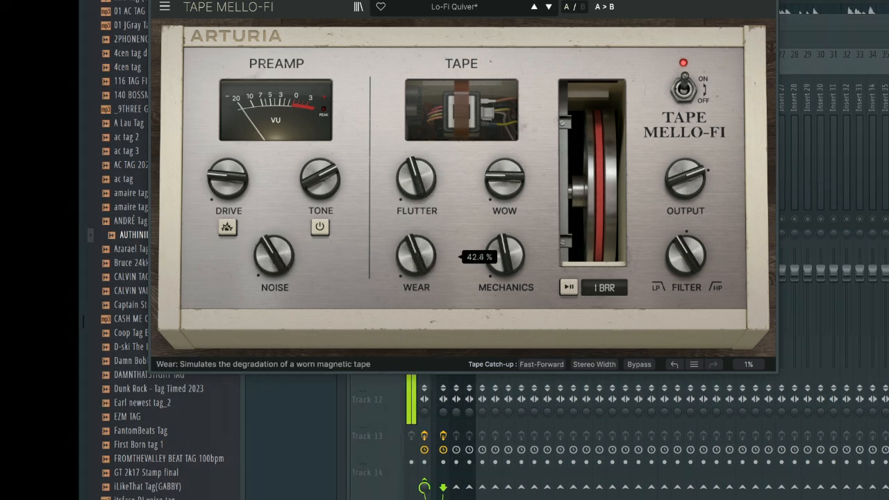
Enable the preamp's Tone control in TAPE MELLO-FI and lower the Noise amount
{"action": "mouse_move", "coordinate": [502, 184]}
{"action": "left_mouse_down"}
{"action": "mouse_move", "coordinate": [502, 130]}
{"action": "mouse_move", "coordinate": [503, 184]}
{"action": "left_mouse_up"}
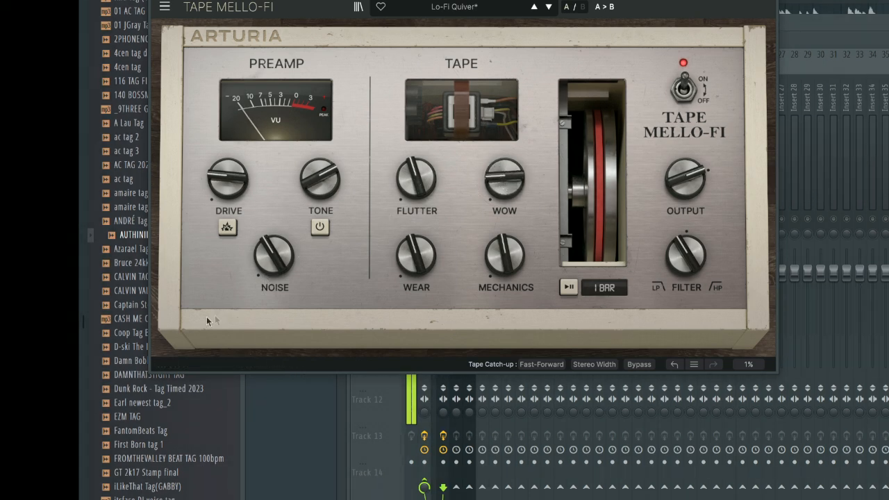
{"action": "left_click", "coordinate": [325, 226]}
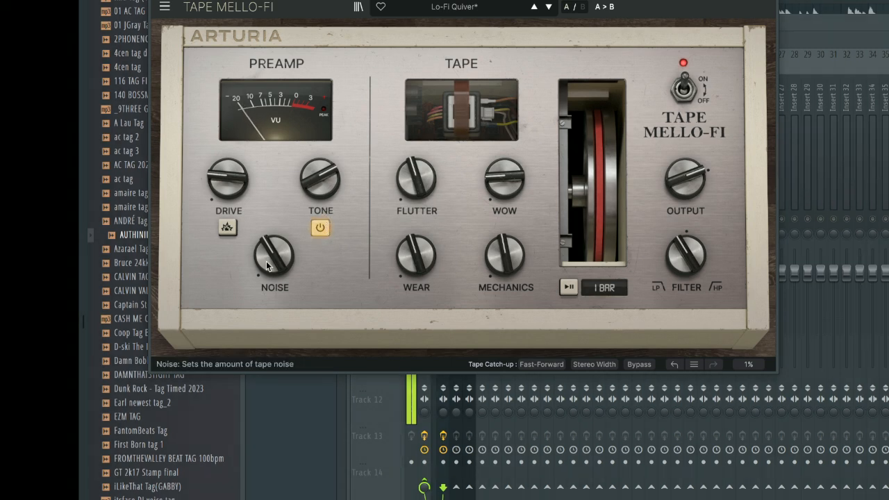
{"action": "mouse_move", "coordinate": [269, 262]}
{"action": "left_click_drag", "start_coordinate": [268, 262], "coordinate": [269, 283]}
{"action": "mouse_move", "coordinate": [514, 264]}
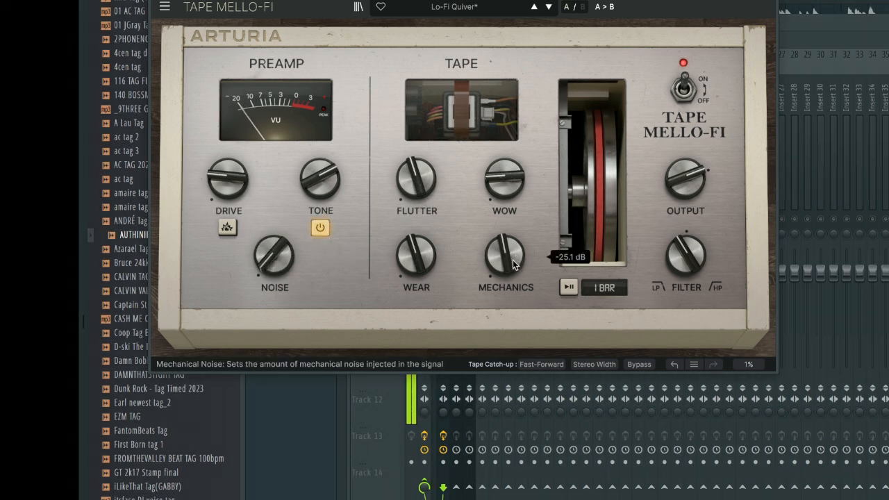
Lower the Mechanics noise in TAPE MELLO-FI to -70.0 dB and turn the Filter to its centre position
{"action": "left_click_drag", "start_coordinate": [514, 264], "coordinate": [514, 285]}
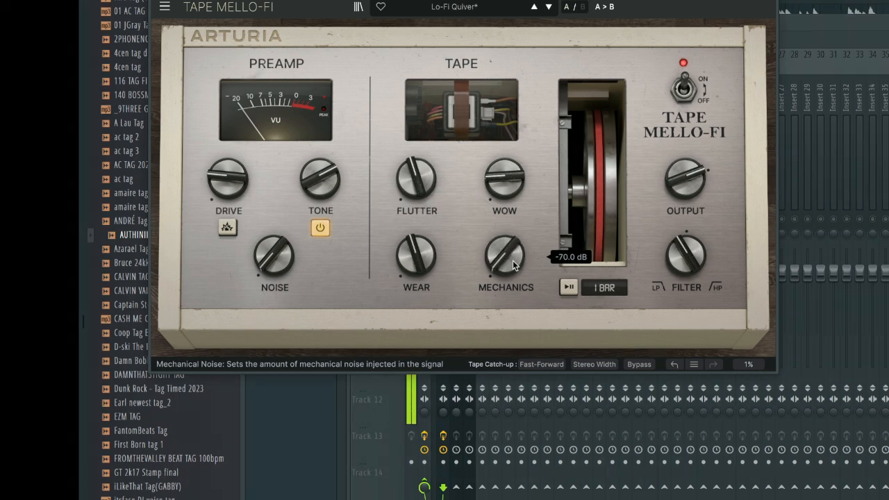
{"action": "mouse_move", "coordinate": [685, 256]}
{"action": "left_click_drag", "start_coordinate": [685, 251], "coordinate": [686, 271]}
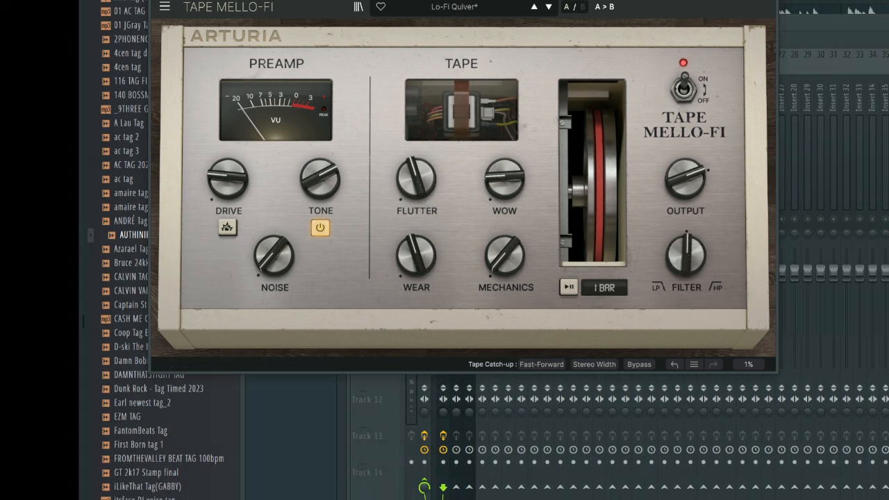
Load Fruity Parametric EQ 2 on the piano mixer track, close TAPE MELLO-FI and enlarge the EQ window
{"action": "left_click", "coordinate": [884, 111]}
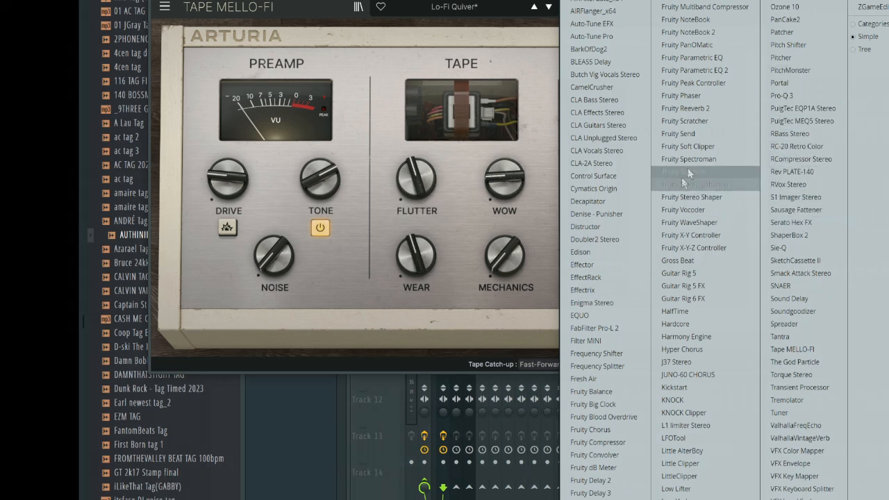
{"action": "left_click", "coordinate": [732, 73]}
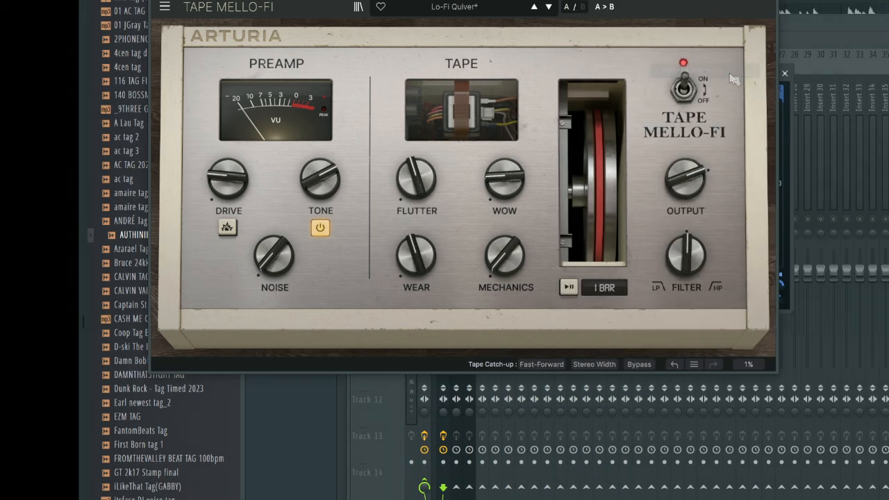
{"action": "left_click", "coordinate": [771, 1]}
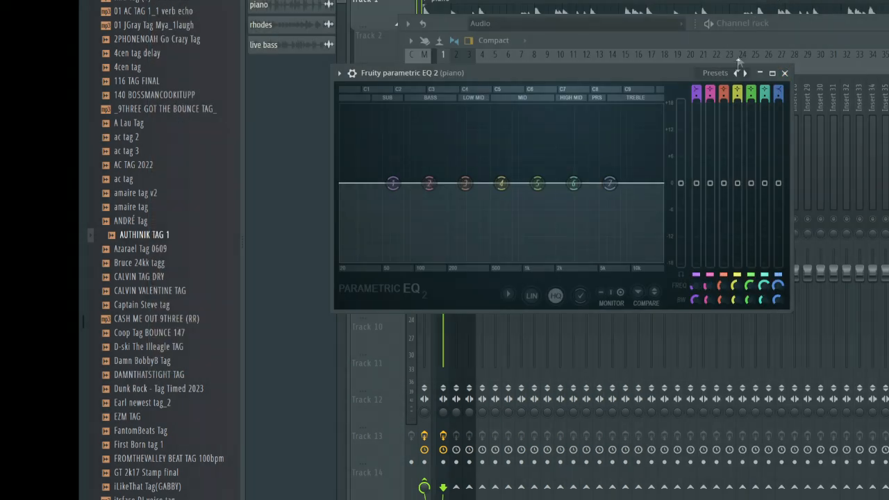
{"action": "left_click_drag", "start_coordinate": [791, 310], "coordinate": [888, 478]}
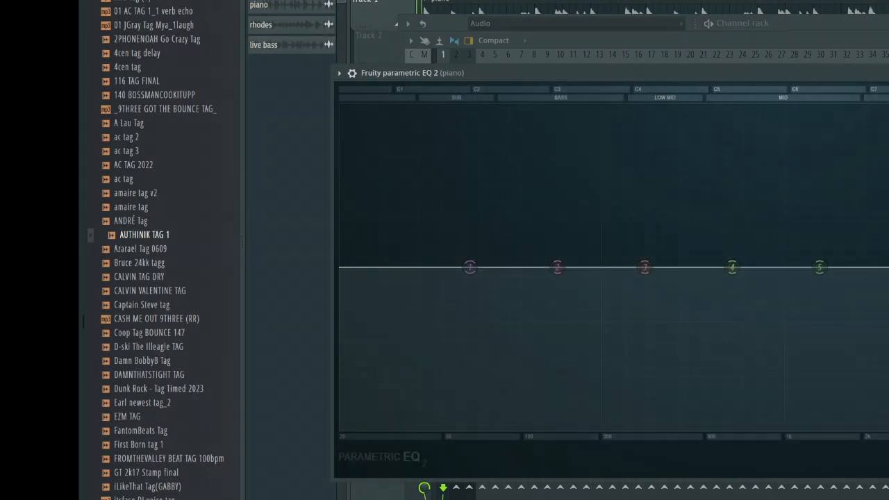
{"action": "left_click_drag", "start_coordinate": [486, 73], "coordinate": [456, 17]}
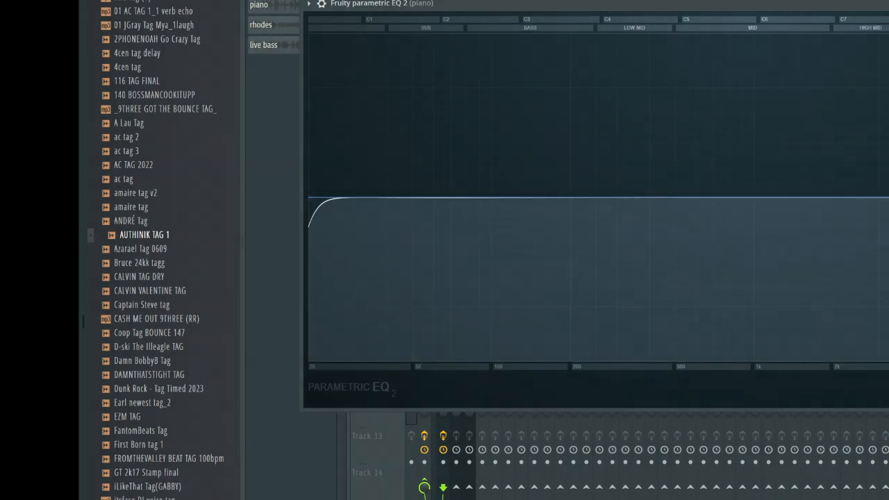
Play the piano while sweeping the EQ's low-pass band down and its high-pass band up into the mids, returning each to its end of the spectrum
{"action": "mouse_move", "coordinate": [882, 198]}
{"action": "left_mouse_down"}
{"action": "mouse_move", "coordinate": [479, 198]}
{"action": "mouse_move", "coordinate": [888, 198]}
{"action": "left_mouse_up"}
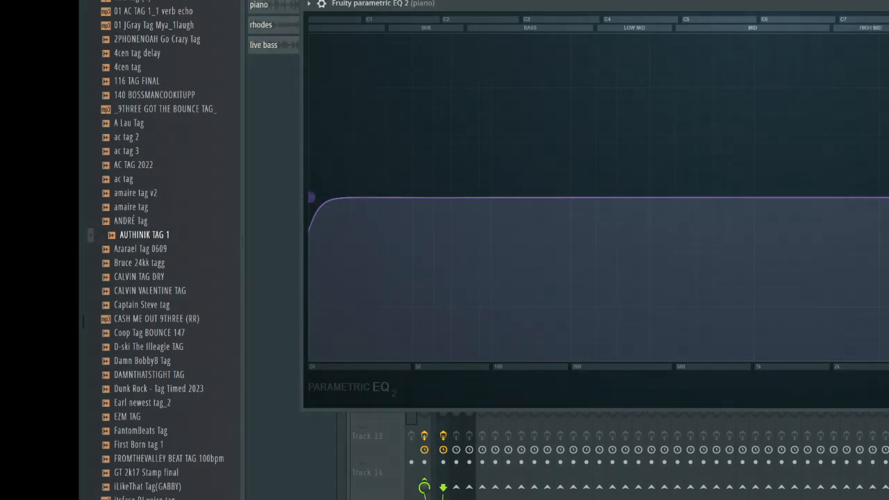
{"action": "mouse_move", "coordinate": [312, 198]}
{"action": "left_mouse_down"}
{"action": "mouse_move", "coordinate": [837, 197]}
{"action": "mouse_move", "coordinate": [309, 198]}
{"action": "left_mouse_up"}
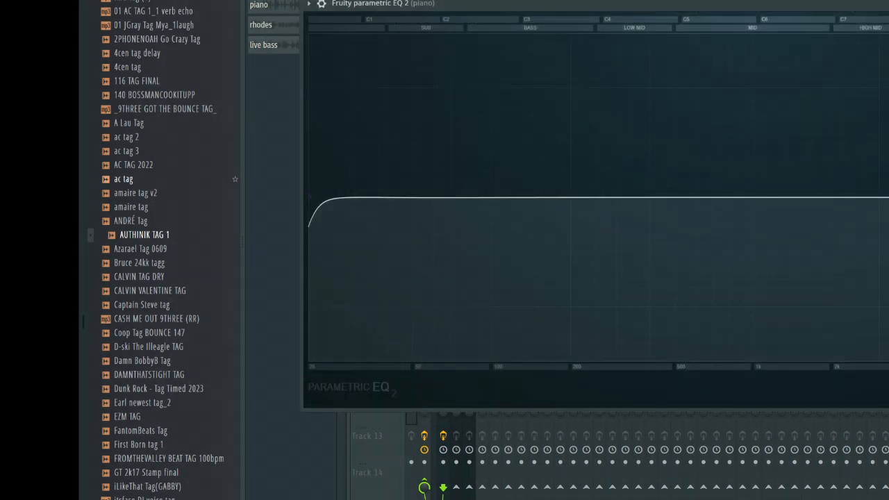
{"action": "key", "text": "space"}
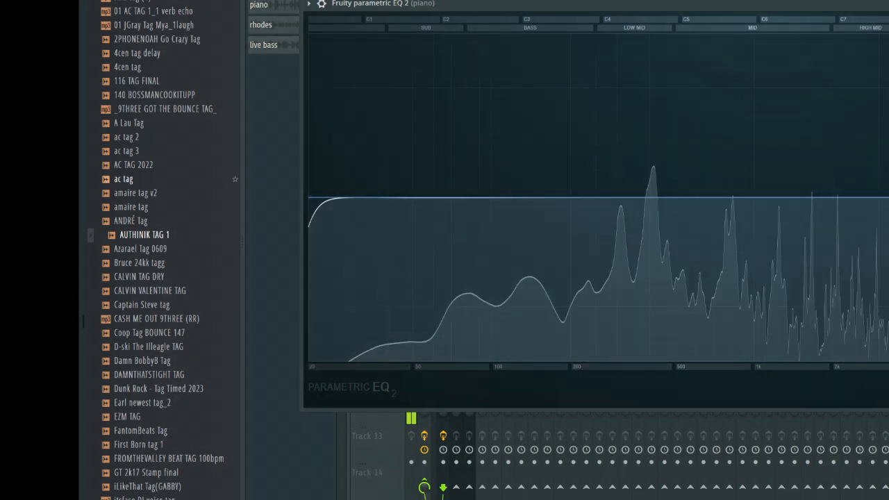
{"action": "left_click_drag", "start_coordinate": [886, 197], "coordinate": [671, 197]}
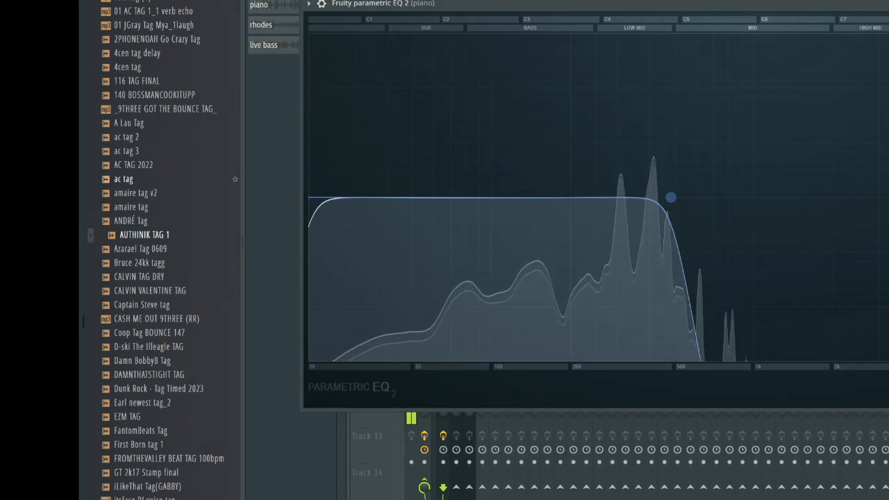
{"action": "left_click_drag", "start_coordinate": [671, 198], "coordinate": [888, 198]}
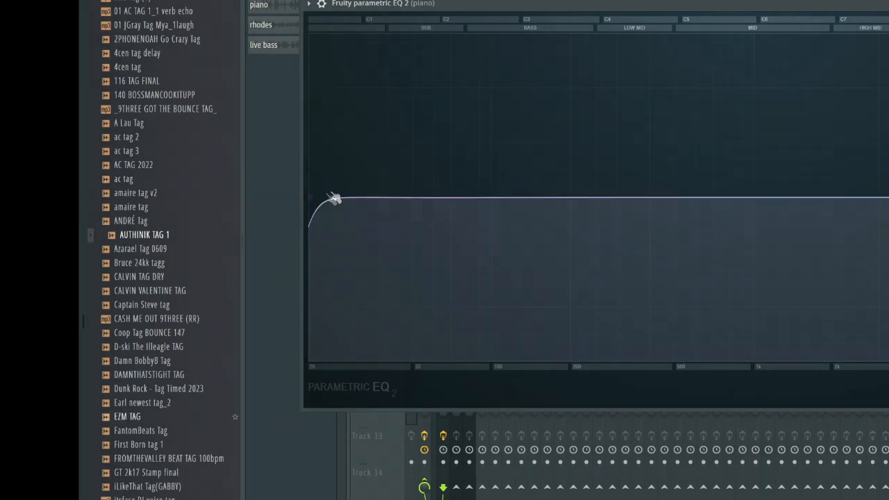
{"action": "left_click_drag", "start_coordinate": [310, 197], "coordinate": [625, 197]}
{"action": "left_click_drag", "start_coordinate": [670, 197], "coordinate": [708, 198]}
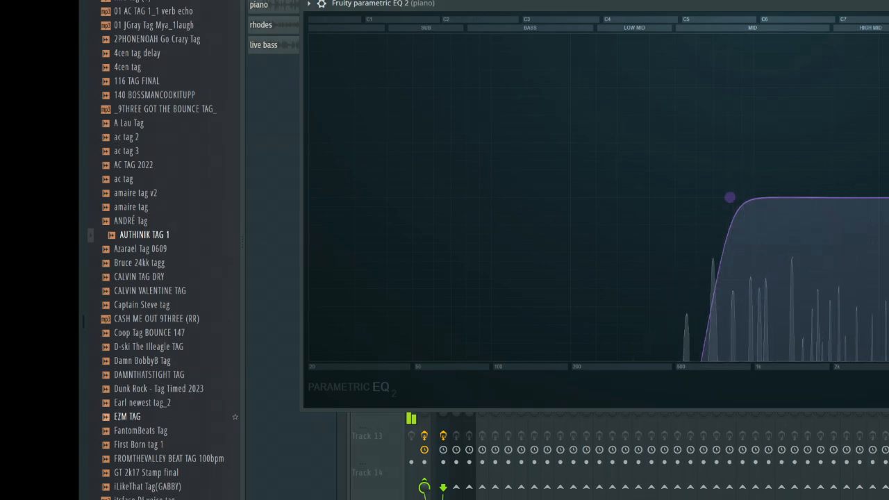
{"action": "left_click_drag", "start_coordinate": [318, 198], "coordinate": [308, 196]}
{"action": "key", "text": "space"}
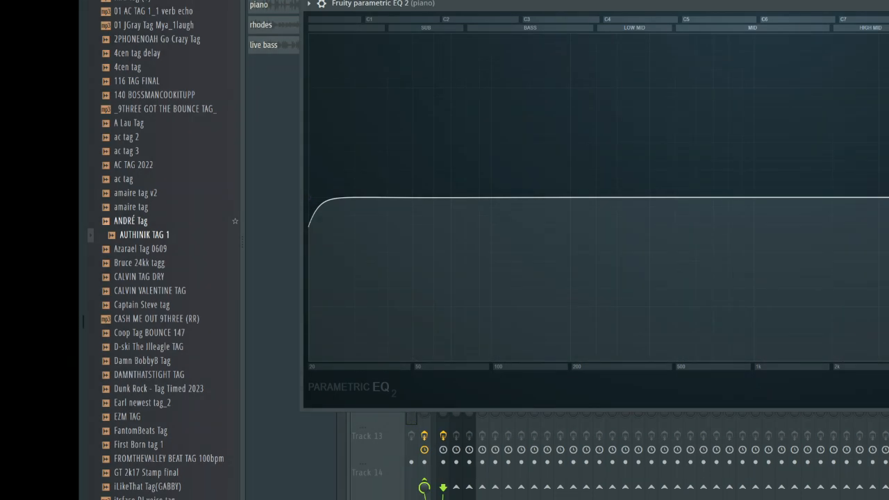
Close the piano EQ, reopen TAPE MELLO-FI and turn its Filter back toward low-pass, then close the effect
{"action": "key", "text": "Escape"}
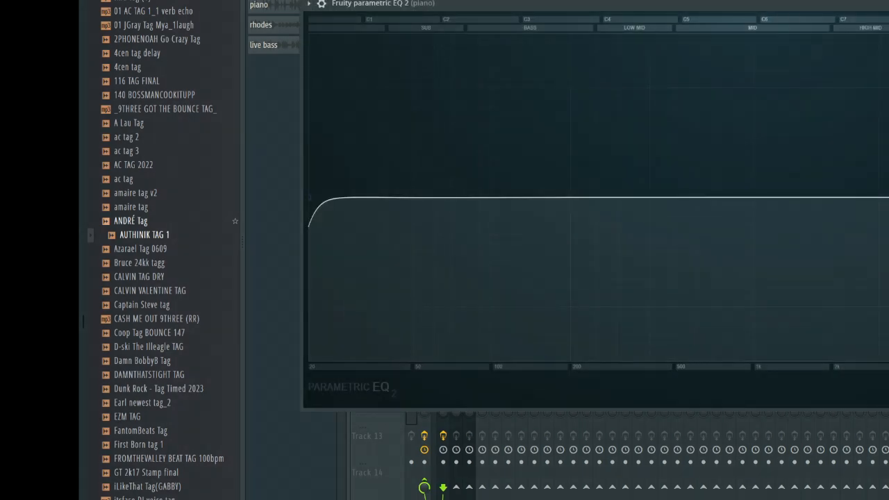
{"action": "key", "text": "Escape"}
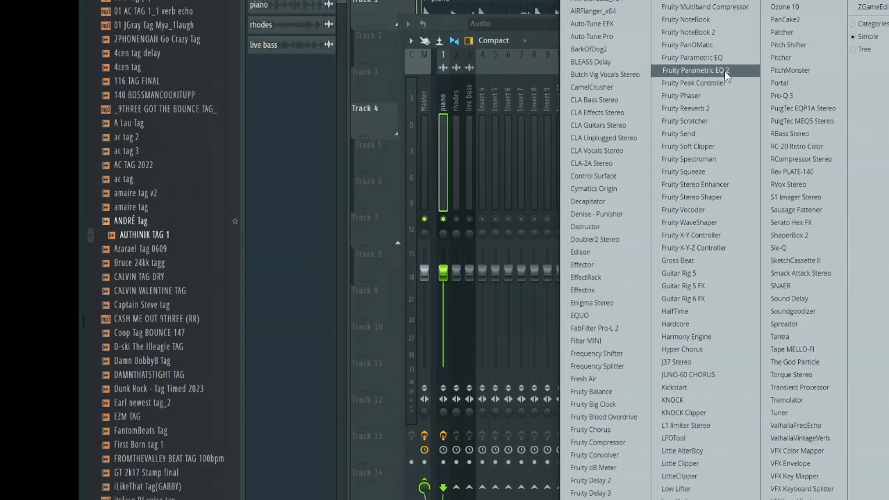
{"action": "left_click", "coordinate": [867, 50]}
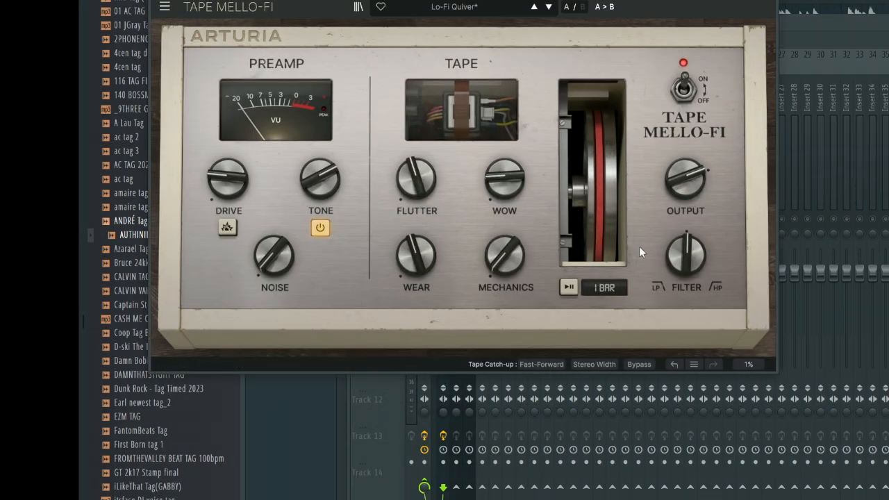
{"action": "left_click_drag", "start_coordinate": [687, 244], "coordinate": [687, 261]}
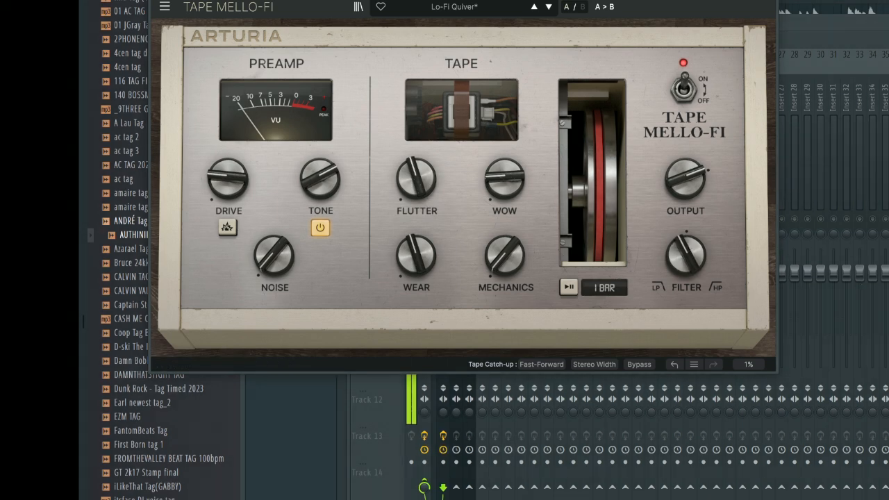
{"action": "left_click_drag", "start_coordinate": [482, 180], "coordinate": [481, 184]}
{"action": "key", "text": "Escape"}
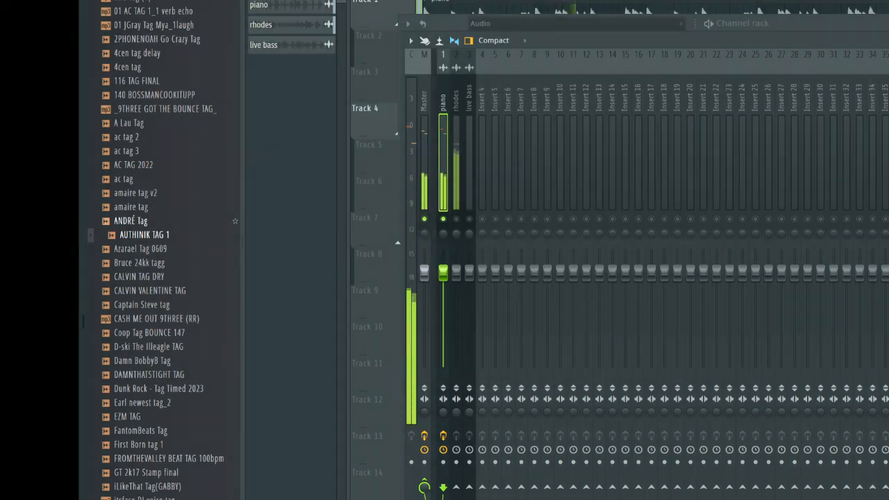
Set the channel rack to show all channels and return to the mixer
{"action": "key", "text": "F9"}
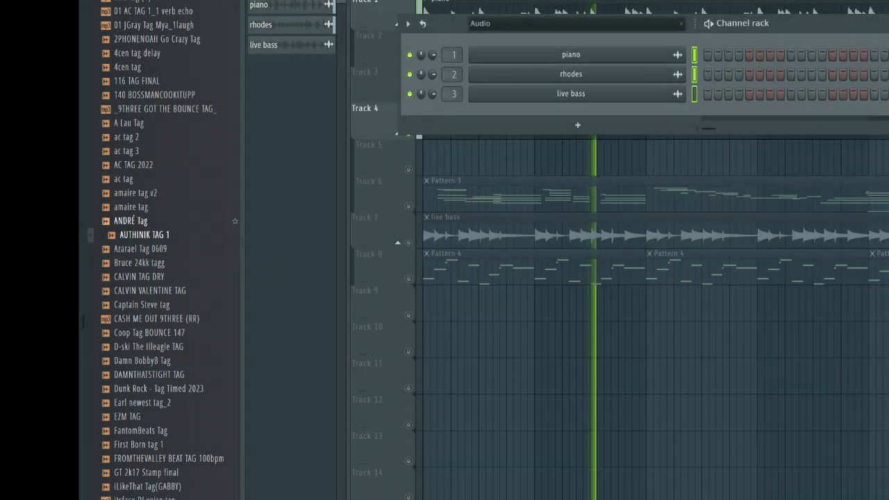
{"action": "left_click", "coordinate": [614, 24]}
{"action": "left_click", "coordinate": [611, 37]}
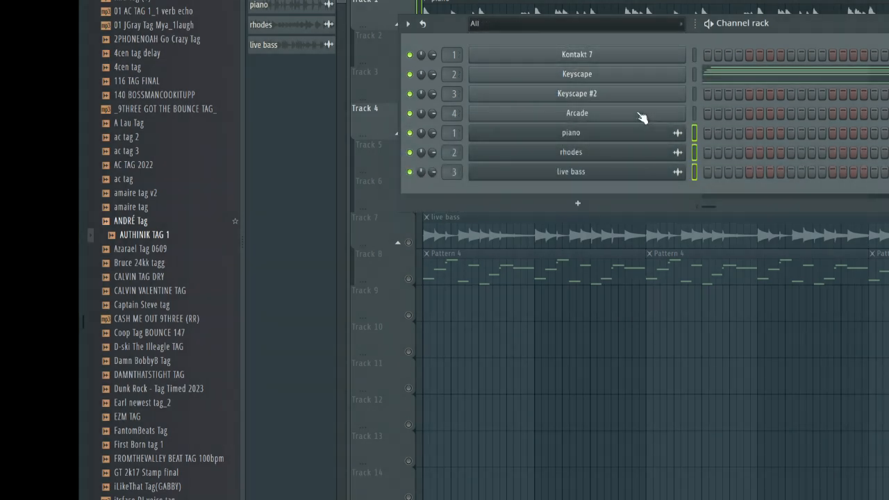
{"action": "key", "text": "F9"}
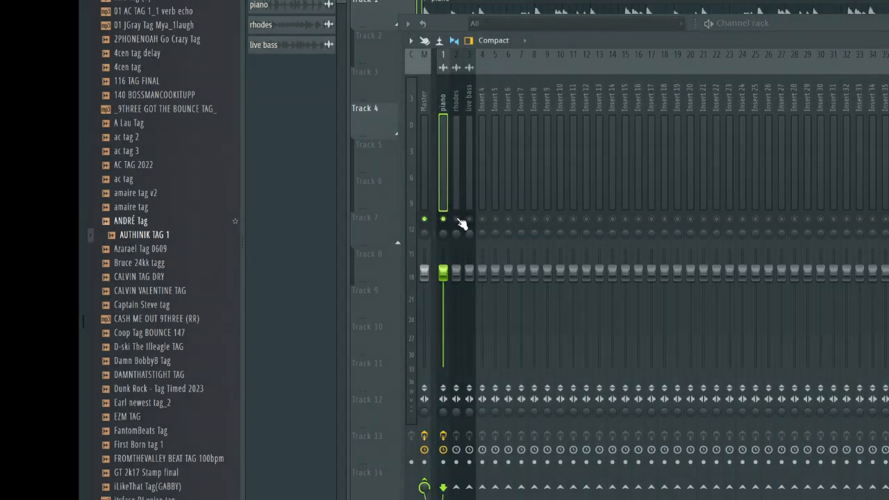
Start playback, solo the rhodes mixer track instead of the piano and select it
{"action": "key", "text": "space"}
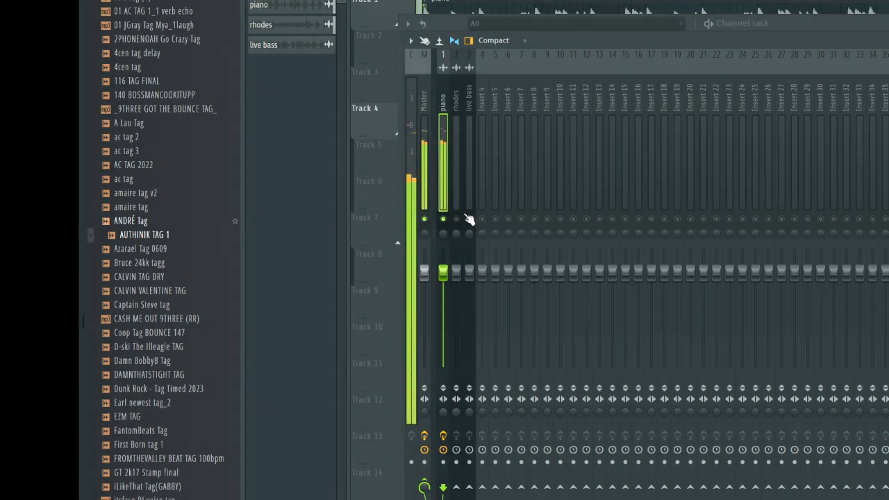
{"action": "left_click", "coordinate": [456, 219]}
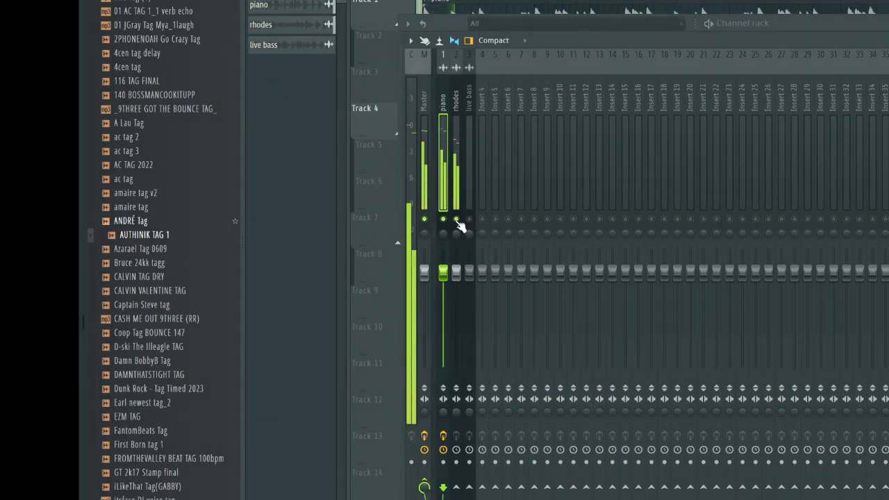
{"action": "right_click", "coordinate": [445, 219]}
{"action": "right_click", "coordinate": [458, 219]}
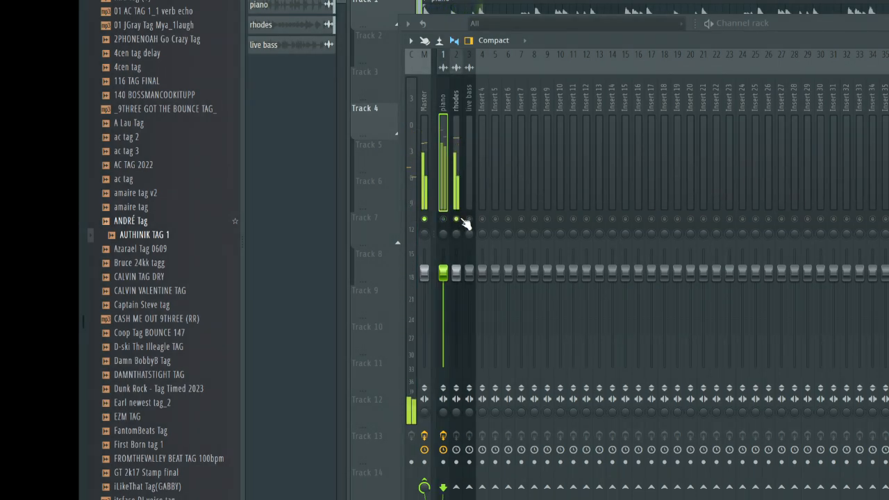
{"action": "left_click", "coordinate": [454, 100]}
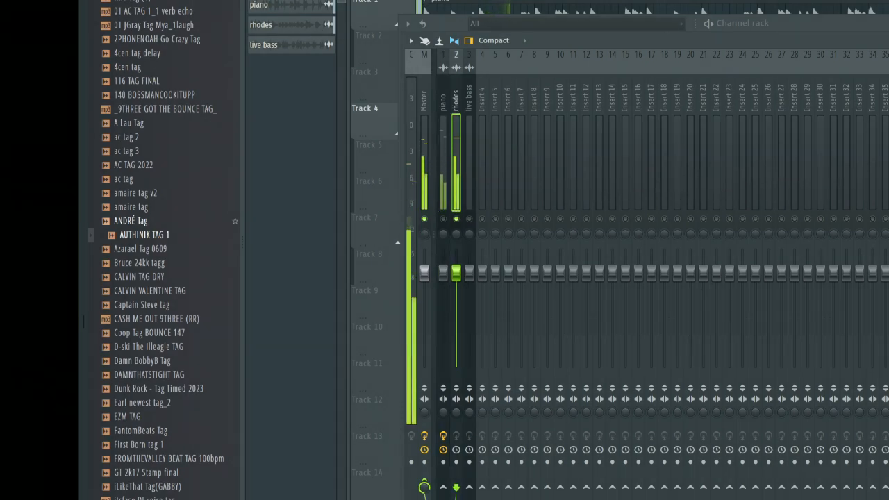
Load Fruity Parametric EQ 2 on the rhodes track, try the Old Telephone preset and nudge band 5's level
{"action": "left_click", "coordinate": [888, 76]}
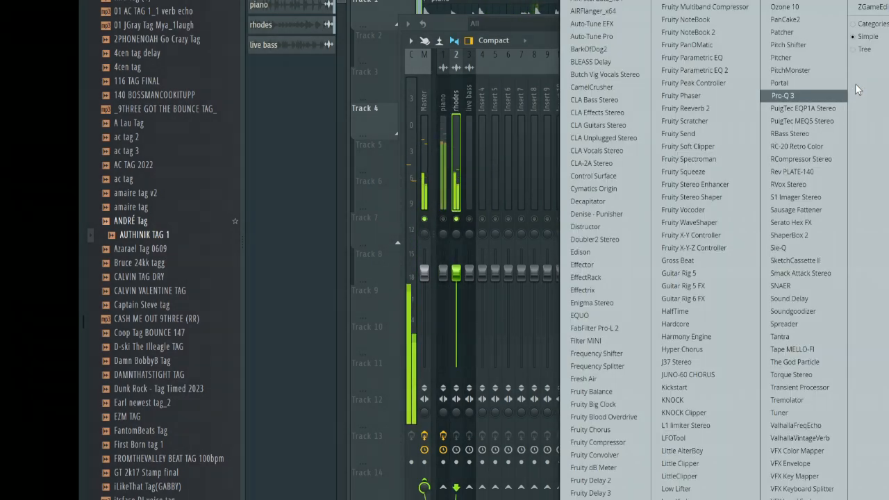
{"action": "left_click", "coordinate": [715, 69]}
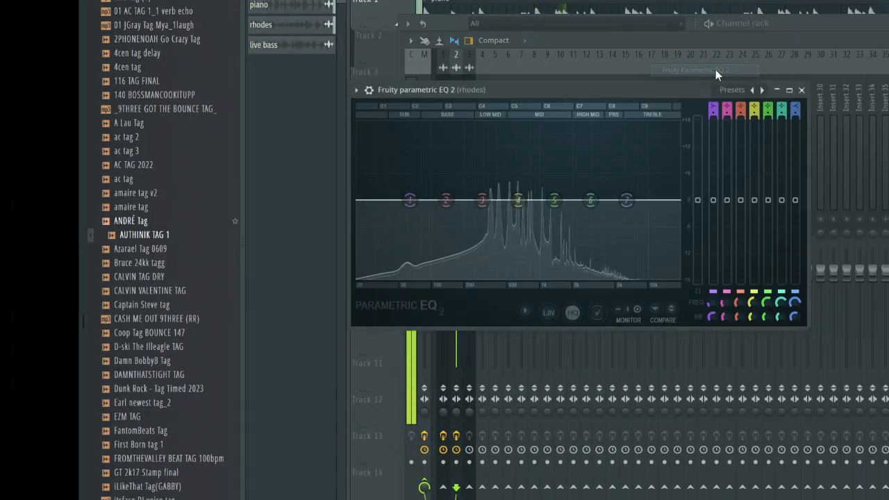
{"action": "left_click", "coordinate": [760, 90]}
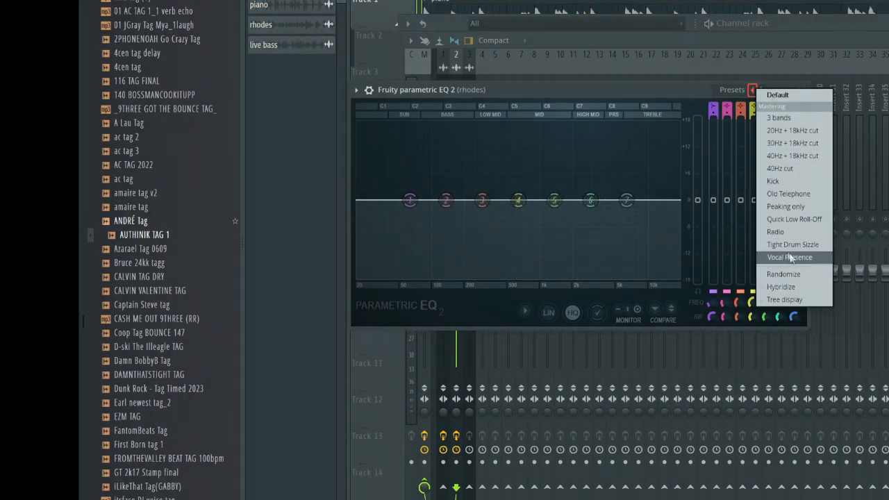
{"action": "left_click", "coordinate": [689, 109]}
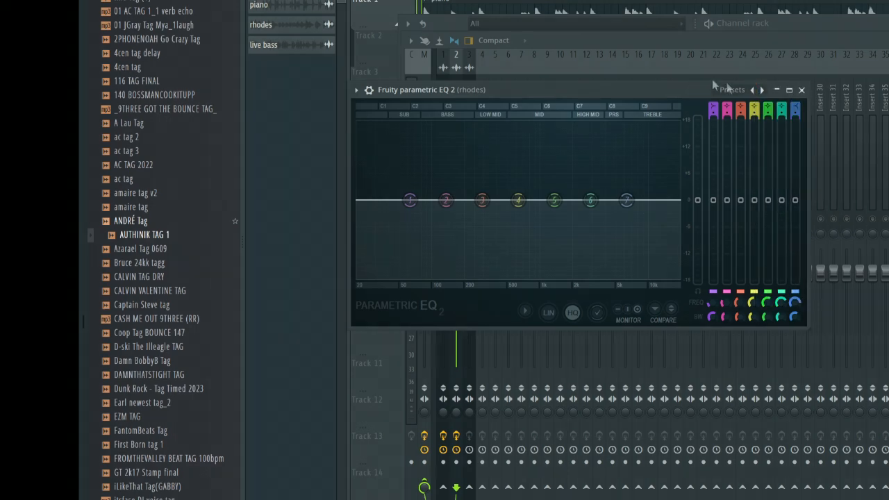
{"action": "left_click", "coordinate": [760, 90]}
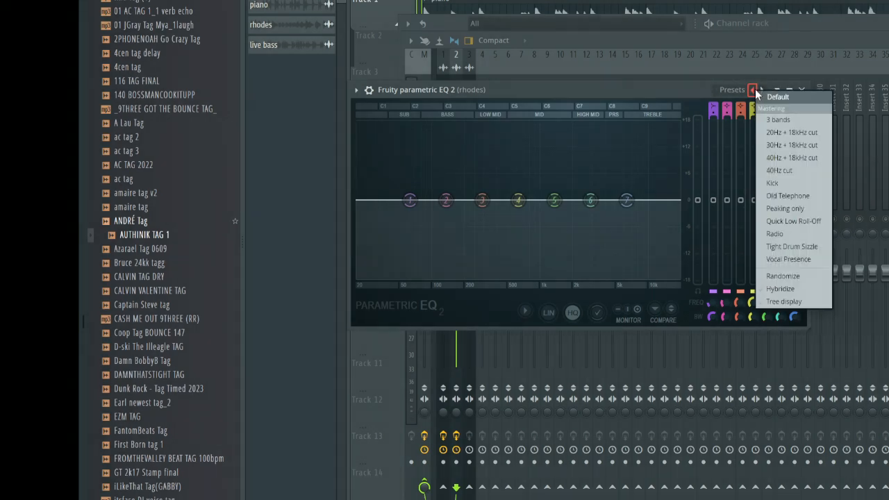
{"action": "left_click", "coordinate": [792, 197]}
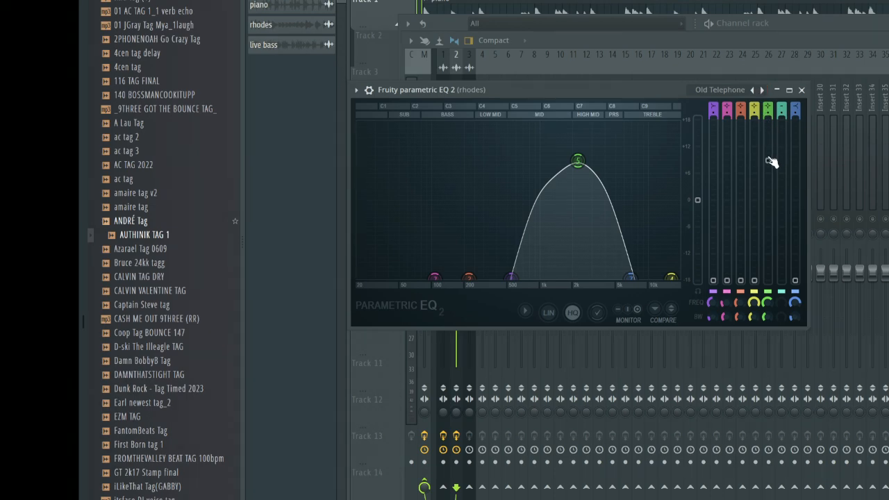
{"action": "left_click_drag", "start_coordinate": [768, 162], "coordinate": [768, 163]}
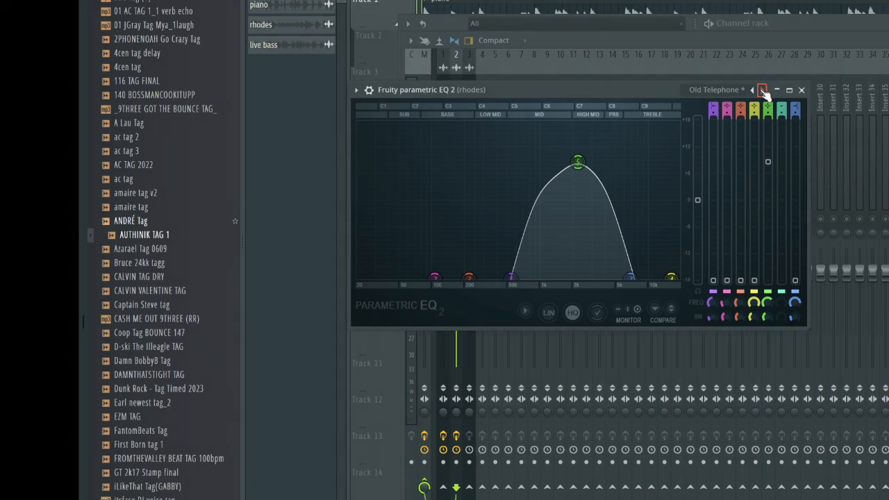
Apply the Vocal Presence preset to the rhodes EQ and start playback
{"action": "left_click", "coordinate": [763, 93]}
{"action": "left_click", "coordinate": [800, 255]}
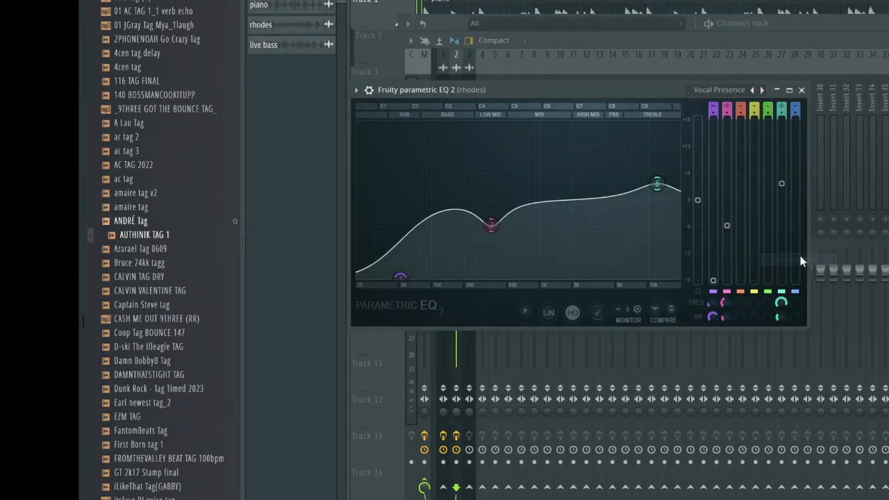
{"action": "key", "text": "space"}
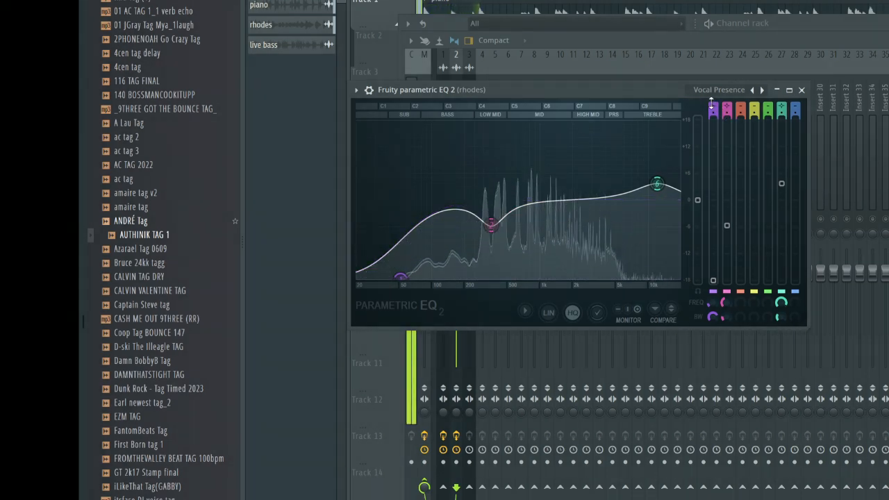
On the rhodes EQ, shift band 2's dip to about 520 Hz and raise band 1's low cut to about 125 Hz
{"action": "left_click_drag", "start_coordinate": [491, 223], "coordinate": [509, 226]}
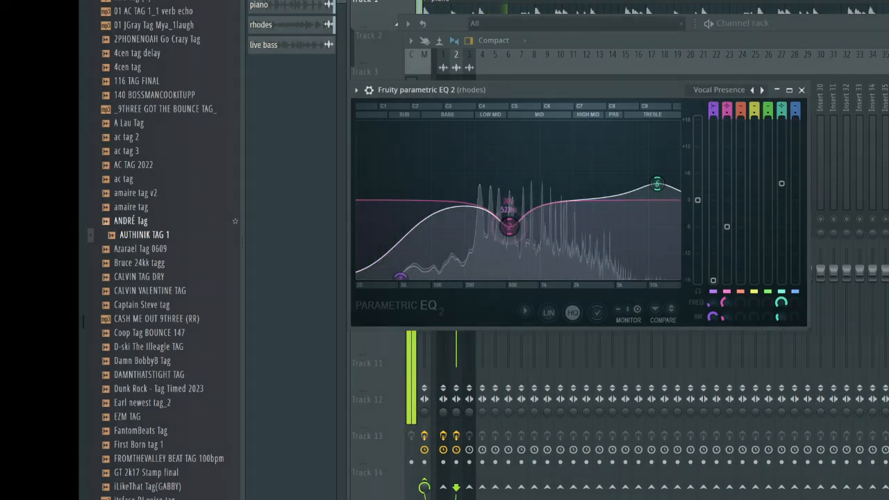
{"action": "left_click_drag", "start_coordinate": [400, 277], "coordinate": [442, 275]}
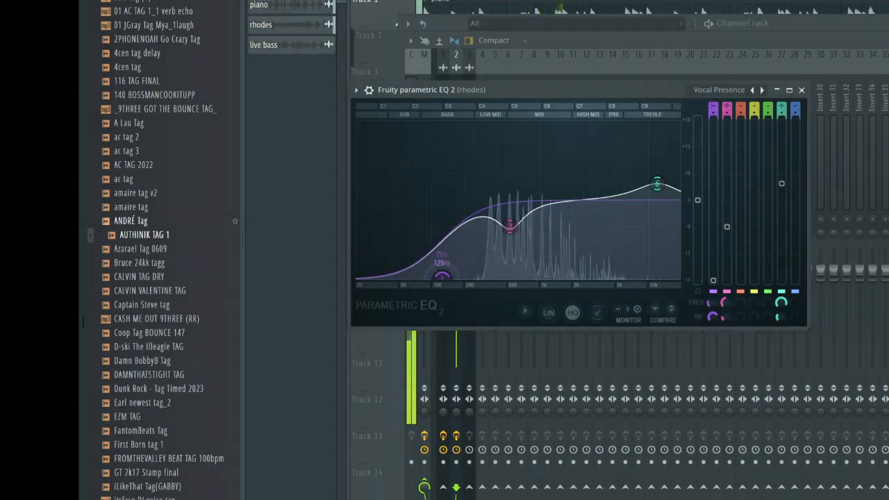
{"action": "left_click", "coordinate": [802, 90]}
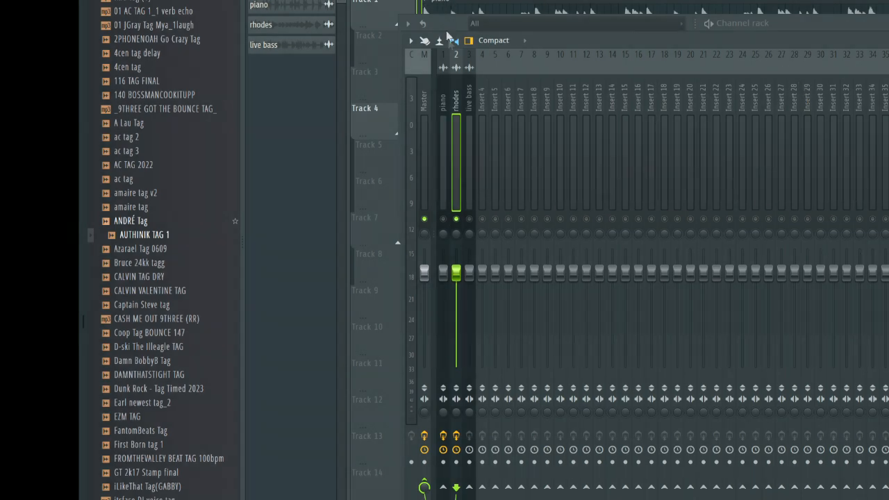
Raise the low-cut band of the piano track's Fruity Parametric EQ 2 to just above 100 Hz and close the EQ
{"action": "left_click", "coordinate": [442, 92]}
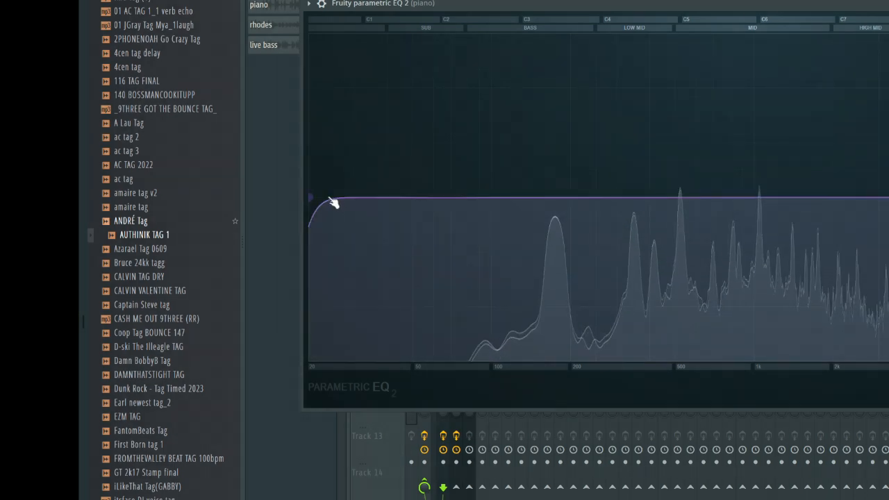
{"action": "left_click_drag", "start_coordinate": [549, 10], "coordinate": [482, 240]}
{"action": "left_click", "coordinate": [441, 226]}
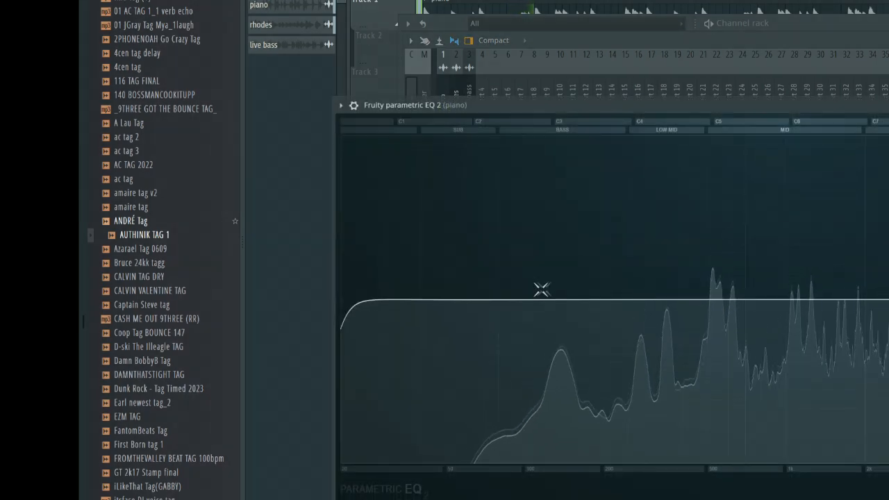
{"action": "left_click_drag", "start_coordinate": [349, 308], "coordinate": [559, 300]}
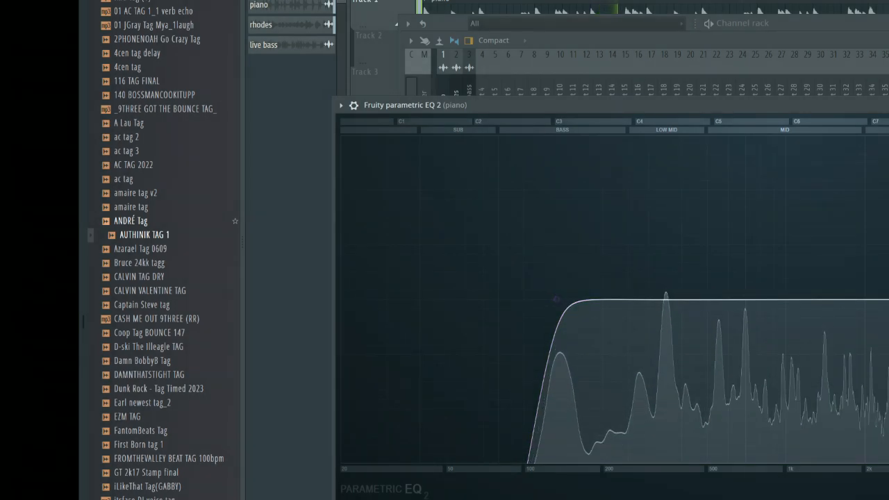
{"action": "key", "text": "Escape"}
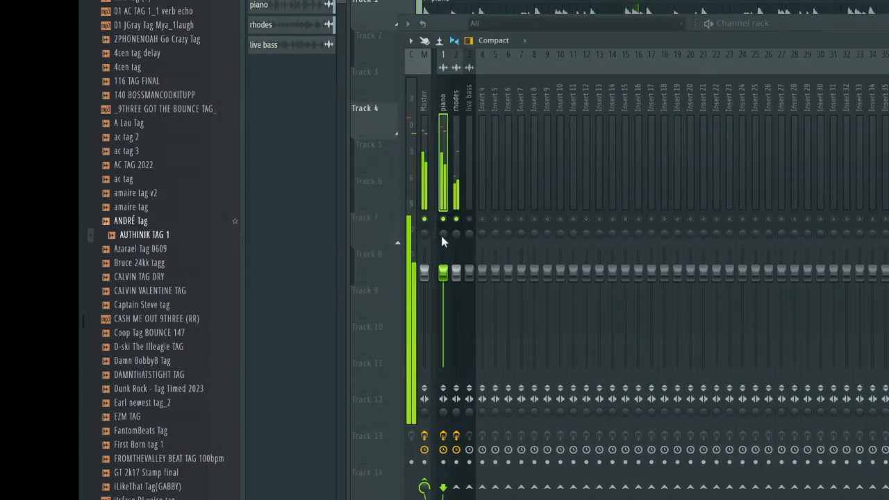
Load Tape MELLO-FI on the rhodes track, switch its Tone on and turn Noise and Mechanics down to minimum
{"action": "left_click", "coordinate": [458, 98]}
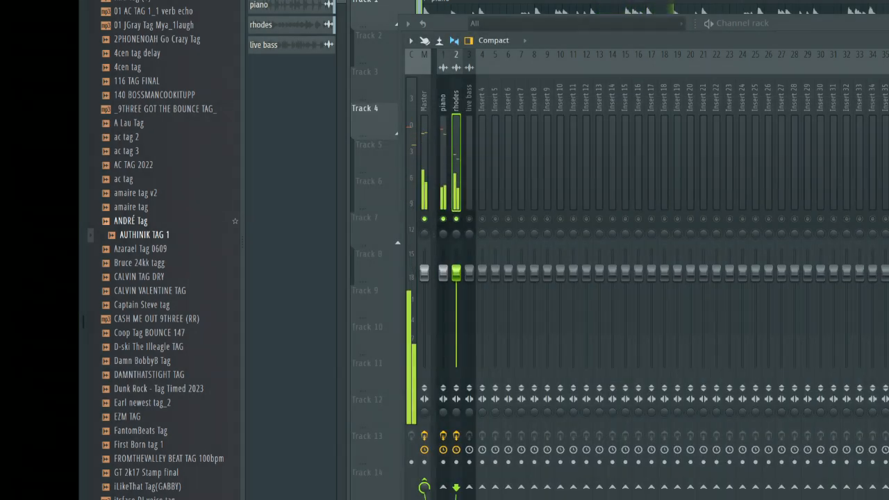
{"action": "left_click", "coordinate": [888, 97]}
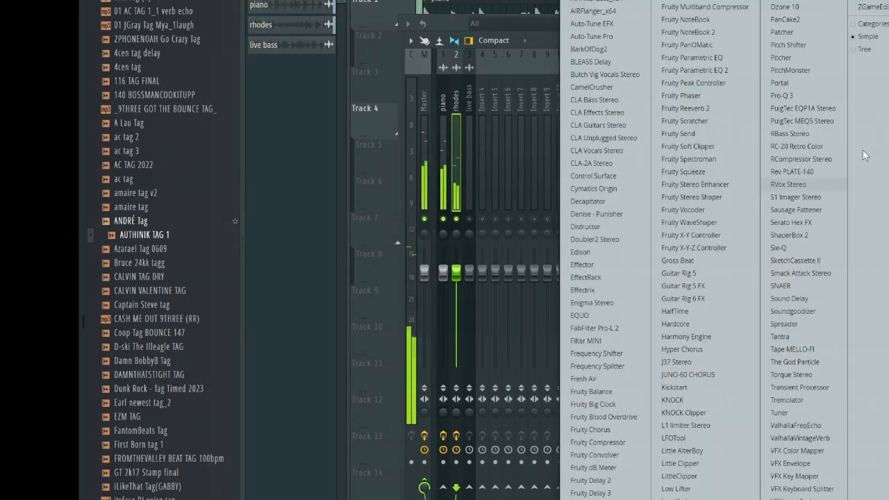
{"action": "left_click", "coordinate": [795, 349]}
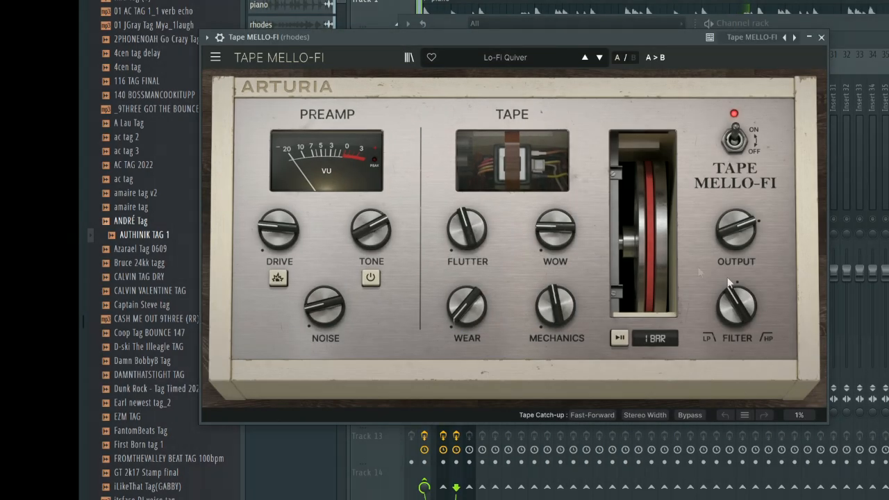
{"action": "left_click", "coordinate": [370, 278]}
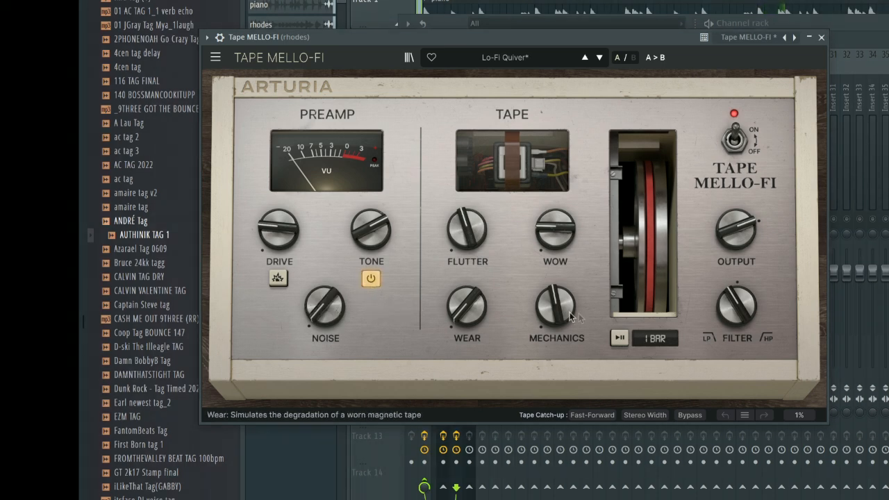
{"action": "left_click_drag", "start_coordinate": [555, 305], "coordinate": [553, 317]}
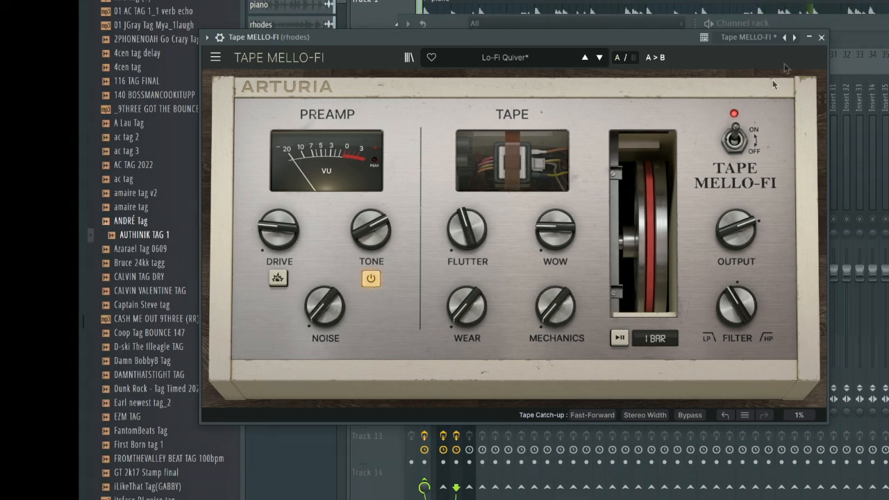
{"action": "left_click", "coordinate": [821, 37]}
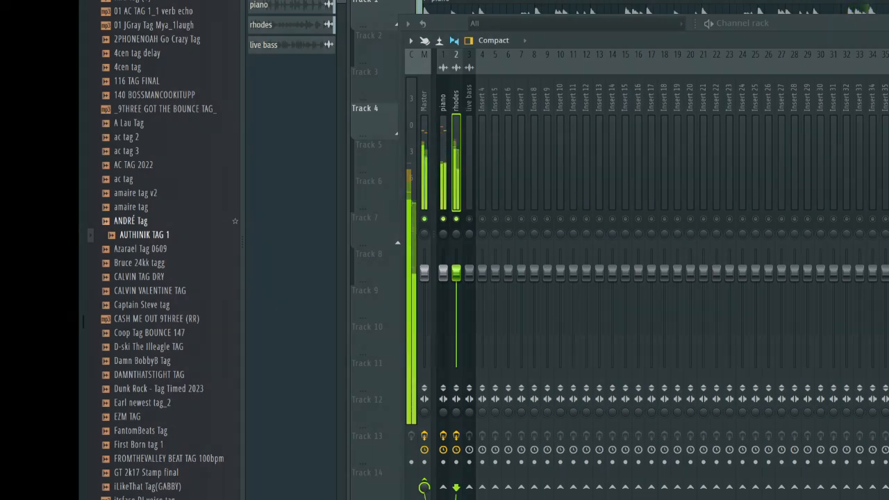
Stop playback, load Fruity Reeverb 2 on the rhodes track, solo that track and restart playback
{"action": "key", "text": "space"}
{"action": "left_click", "coordinate": [885, 90]}
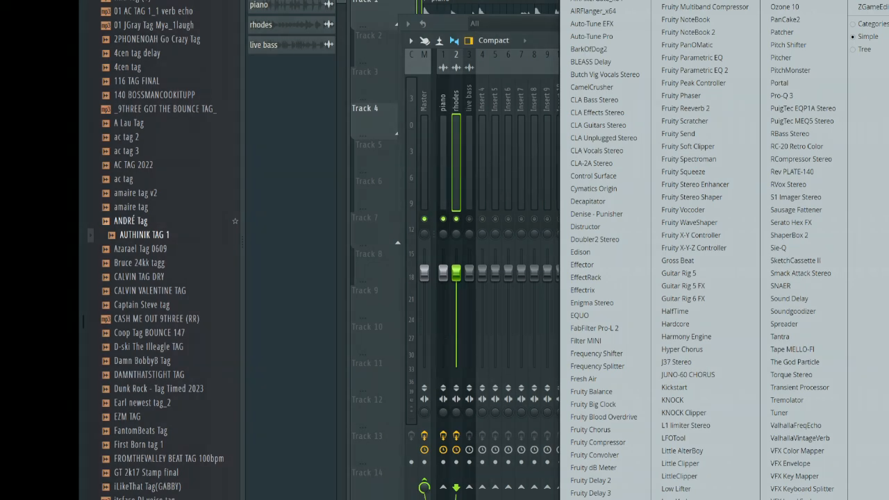
{"action": "left_click", "coordinate": [719, 111]}
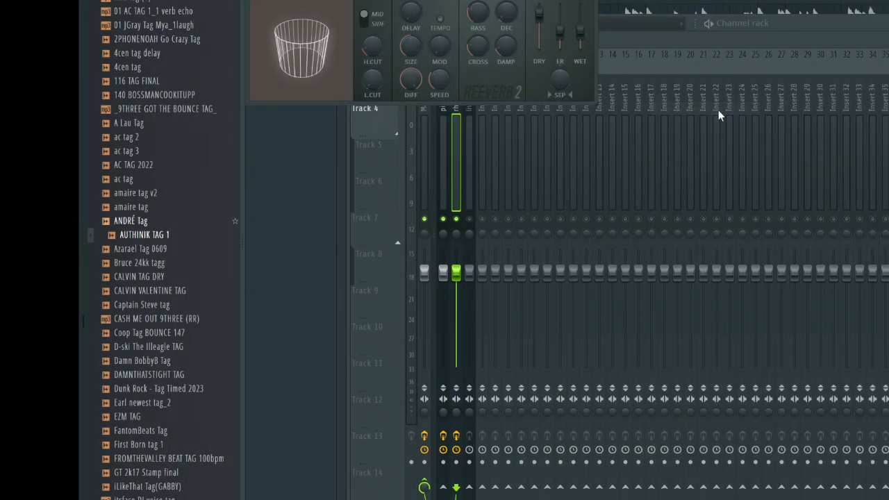
{"action": "right_click", "coordinate": [457, 219]}
{"action": "key", "text": "space"}
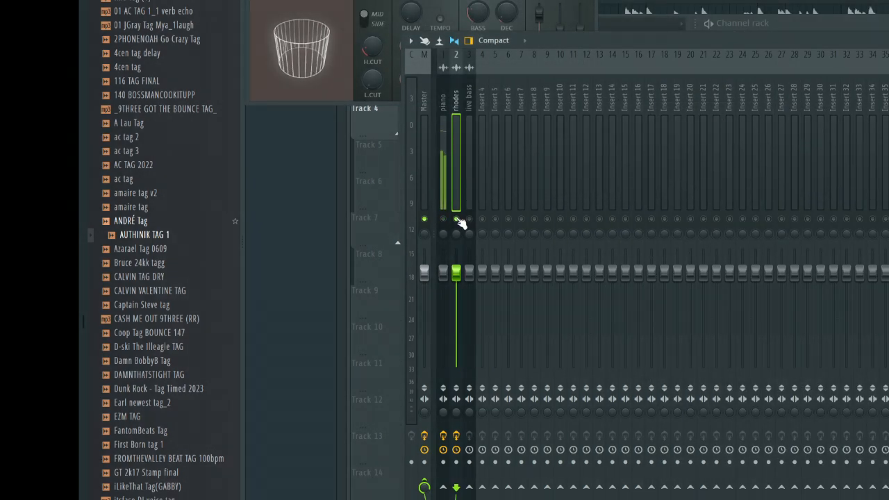
Advance the rhodes reverb by two presets and lower its dry level slightly
{"action": "left_click", "coordinate": [576, 2]}
{"action": "left_click", "coordinate": [576, 2]}
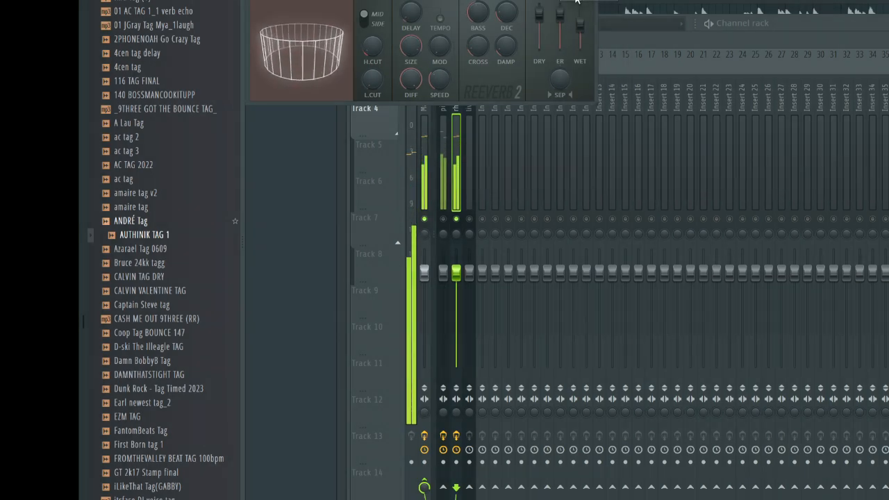
{"action": "left_click_drag", "start_coordinate": [540, 16], "coordinate": [540, 14]}
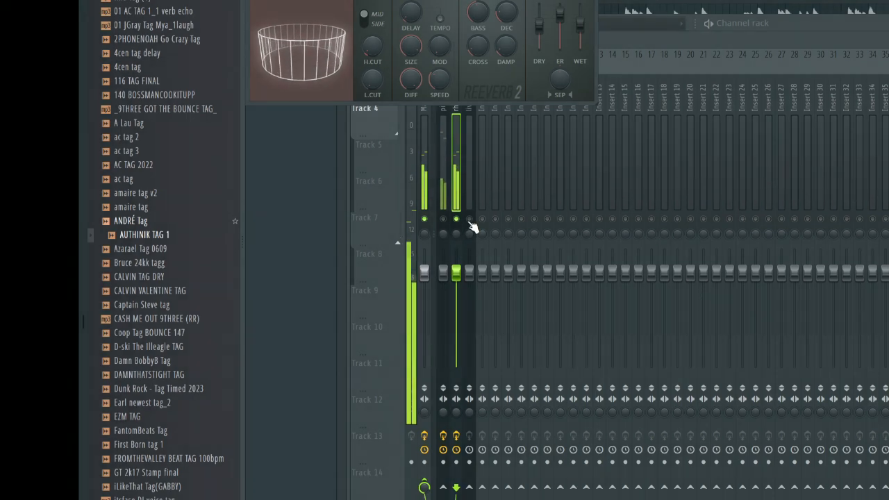
Collapse the live bass track group in the playlist, enable Track 7 and return to the mixer
{"action": "left_click", "coordinate": [368, 183]}
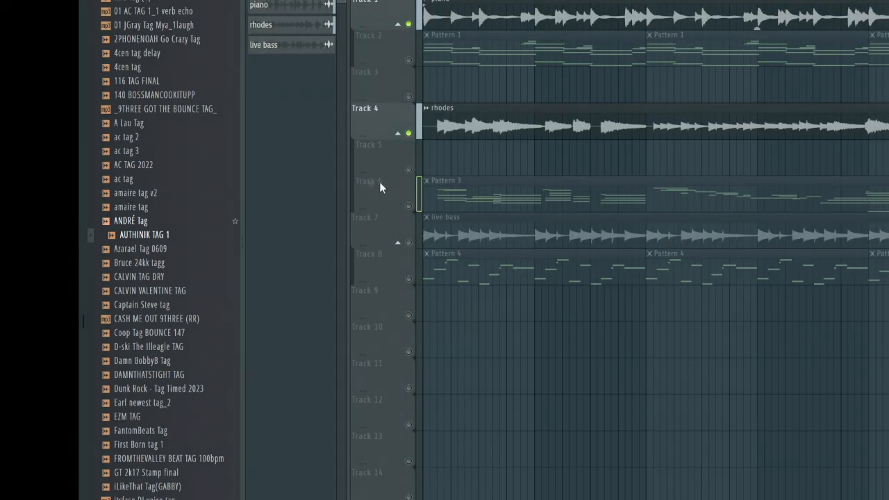
{"action": "left_click", "coordinate": [400, 242]}
{"action": "left_click", "coordinate": [408, 243]}
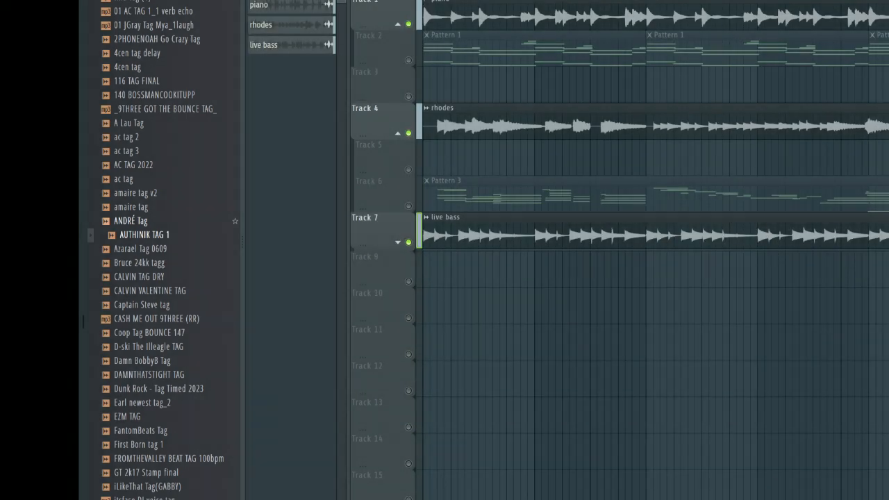
{"action": "key", "text": "F9"}
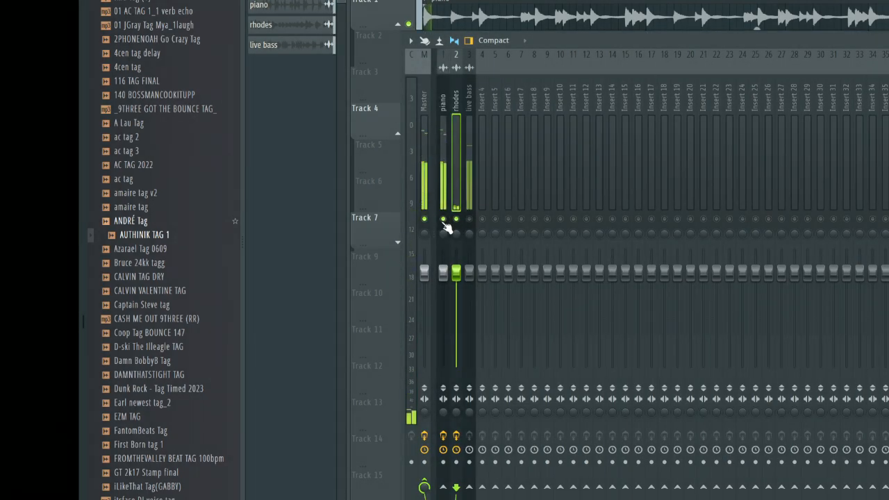
Lower the rhodes mixer fader slightly and unmute the live bass mixer track
{"action": "left_click_drag", "start_coordinate": [457, 271], "coordinate": [457, 280]}
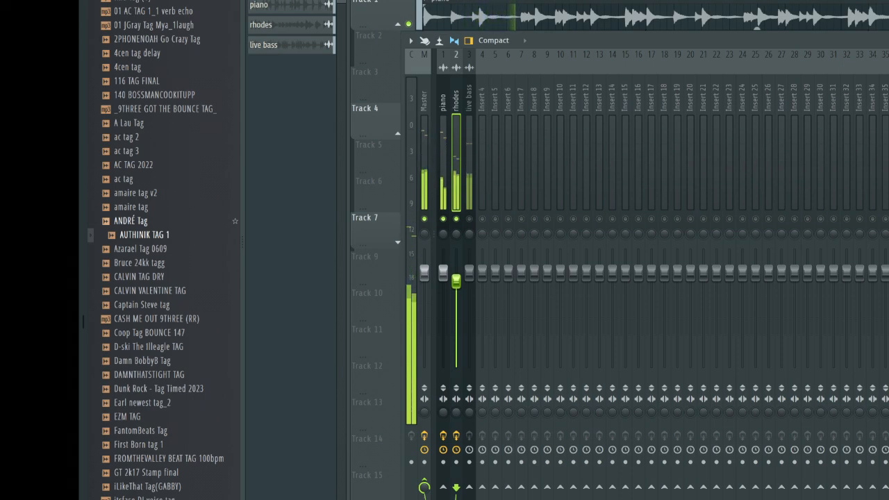
{"action": "left_click", "coordinate": [470, 220]}
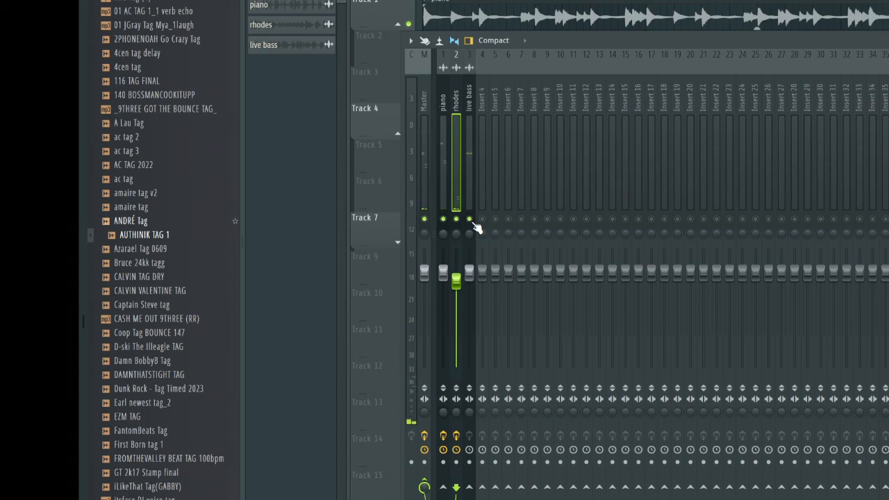
Stop playback, select and solo the live bass mixer track, and load Guitar Rig 6 FX on it
{"action": "left_click", "coordinate": [472, 112]}
{"action": "key", "text": "space"}
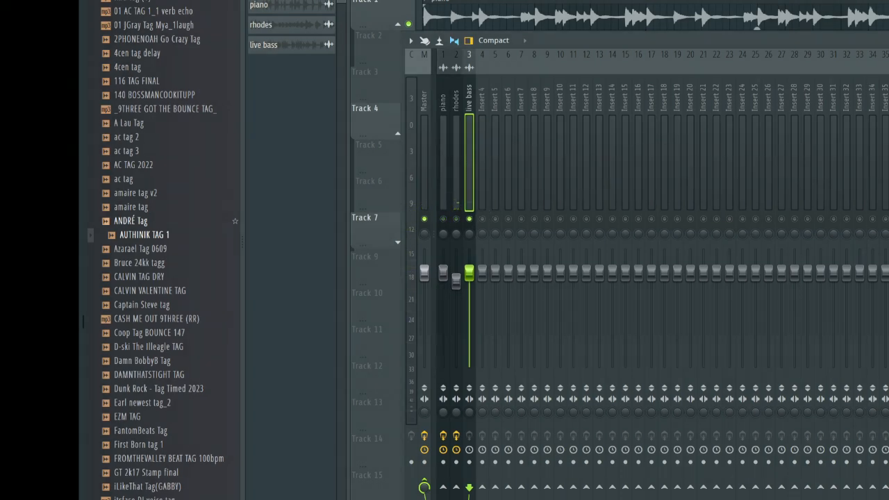
{"action": "left_click", "coordinate": [887, 93]}
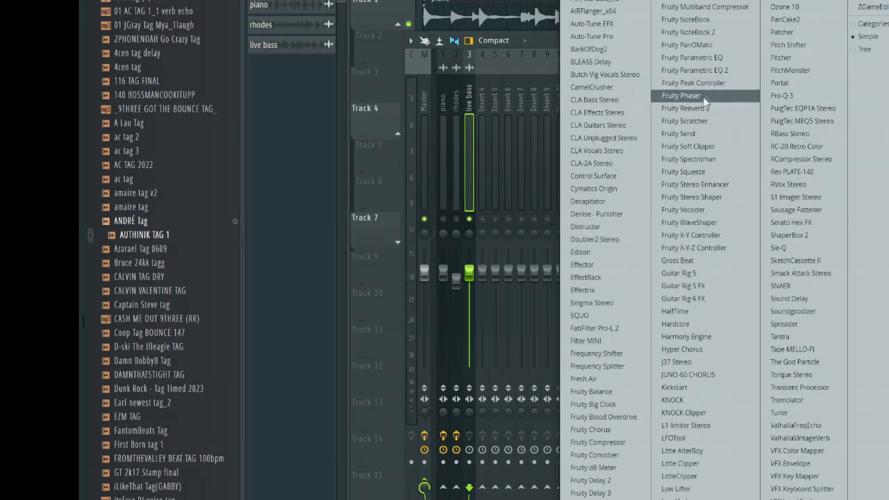
{"action": "left_click", "coordinate": [717, 298]}
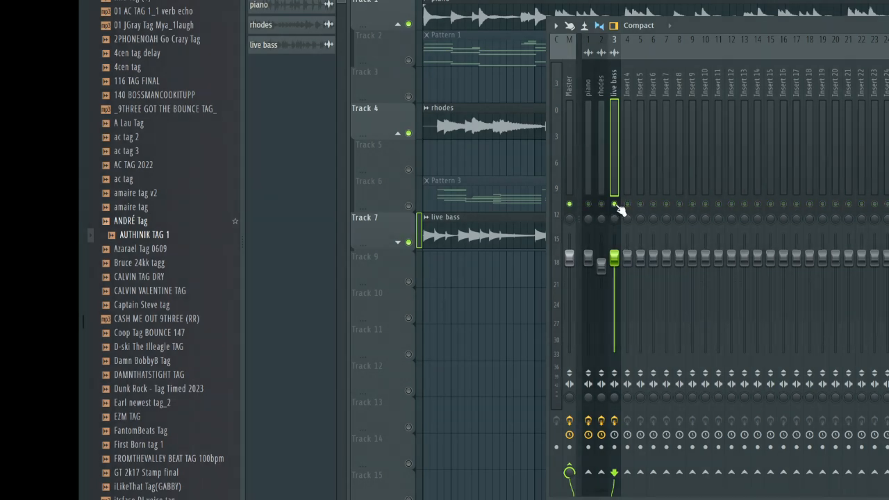
{"action": "left_click", "coordinate": [604, 205]}
{"action": "left_click", "coordinate": [627, 205]}
{"action": "left_click", "coordinate": [653, 205]}
{"action": "left_click", "coordinate": [679, 204]}
{"action": "left_click", "coordinate": [706, 204]}
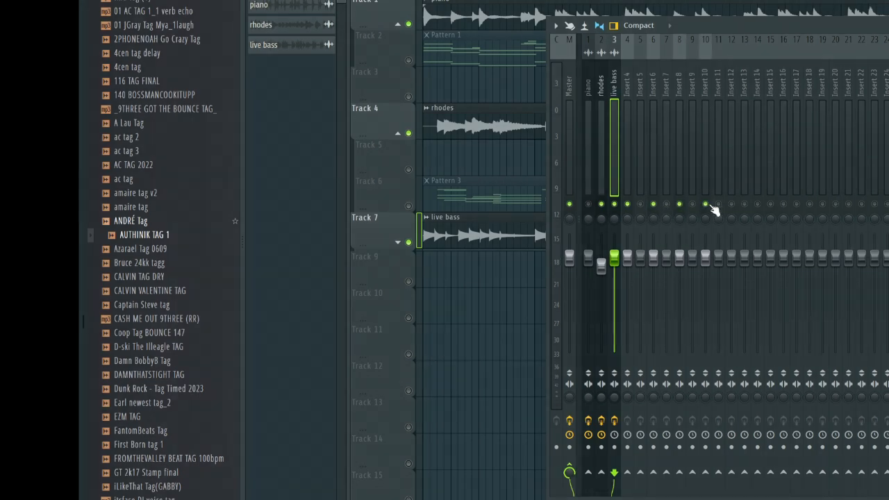
{"action": "left_click", "coordinate": [705, 204]}
{"action": "left_click", "coordinate": [680, 204]}
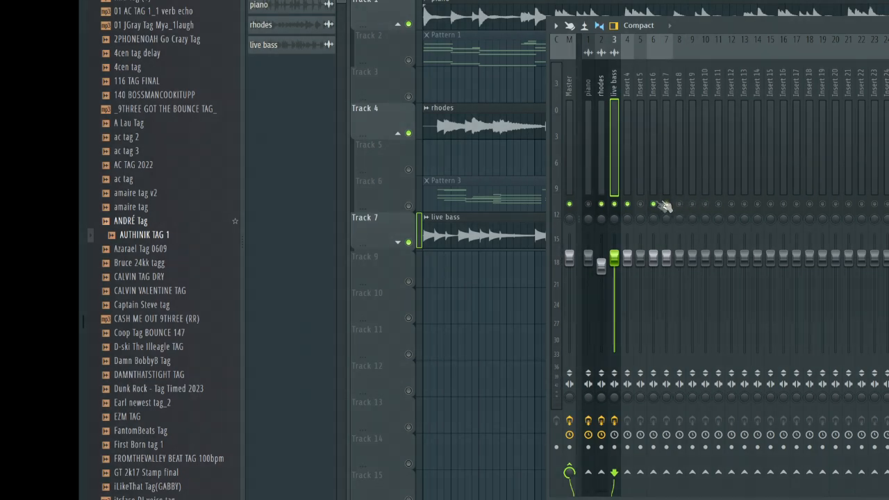
{"action": "left_click", "coordinate": [653, 204]}
{"action": "left_click", "coordinate": [616, 204]}
{"action": "left_click", "coordinate": [602, 204]}
{"action": "left_click", "coordinate": [614, 205]}
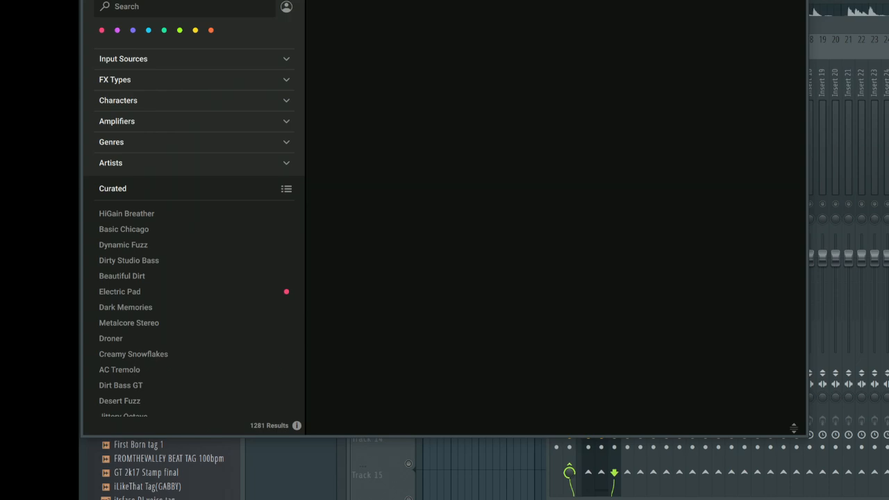
Search the Guitar Rig presets for "auto", load Autofilter Bass, start playback and reposition the mixer window
{"action": "left_click", "coordinate": [128, 8]}
{"action": "type", "text": "auto"}
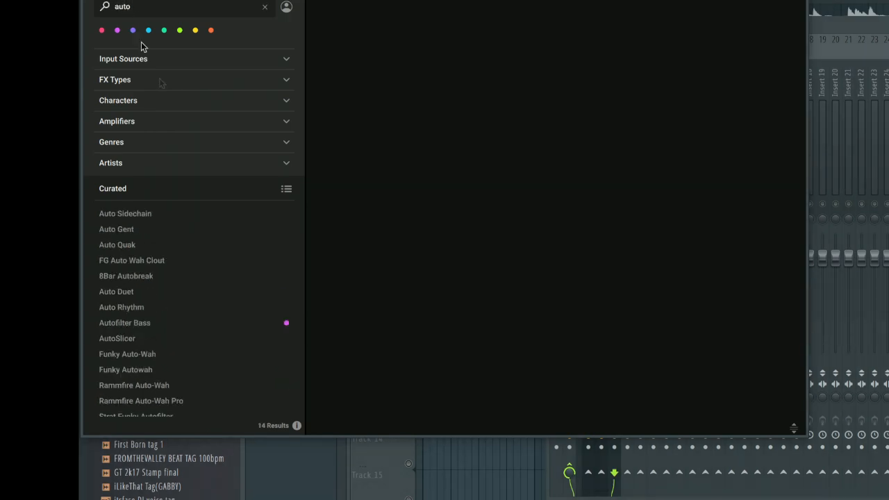
{"action": "left_click", "coordinate": [187, 323]}
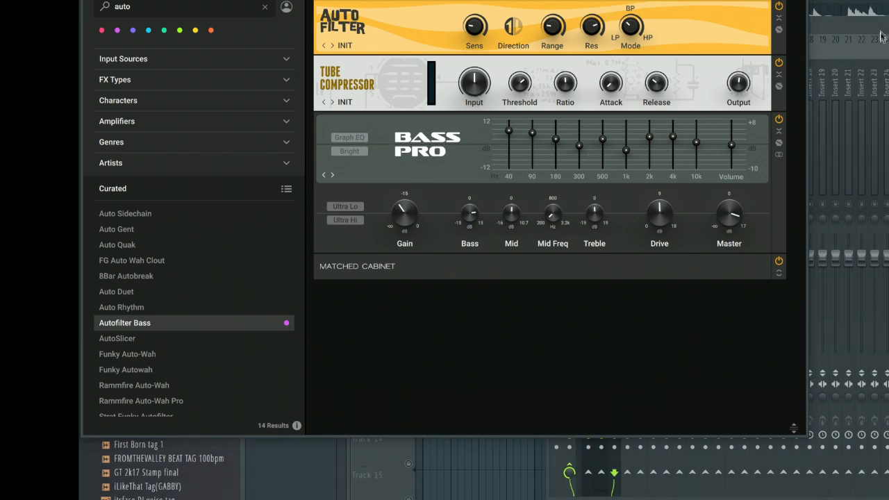
{"action": "left_click_drag", "start_coordinate": [879, 27], "coordinate": [888, 35]}
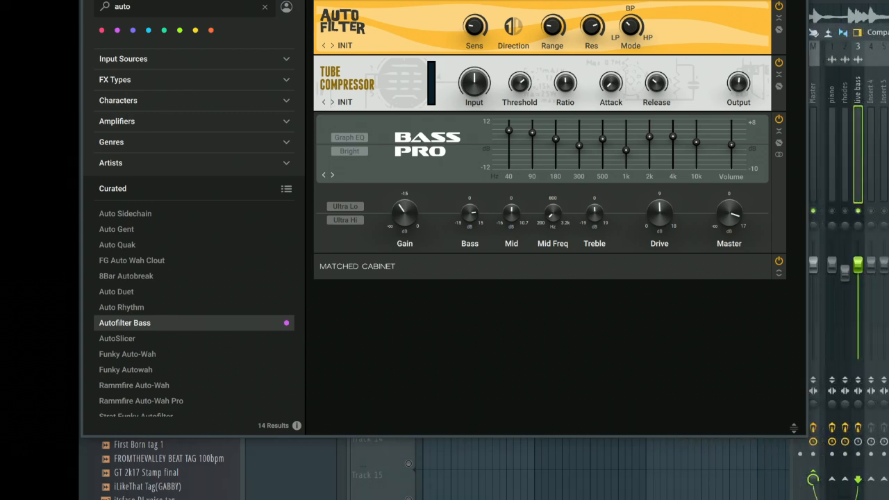
{"action": "key", "text": "space"}
{"action": "left_click_drag", "start_coordinate": [888, 33], "coordinate": [732, 23]}
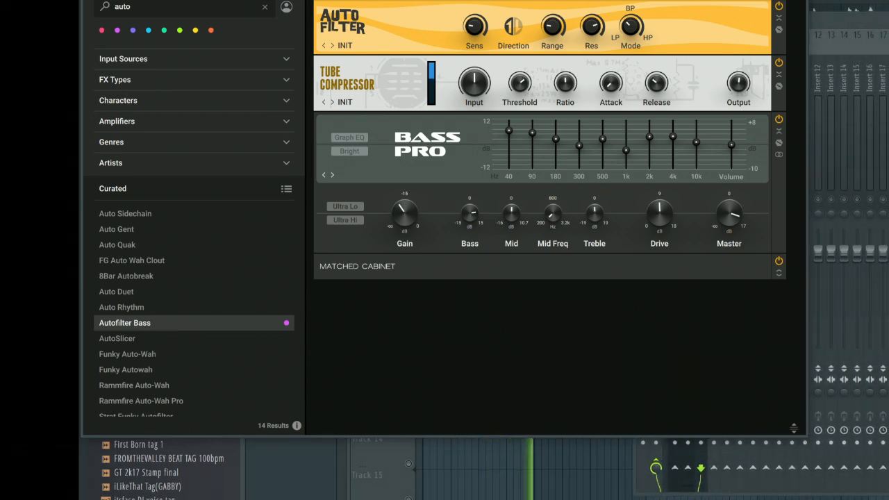
Close Guitar Rig, unmute the rhodes and piano mixer tracks and lower the live bass fader slightly
{"action": "key", "text": "Escape"}
{"action": "left_click_drag", "start_coordinate": [814, 17], "coordinate": [761, 12]}
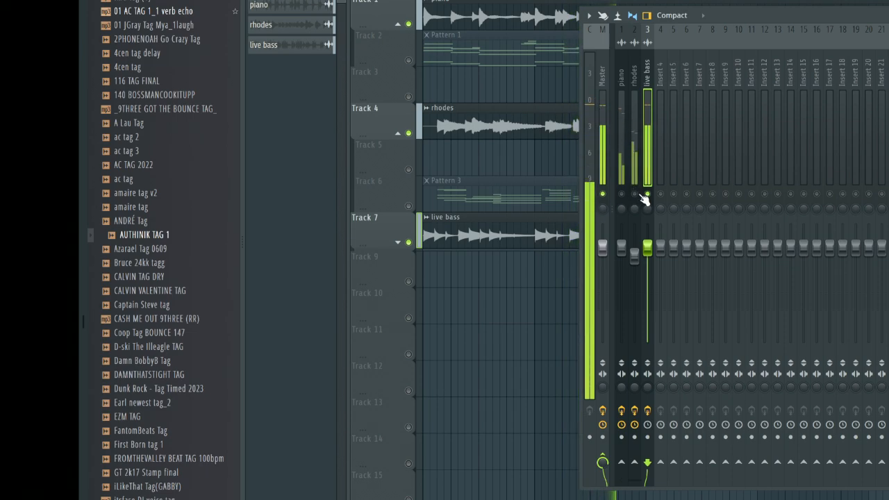
{"action": "left_click", "coordinate": [635, 194]}
{"action": "left_click", "coordinate": [622, 194]}
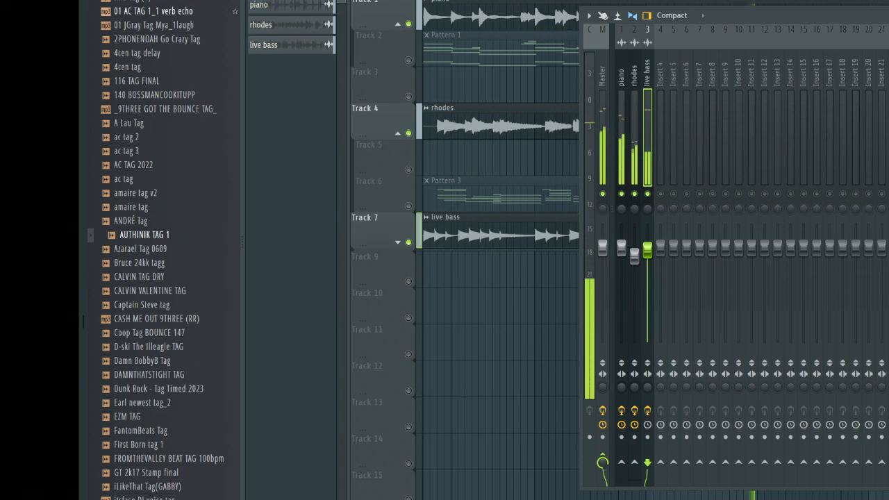
Hide the mixer and switch all audio clips in the project to realtime stretching, accepting the change
{"action": "key", "text": "F9"}
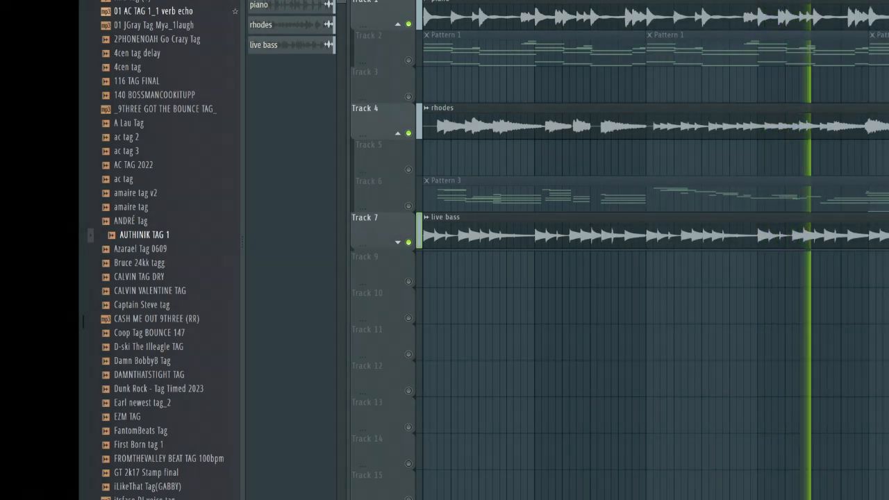
{"action": "key", "text": "F9"}
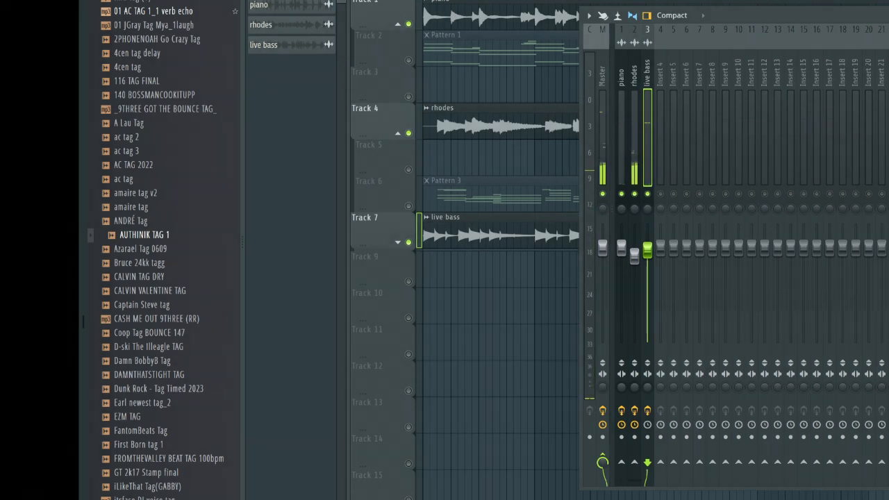
{"action": "key", "text": "F9"}
{"action": "left_click", "coordinate": [251, 1]}
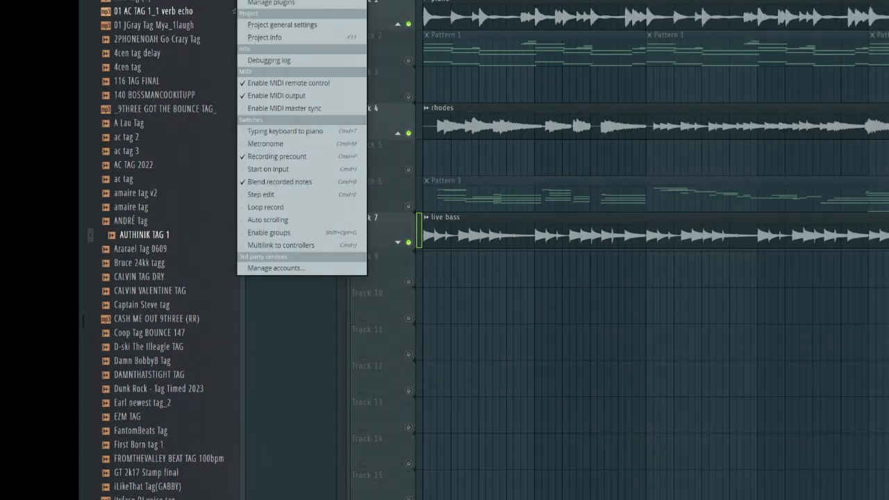
{"action": "key", "text": "Escape"}
{"action": "left_click", "coordinate": [252, 0]}
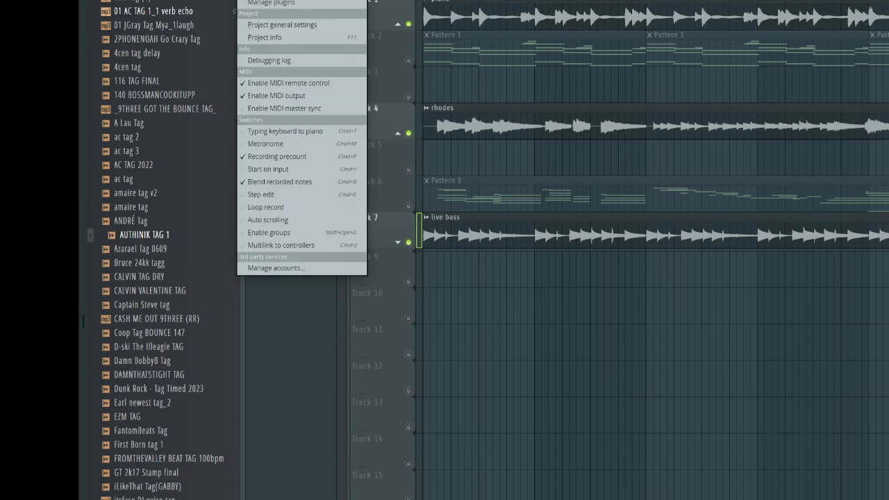
{"action": "mouse_move", "coordinate": [283, 0]}
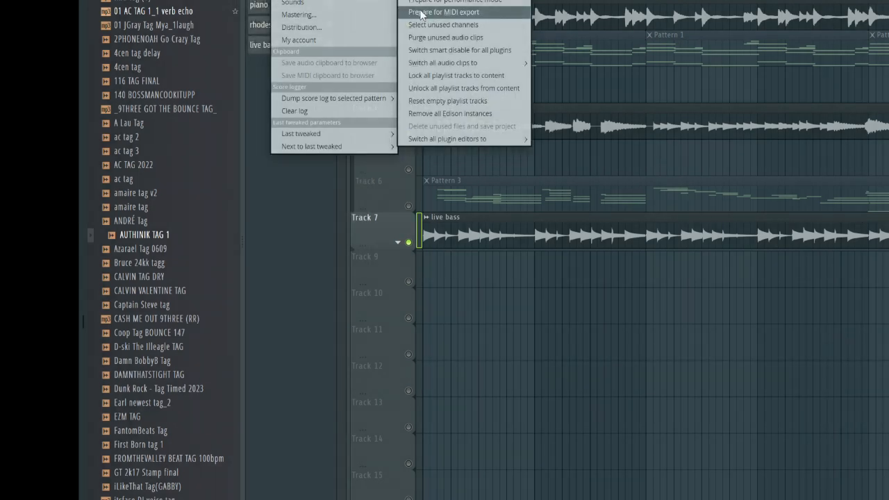
{"action": "mouse_move", "coordinate": [471, 64]}
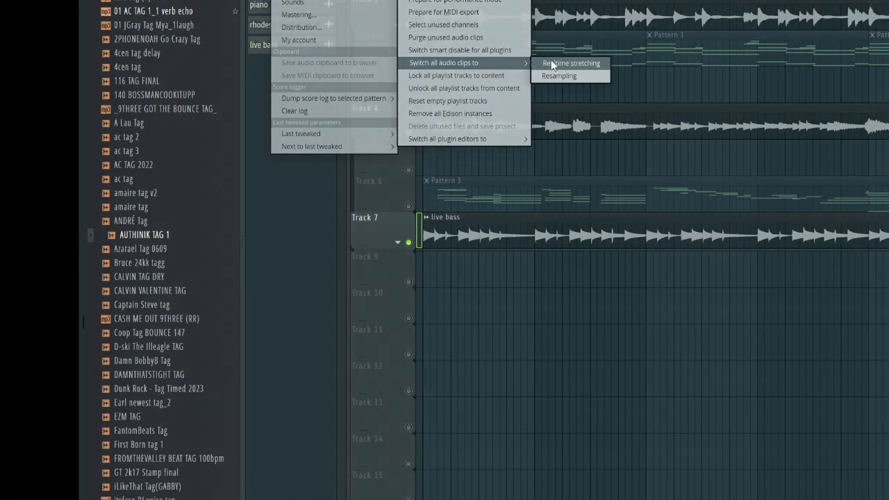
{"action": "left_click", "coordinate": [555, 64]}
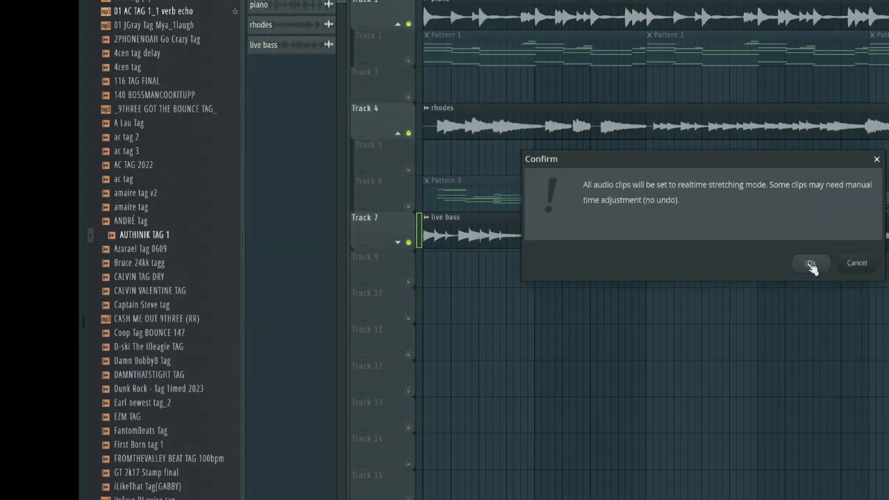
{"action": "left_click", "coordinate": [812, 264]}
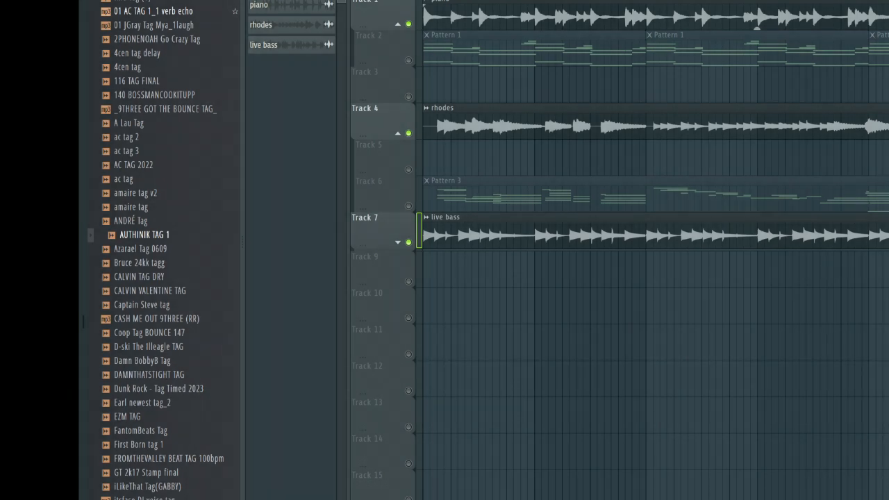
Play the arrangement from the start to listen to the piano, rhodes and live bass clips together
{"action": "key", "text": "space"}
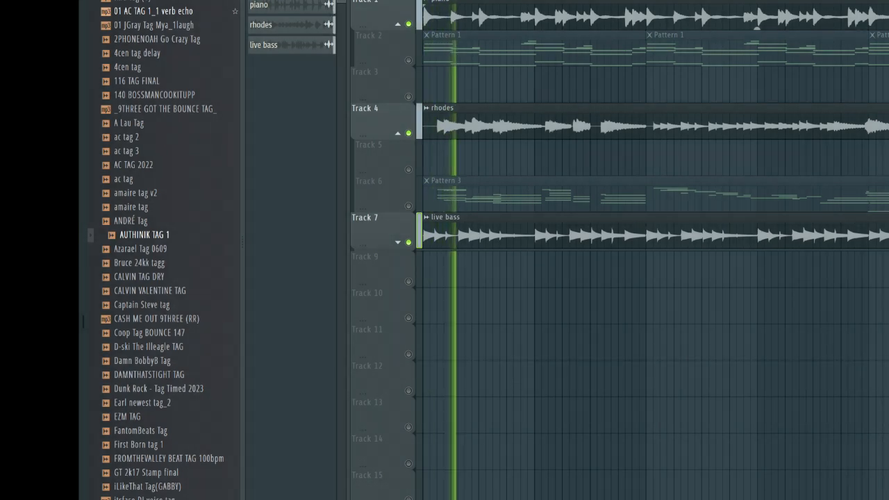
{"action": "key", "text": "space"}
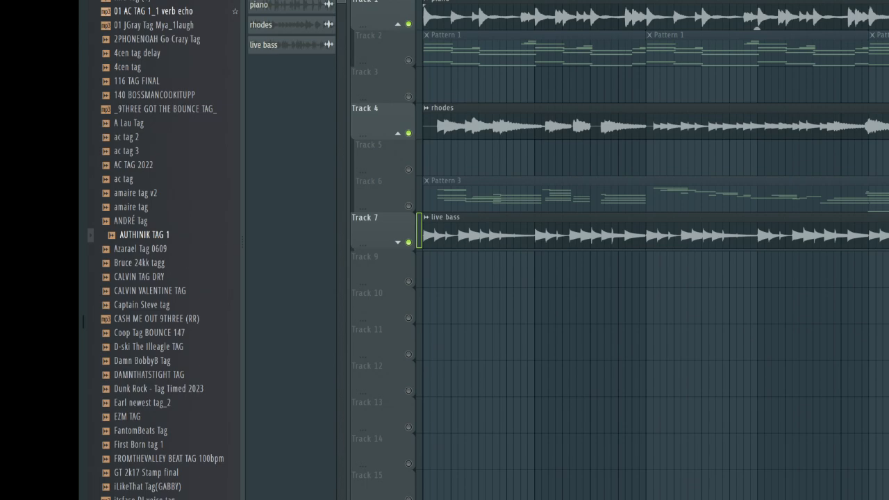
{"action": "key", "text": "space"}
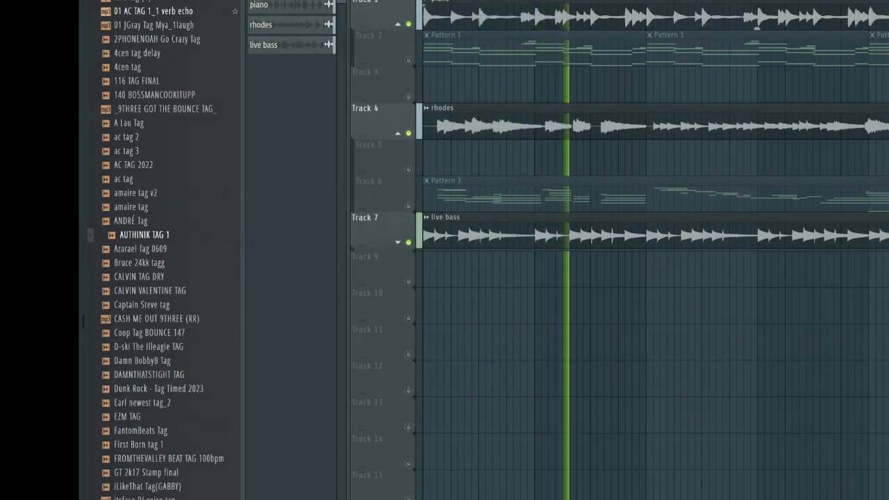
{"action": "scroll", "coordinate": [653, 278], "scroll_direction": "down", "scroll_amount": 2}
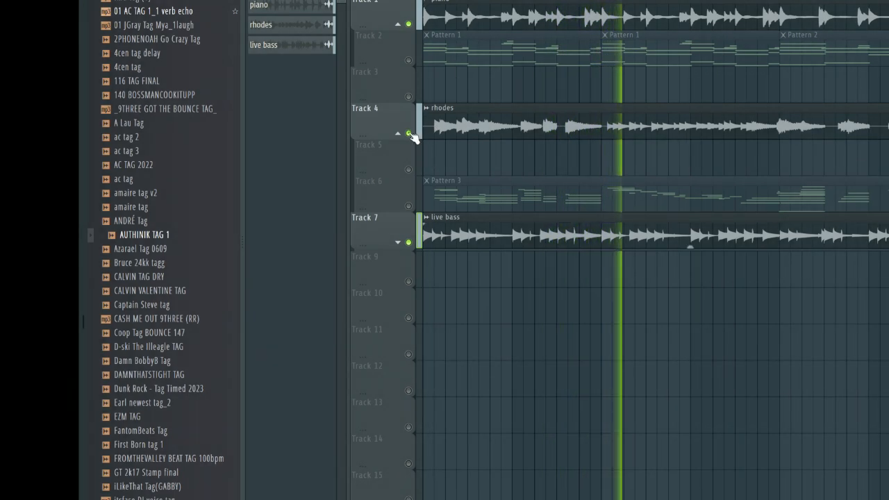
Stop playback, unmute all playlist tracks and move the piano clip down to Track 3
{"action": "key", "text": "space"}
{"action": "right_click", "coordinate": [409, 132]}
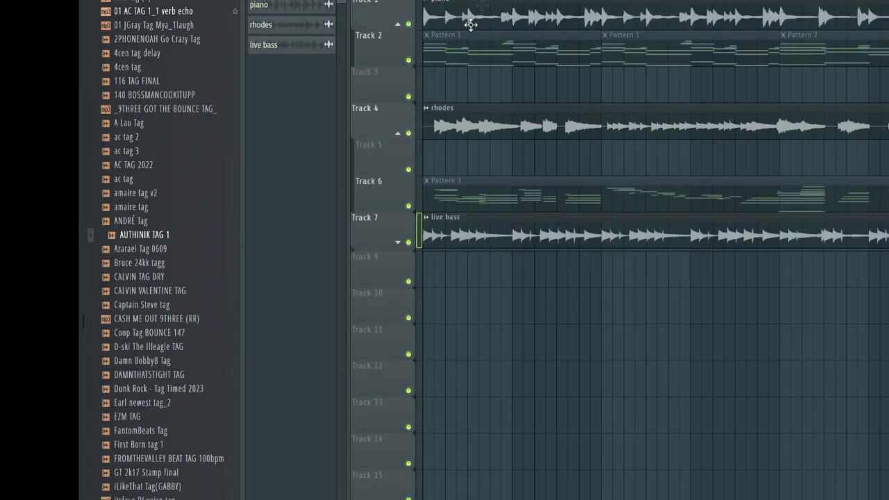
{"action": "left_click_drag", "start_coordinate": [486, 7], "coordinate": [480, 93]}
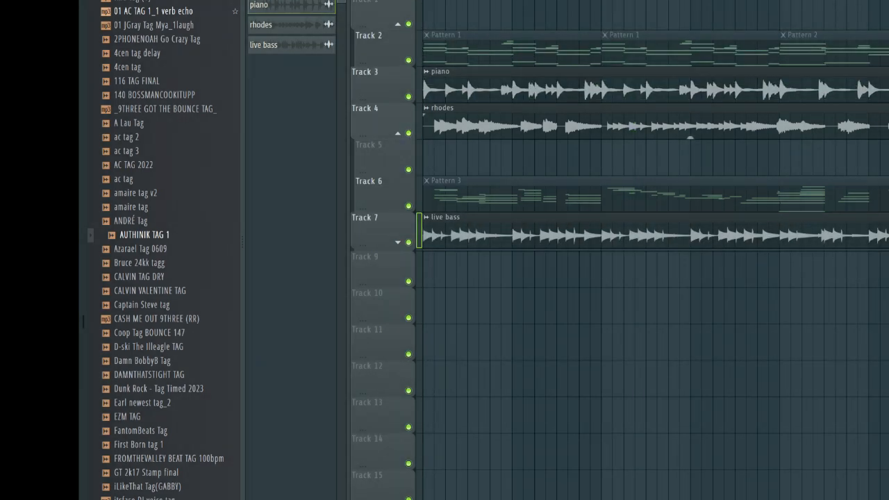
Review the realtime stretching option for all audio clips and the time-stretching mode choices in the piano clip's settings
{"action": "left_click", "coordinate": [283, 1]}
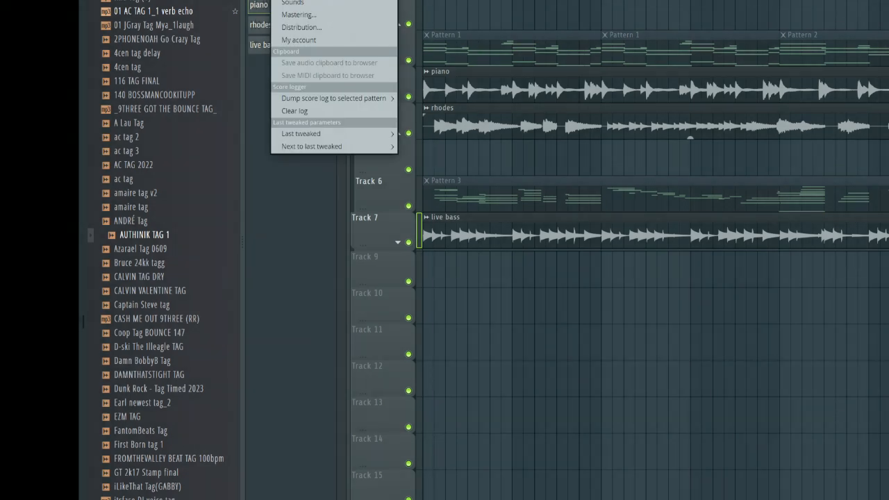
{"action": "mouse_move", "coordinate": [299, 0]}
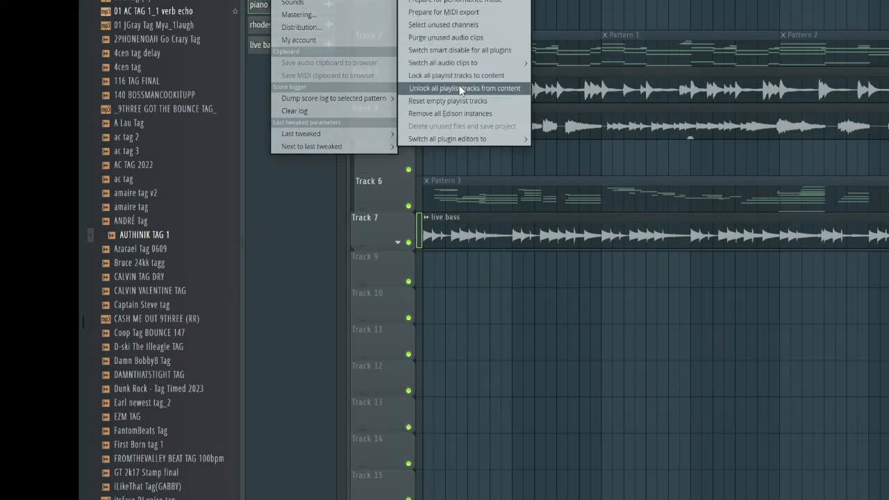
{"action": "mouse_move", "coordinate": [473, 63]}
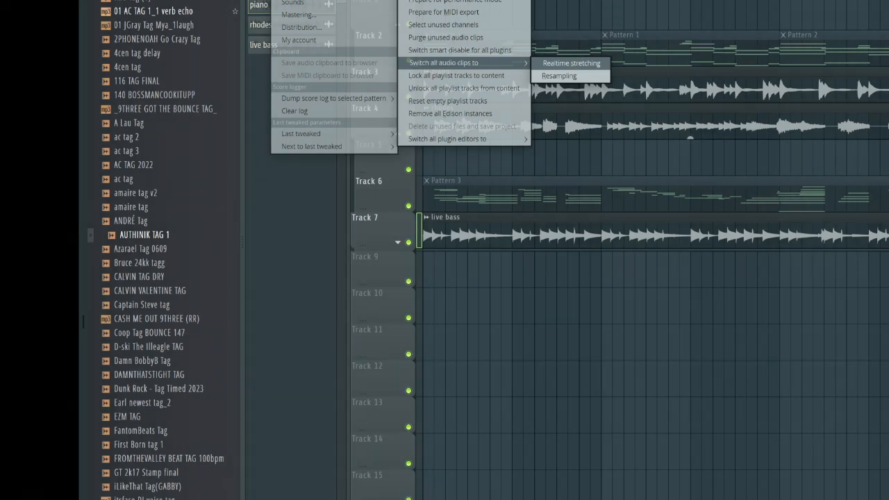
{"action": "left_click", "coordinate": [572, 63]}
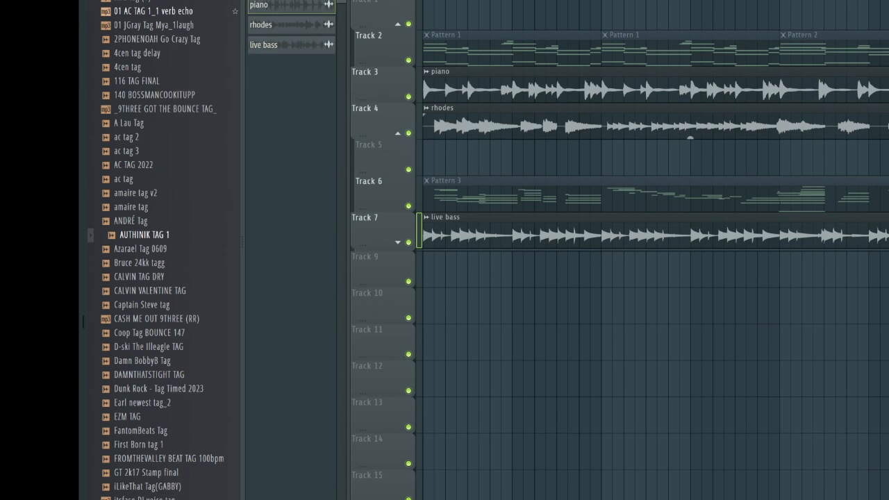
{"action": "double_click", "coordinate": [589, 76]}
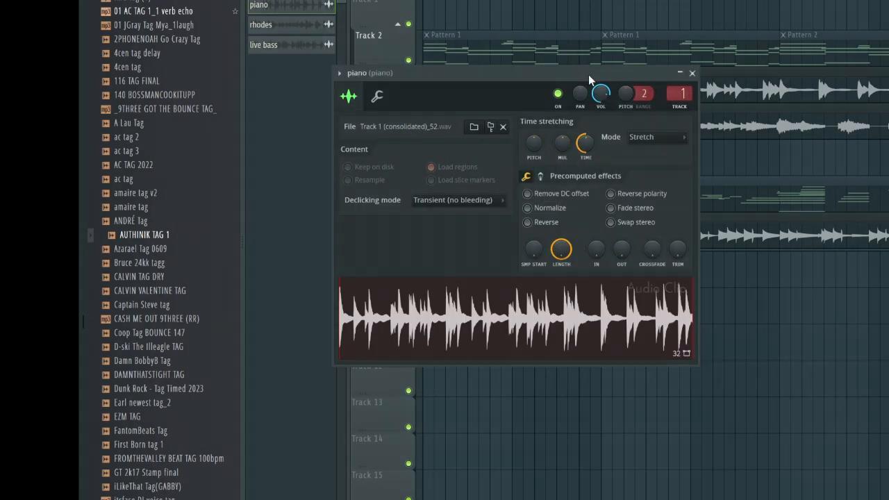
{"action": "left_click", "coordinate": [643, 138]}
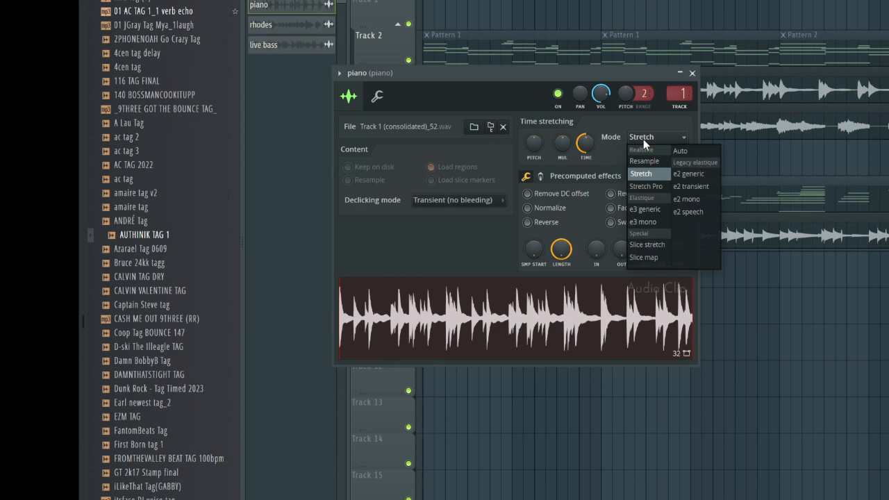
{"action": "left_click", "coordinate": [645, 140]}
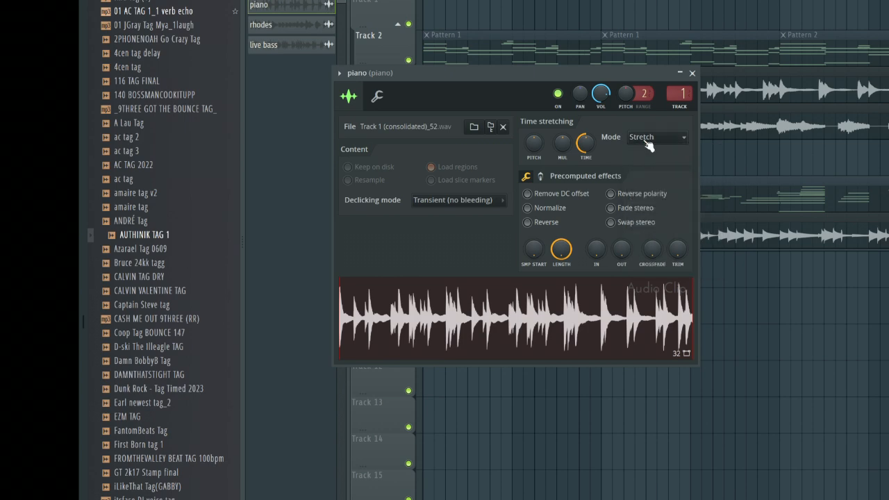
{"action": "left_click", "coordinate": [692, 74]}
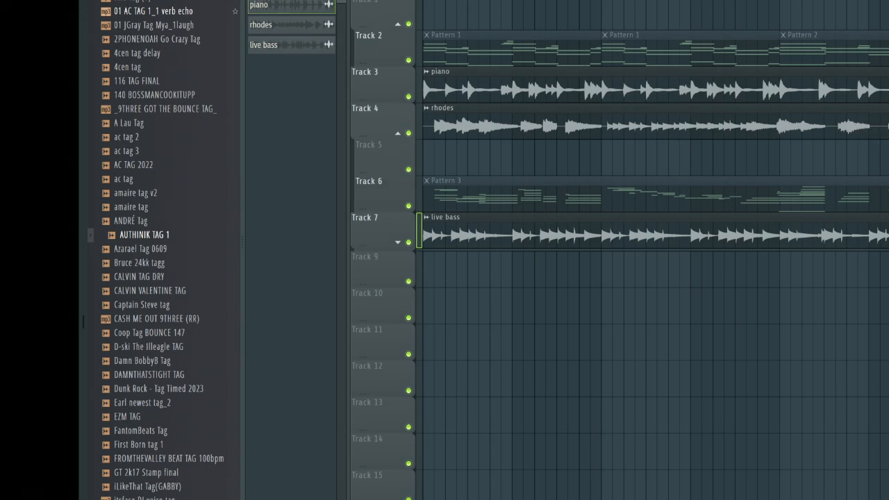
Move the live bass clip to Track 5 and slice the piano, rhodes and live bass clips where Pattern 2 starts
{"action": "left_click_drag", "start_coordinate": [549, 235], "coordinate": [542, 151]}
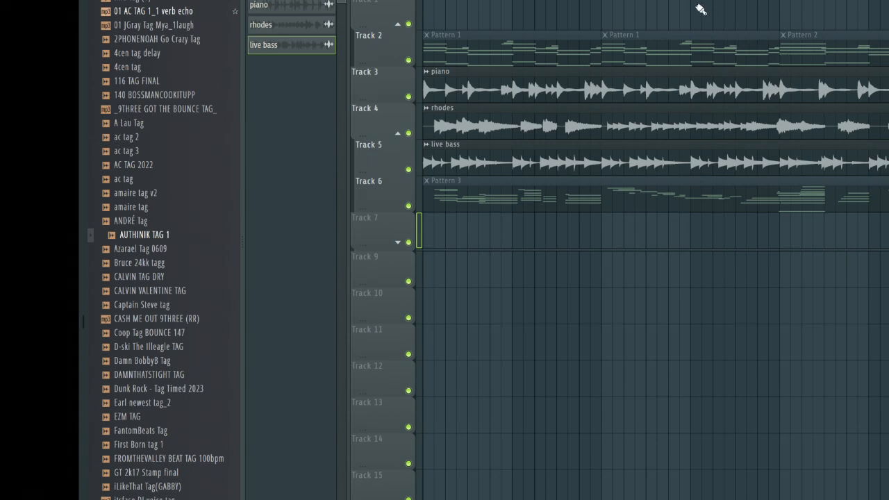
{"action": "left_click_drag", "start_coordinate": [785, 85], "coordinate": [783, 160]}
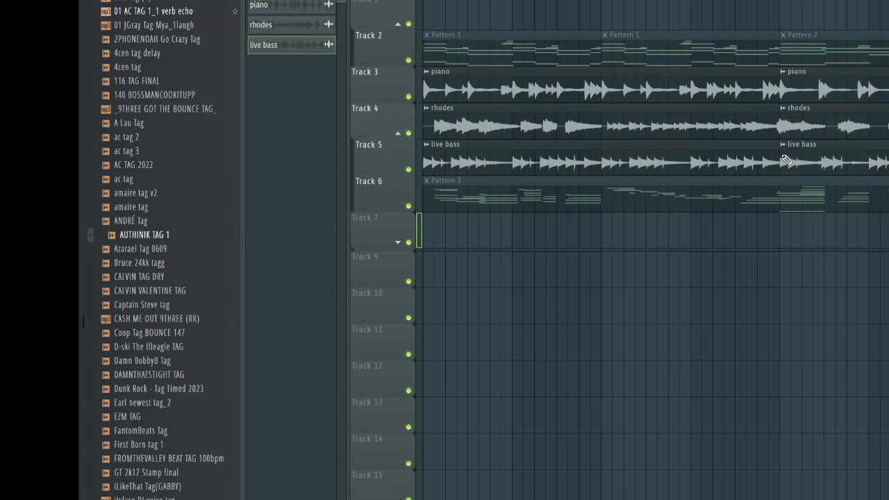
Move all piano, rhodes and live bass slices down to Tracks 9, 10 and 11 and briefly play them back
{"action": "left_click_drag", "start_coordinate": [882, 201], "coordinate": [450, 260]}
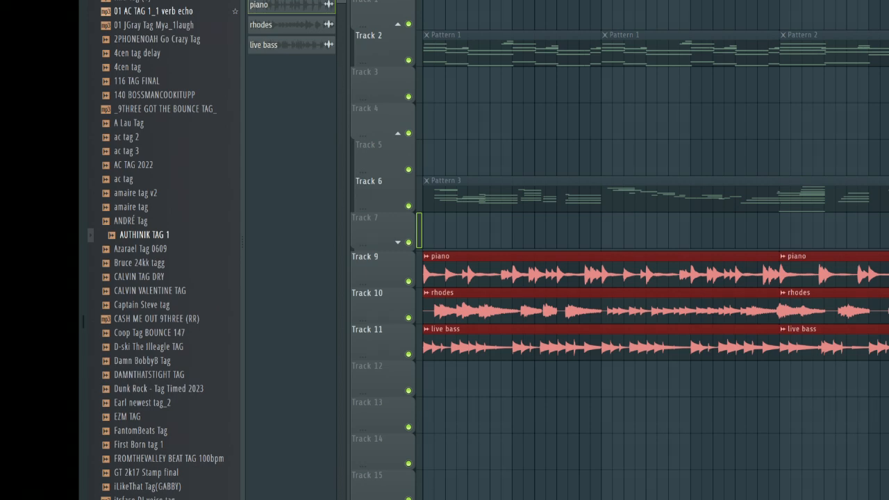
{"action": "key", "text": "space"}
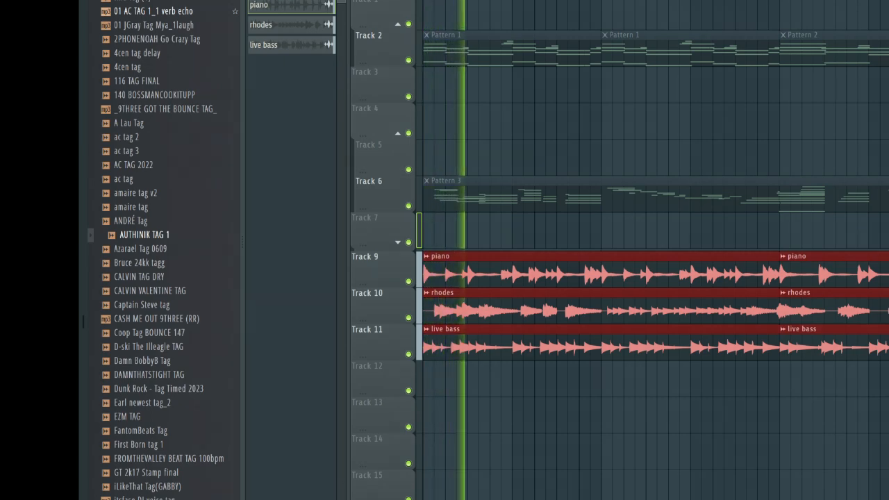
{"action": "key", "text": "space"}
Try shifting the rhodes, live bass and last piano slices to start at the second Pattern 1 clip, and move them back
{"action": "left_click_drag", "start_coordinate": [884, 398], "coordinate": [806, 251]}
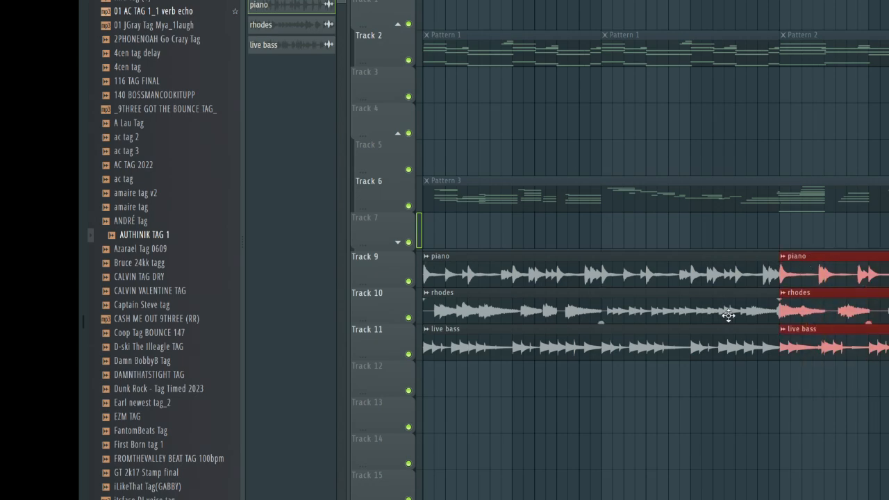
{"action": "left_click_drag", "start_coordinate": [705, 379], "coordinate": [694, 320]}
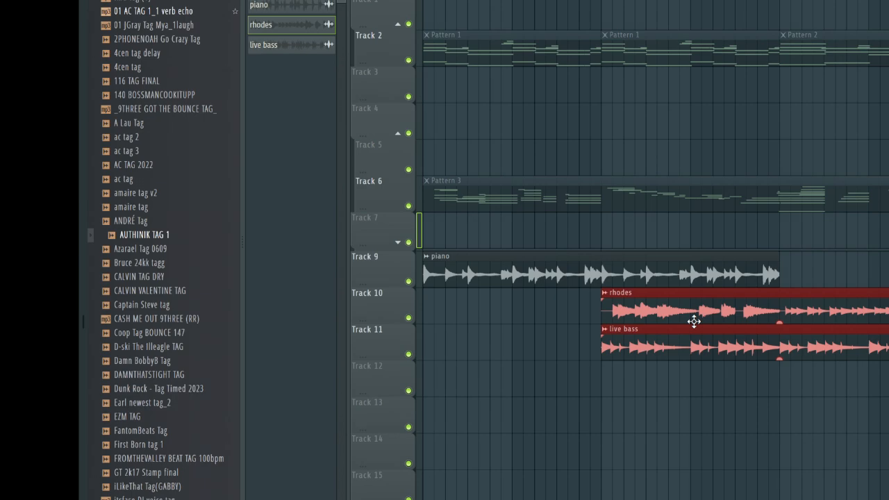
{"action": "left_click_drag", "start_coordinate": [706, 308], "coordinate": [490, 310]}
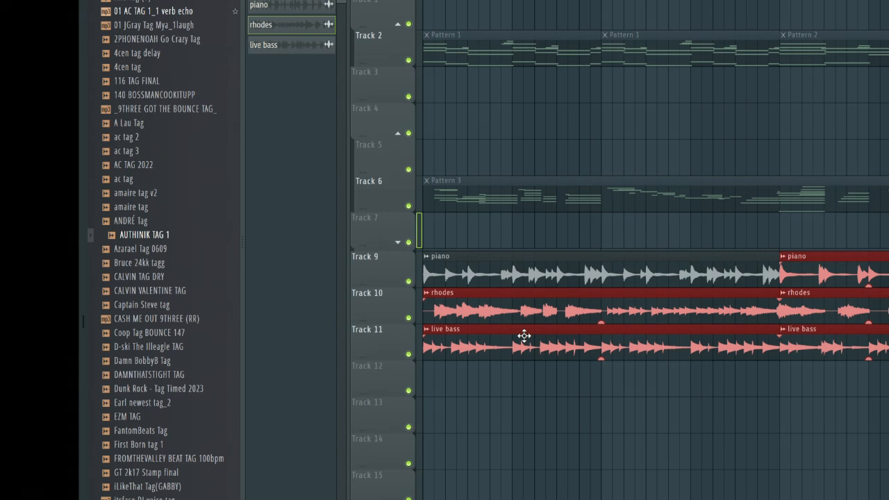
Play the arrangement briefly and slice the piano, rhodes and live bass clips at the start of the second Pattern 1 clip
{"action": "key", "text": "space"}
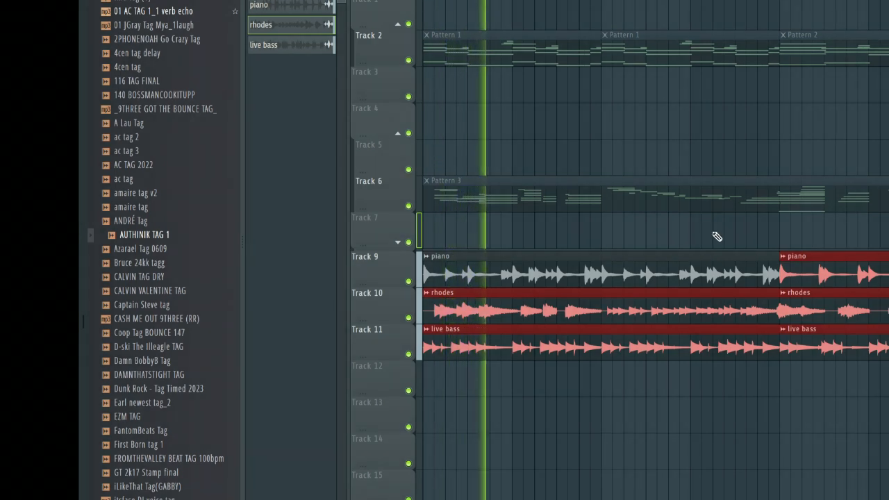
{"action": "key", "text": "space"}
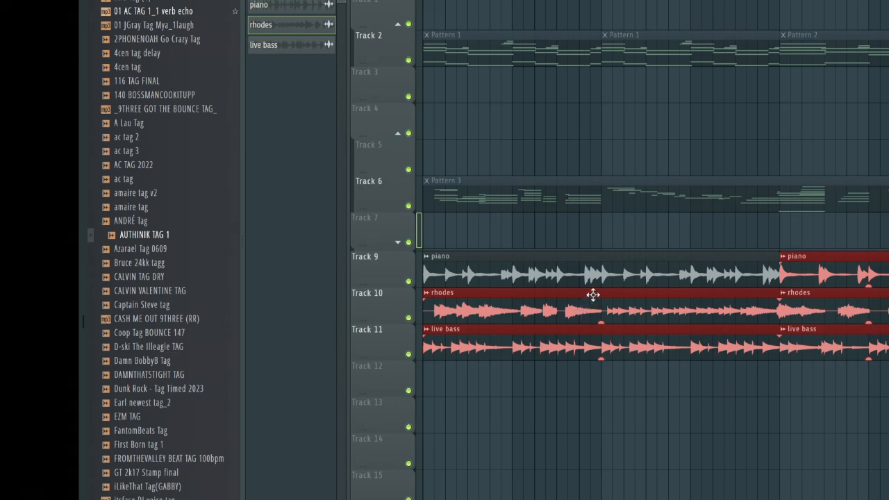
{"action": "left_click_drag", "start_coordinate": [602, 272], "coordinate": [609, 346]}
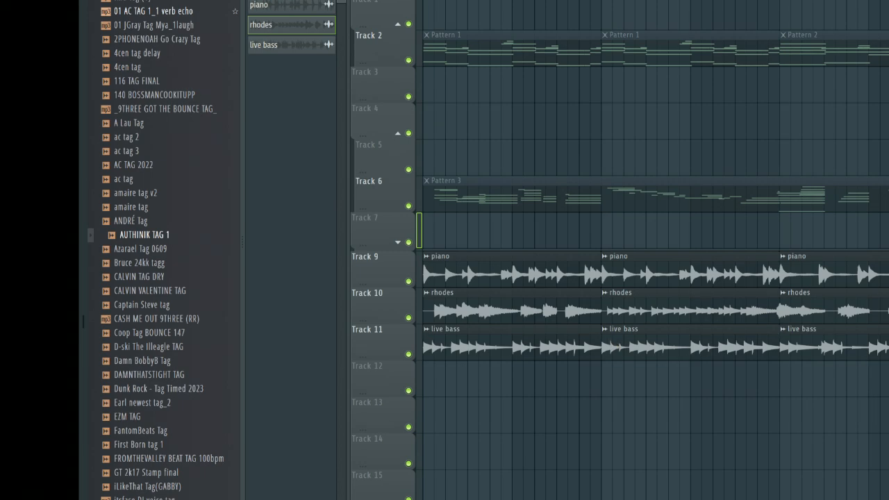
Shift all rhodes and live bass slices plus the last piano slice so the earliest ones start at Pattern 2, and play the arrangement
{"action": "left_click_drag", "start_coordinate": [886, 378], "coordinate": [812, 274]}
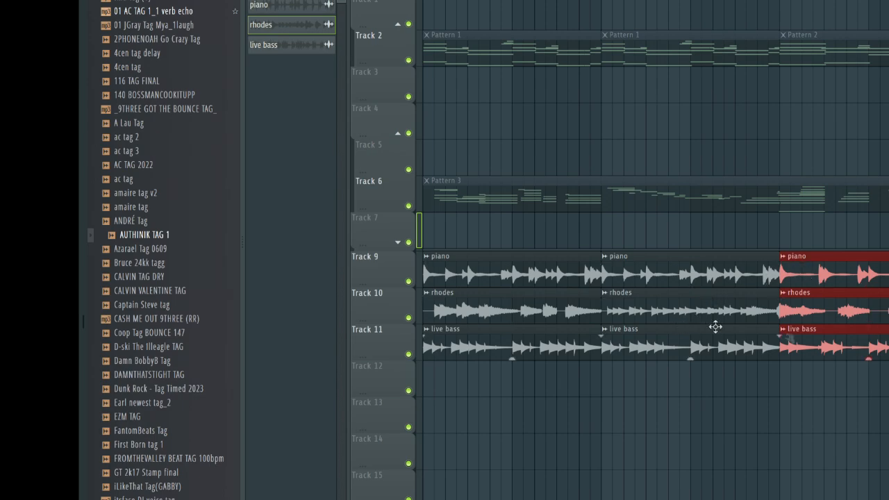
{"action": "left_click_drag", "start_coordinate": [886, 394], "coordinate": [541, 286]}
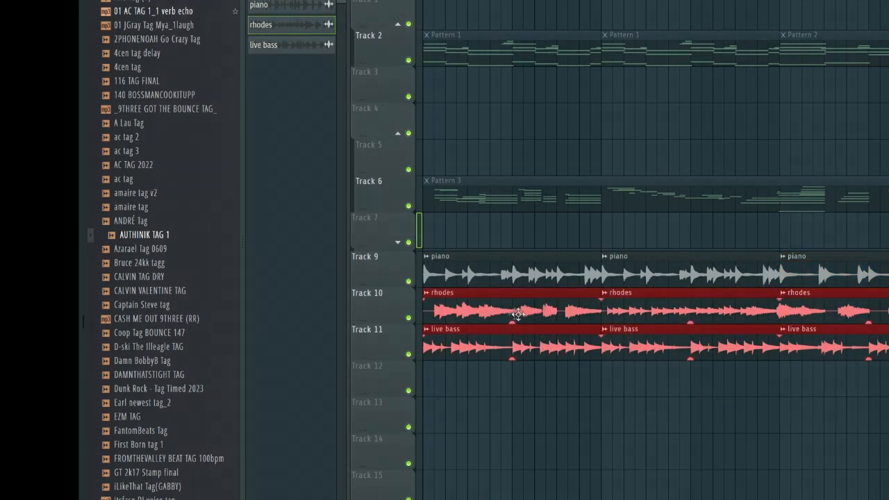
{"action": "left_click", "coordinate": [882, 254], "text": "shift"}
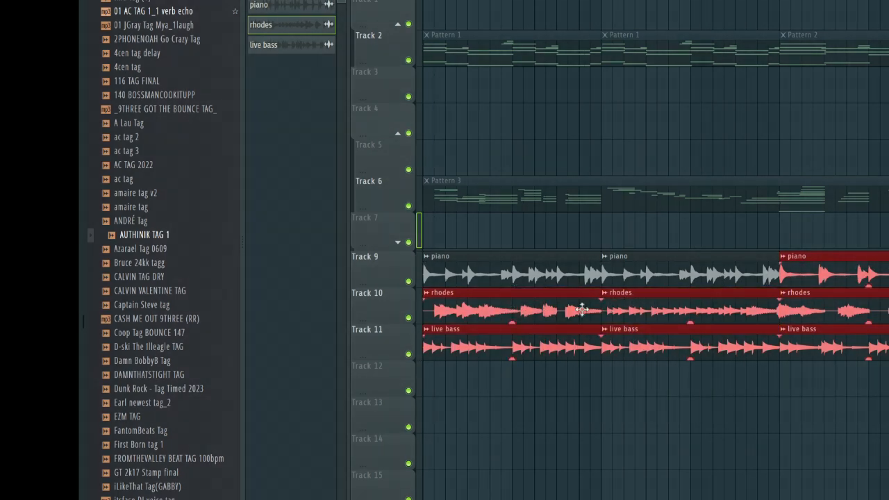
{"action": "left_click_drag", "start_coordinate": [566, 313], "coordinate": [888, 316]}
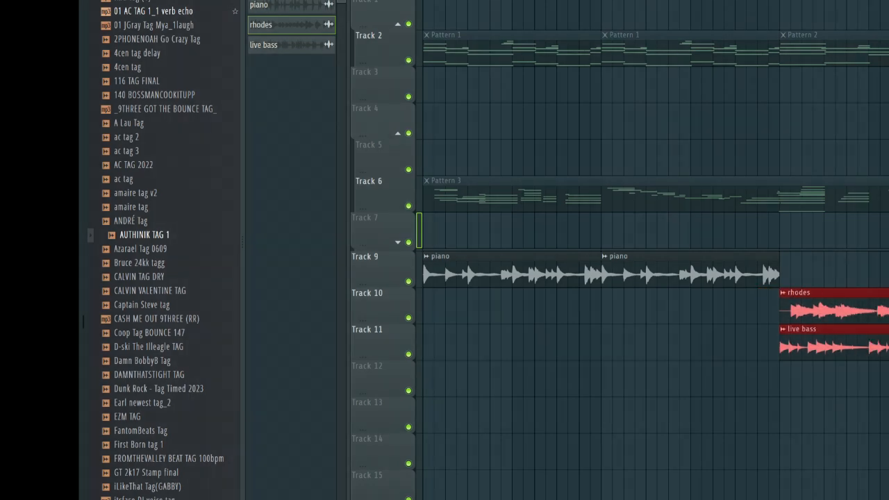
{"action": "key", "text": "space"}
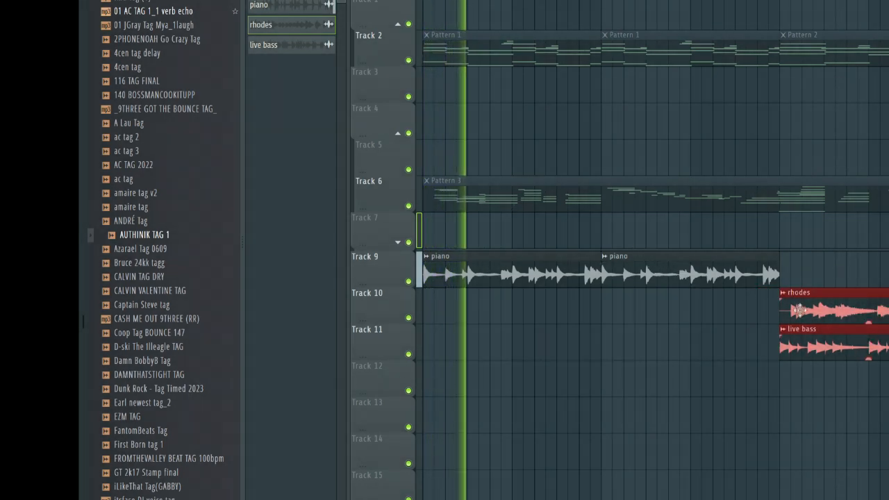
Mute the first rhodes slice and park it at the start of Track 12; return the other rhodes slices and last piano slice to their original positions
{"action": "left_click", "coordinate": [767, 318]}
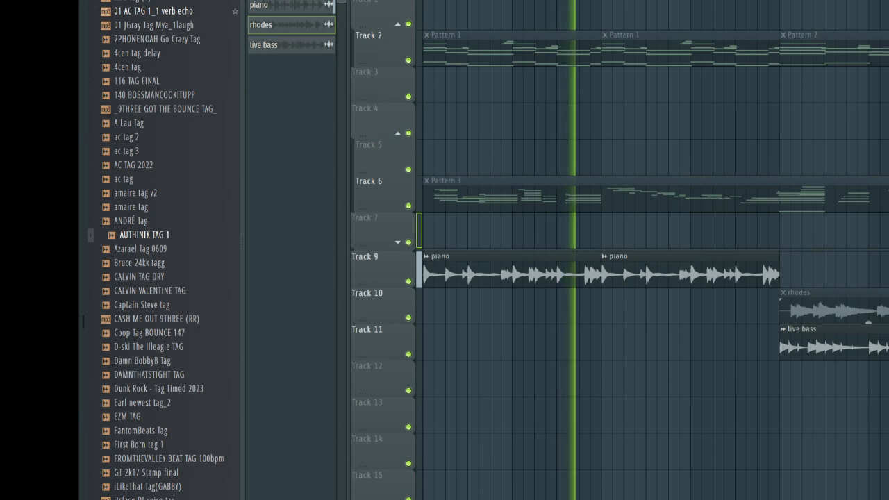
{"action": "left_click_drag", "start_coordinate": [883, 309], "coordinate": [683, 308]}
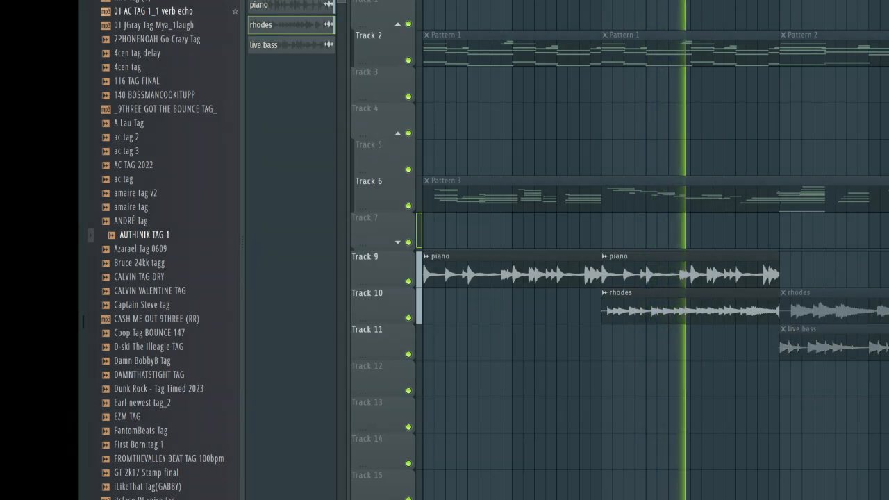
{"action": "left_click_drag", "start_coordinate": [869, 312], "coordinate": [512, 404]}
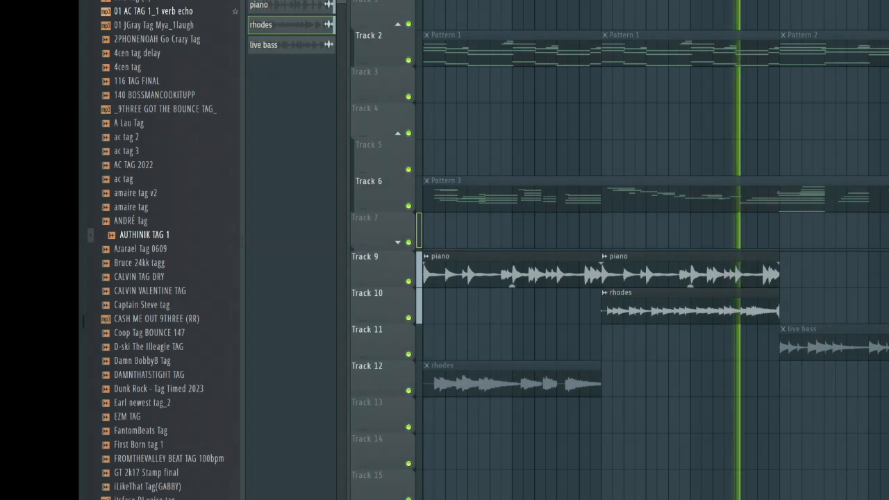
{"action": "left_click_drag", "start_coordinate": [888, 278], "coordinate": [845, 280]}
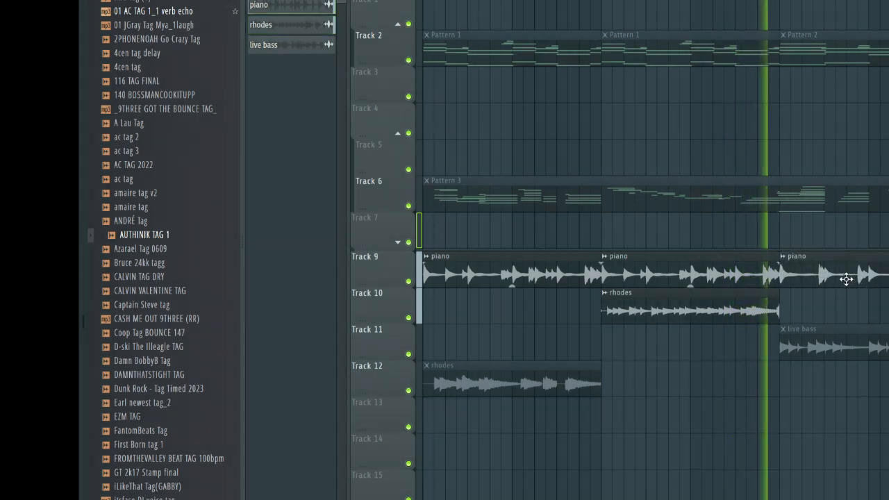
{"action": "left_click", "coordinate": [834, 309]}
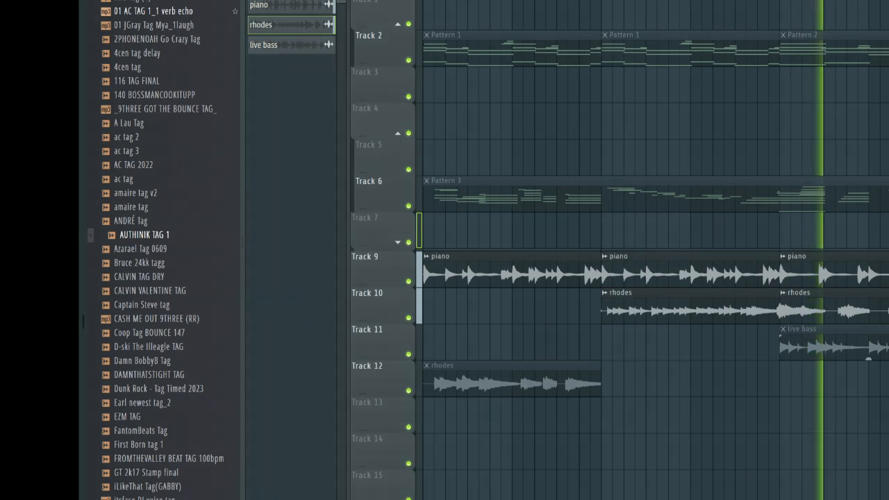
Move the muted first two live bass slices back to the start of Track 11, return the last one to Pattern 2, and play the result
{"action": "left_click", "coordinate": [861, 344], "text": "ctrl"}
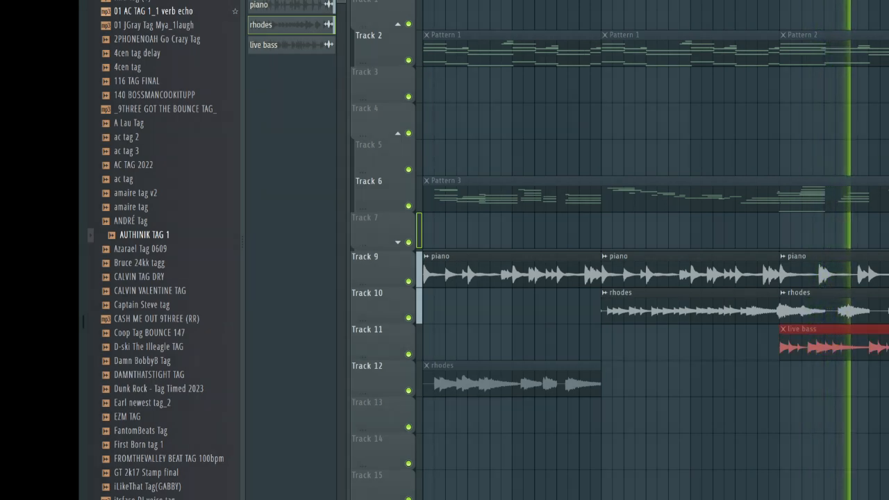
{"action": "left_click_drag", "start_coordinate": [861, 351], "coordinate": [504, 360]}
{"action": "key", "text": "space"}
{"action": "left_click", "coordinate": [884, 337]}
{"action": "left_click_drag", "start_coordinate": [883, 337], "coordinate": [828, 337]}
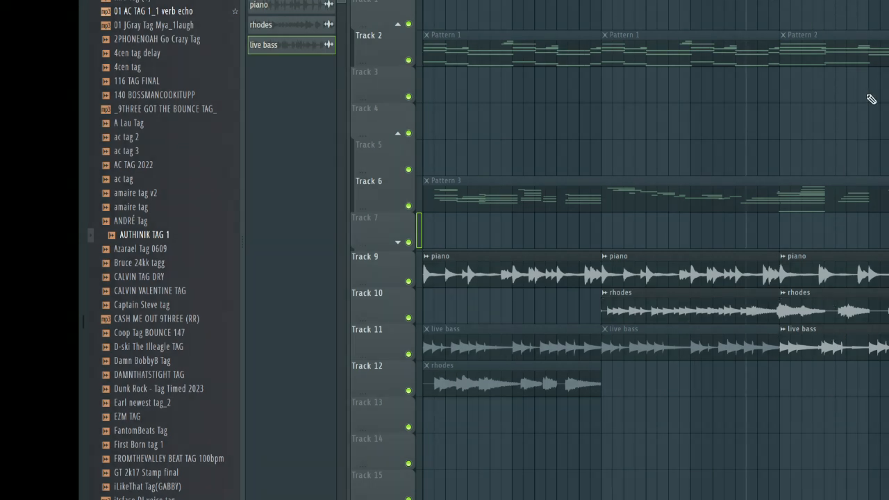
{"action": "key", "text": "space"}
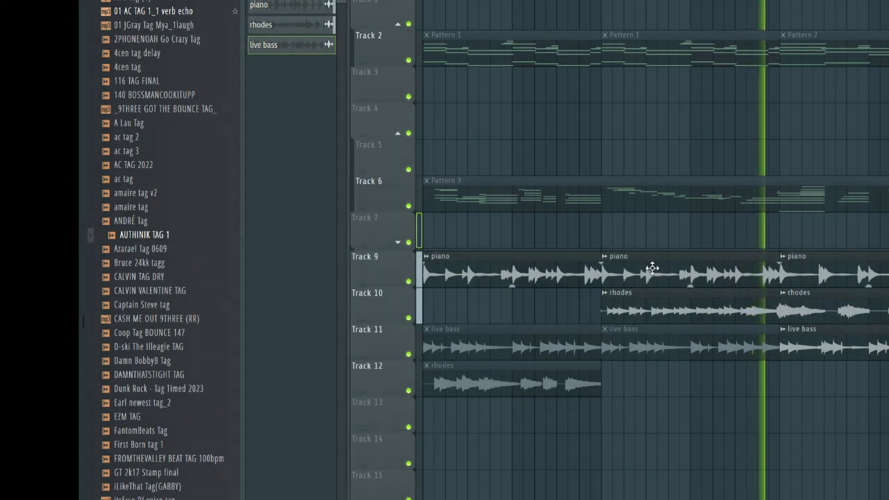
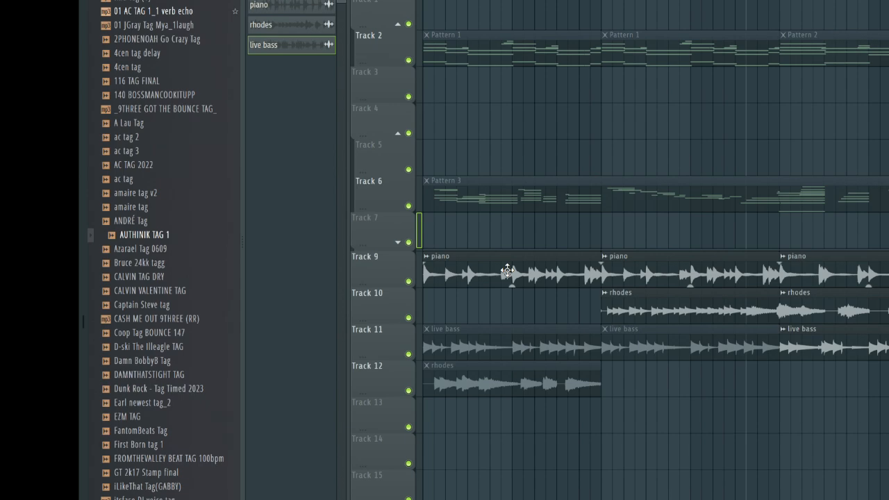
Delete the two muted live bass slices on Track 11 and the muted rhodes slice on Track 12
{"action": "left_click_drag", "start_coordinate": [728, 432], "coordinate": [476, 341]}
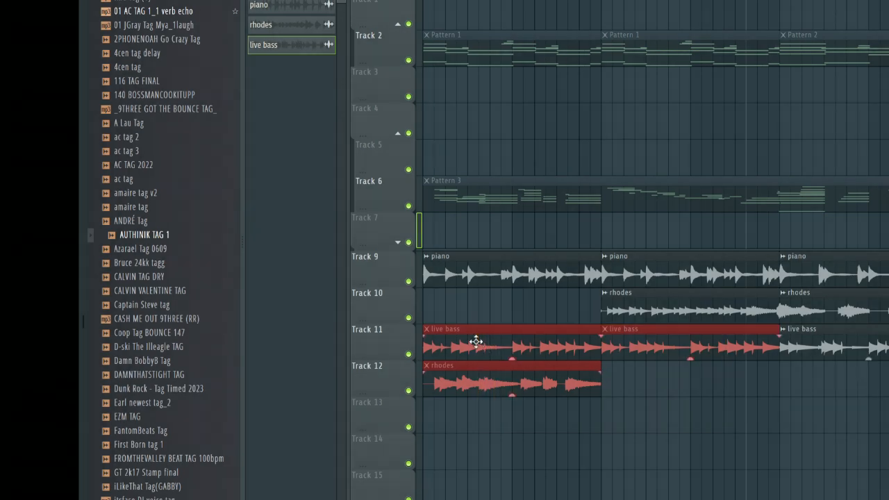
{"action": "key", "text": "Delete"}
{"action": "scroll", "coordinate": [656, 277], "scroll_direction": "right", "scroll_amount": 1}
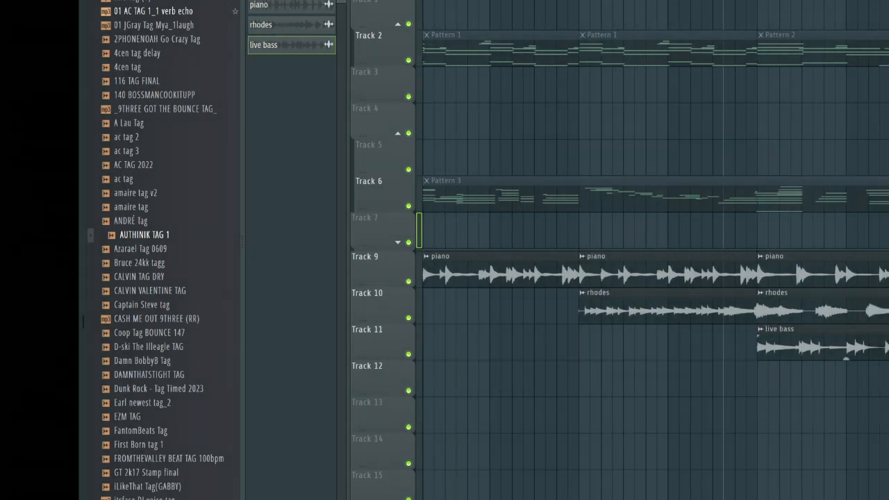
{"action": "scroll", "coordinate": [576, 201], "scroll_direction": "left", "scroll_amount": 1}
Scrub over the first Pattern 1 section and play the piano, rhodes and live bass arrangement from its start
{"action": "left_click", "coordinate": [589, 1]}
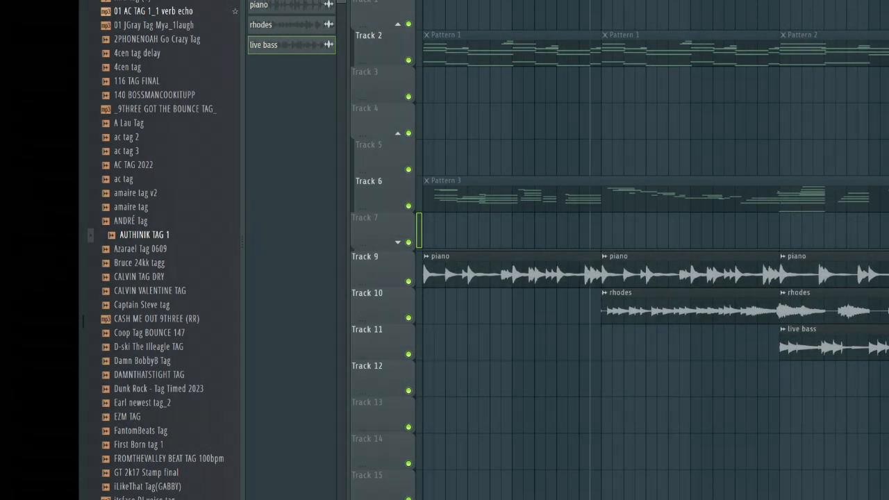
{"action": "left_click_drag", "start_coordinate": [683, 4], "coordinate": [528, 20]}
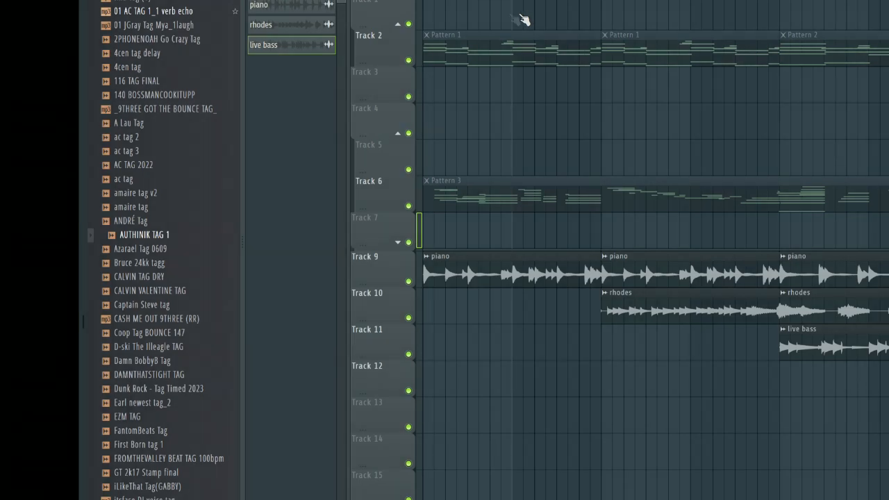
{"action": "left_click_drag", "start_coordinate": [421, 16], "coordinate": [574, 30]}
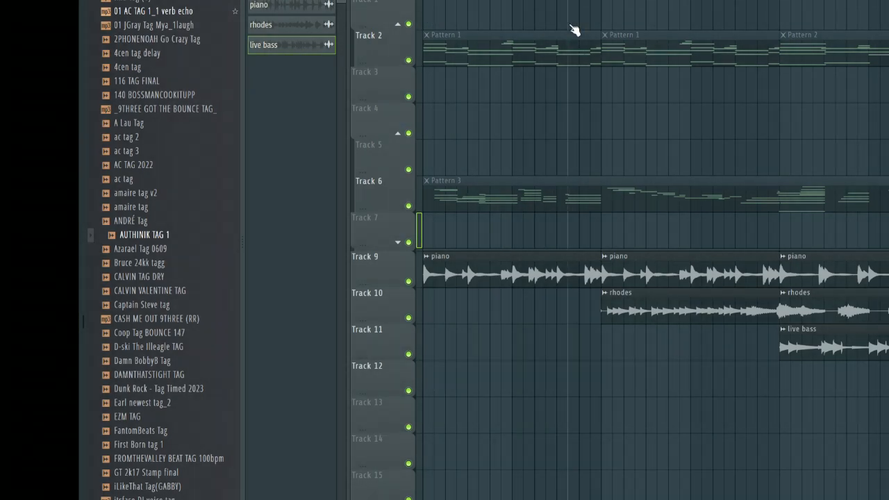
{"action": "left_click_drag", "start_coordinate": [574, 30], "coordinate": [452, 28]}
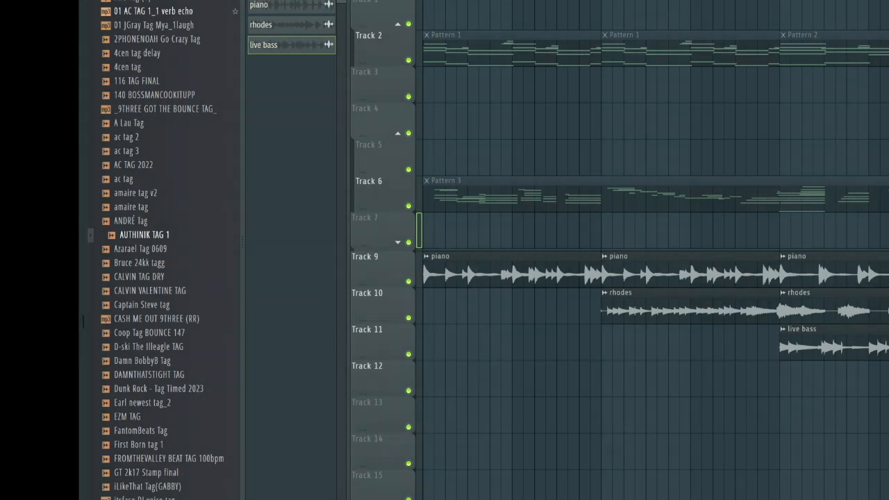
{"action": "scroll", "coordinate": [653, 278], "scroll_direction": "down", "scroll_amount": 3}
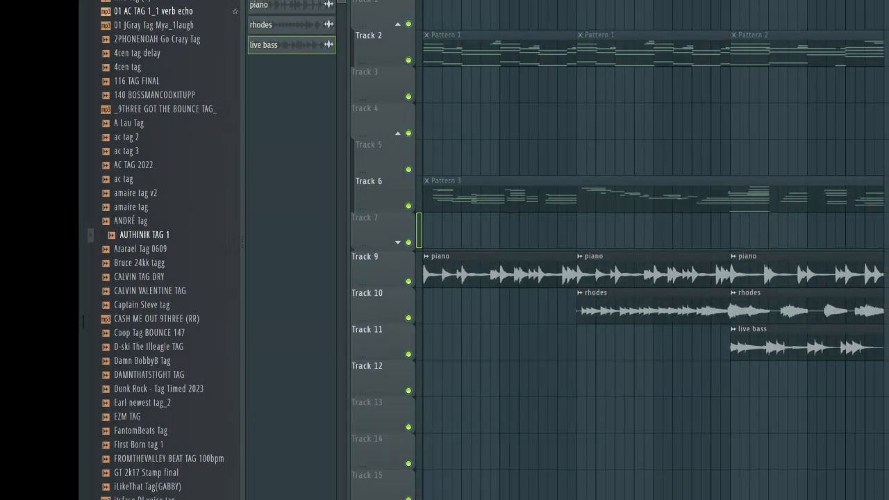
{"action": "scroll", "coordinate": [652, 278], "scroll_direction": "down", "scroll_amount": 2}
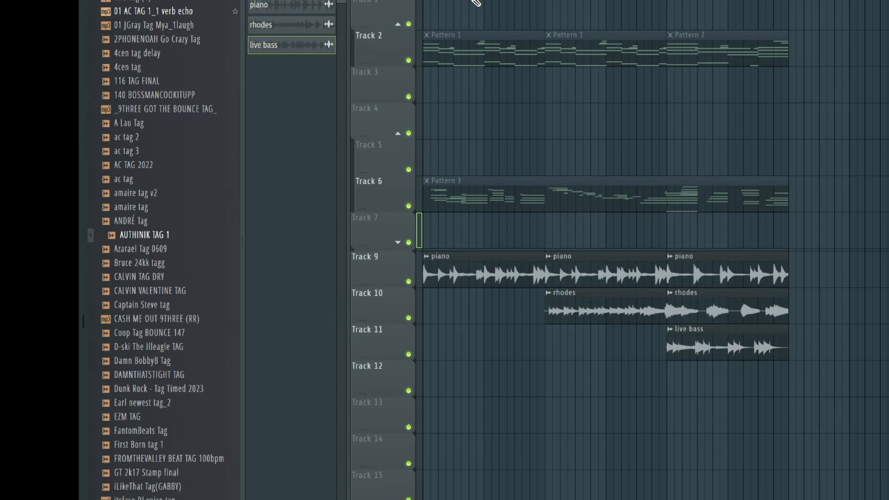
{"action": "key", "text": "space"}
{"action": "key", "text": "space"}
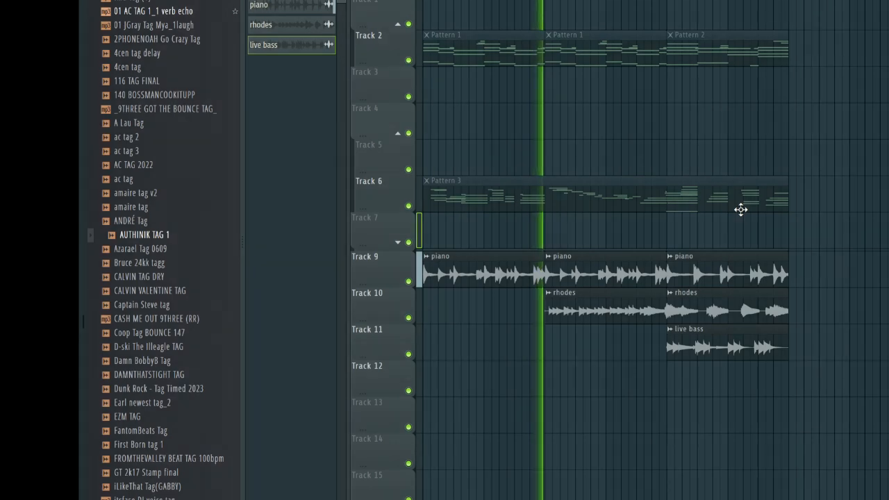
{"action": "key", "text": "space"}
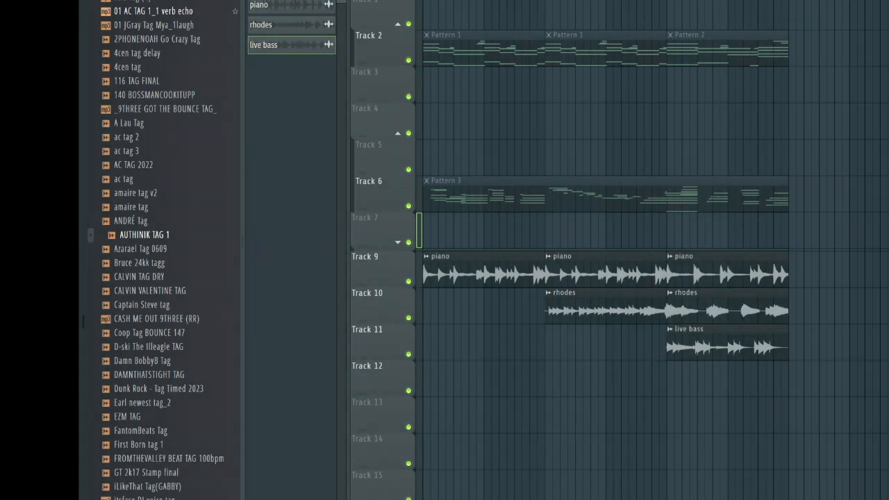
{"action": "key", "text": "space"}
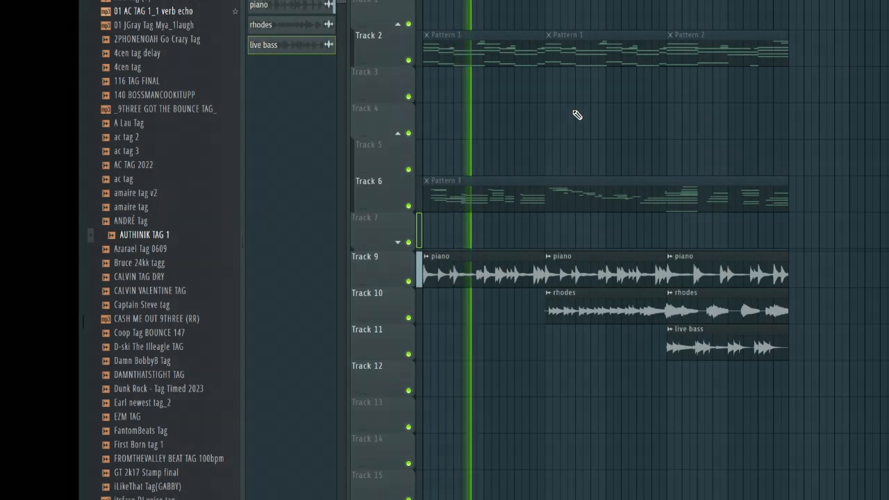
{"action": "key", "text": "space"}
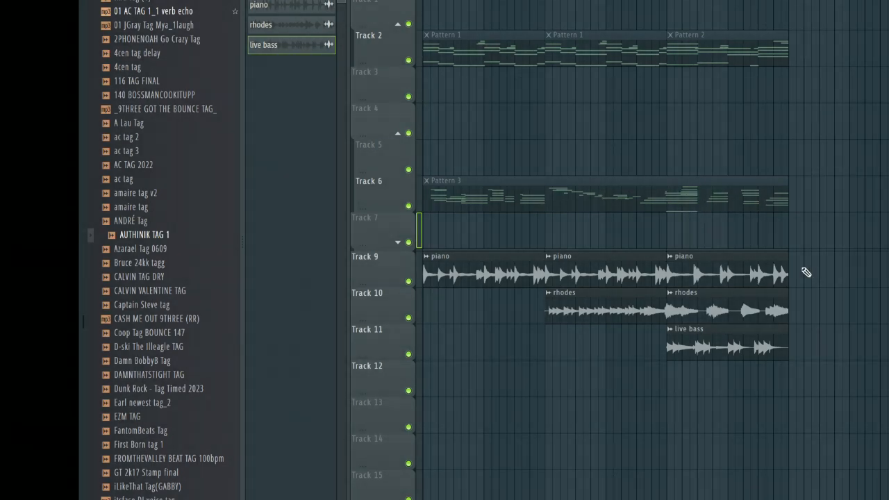
{"action": "left_click_drag", "start_coordinate": [814, 270], "coordinate": [305, 369]}
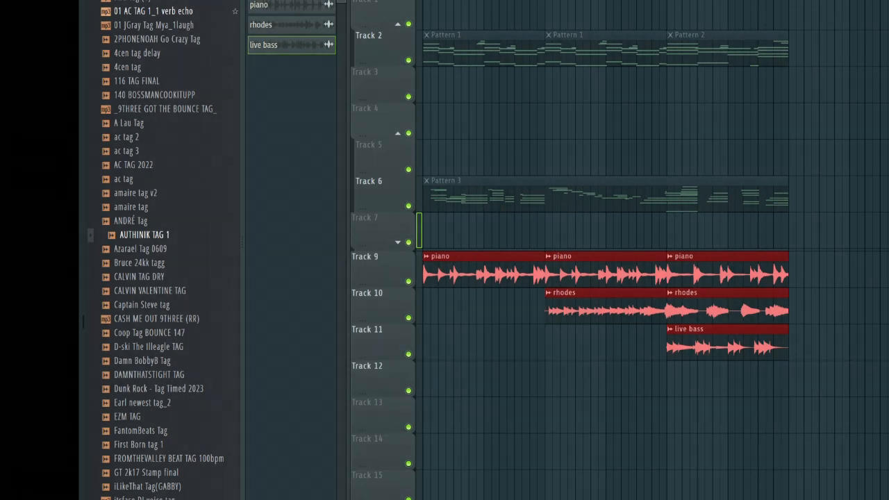
{"action": "key", "text": "space"}
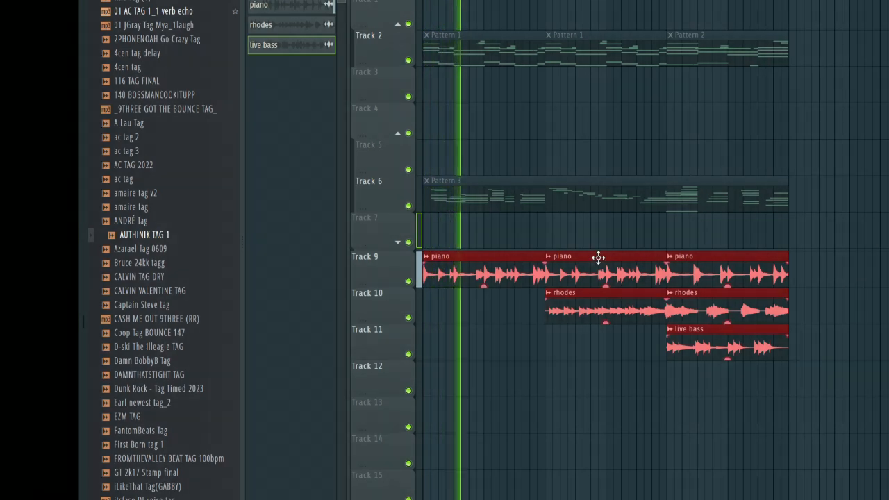
Try shifting the first two piano slices slightly later on Track 9, and undo the move
{"action": "left_click_drag", "start_coordinate": [628, 273], "coordinate": [492, 275]}
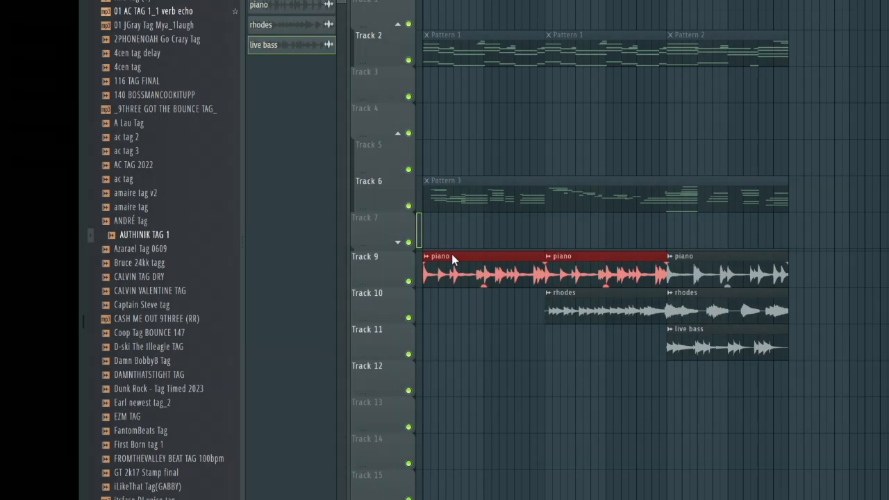
{"action": "left_click_drag", "start_coordinate": [451, 254], "coordinate": [433, 268]}
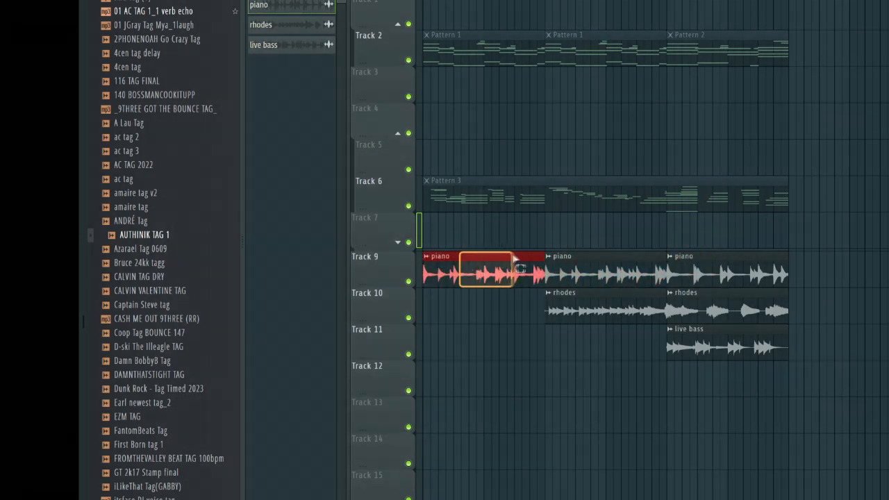
{"action": "left_click_drag", "start_coordinate": [583, 268], "coordinate": [582, 268]}
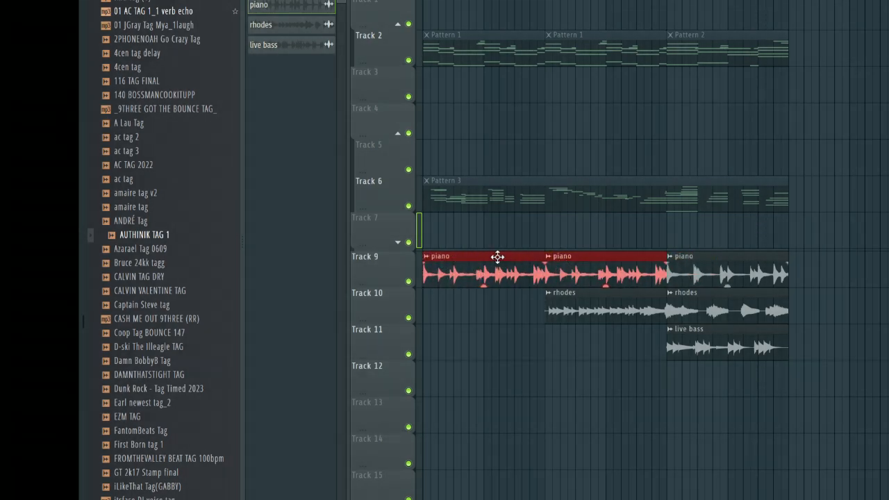
{"action": "mouse_move", "coordinate": [497, 257]}
{"action": "left_mouse_down"}
{"action": "mouse_move", "coordinate": [630, 259]}
{"action": "mouse_move", "coordinate": [508, 264]}
{"action": "left_mouse_up"}
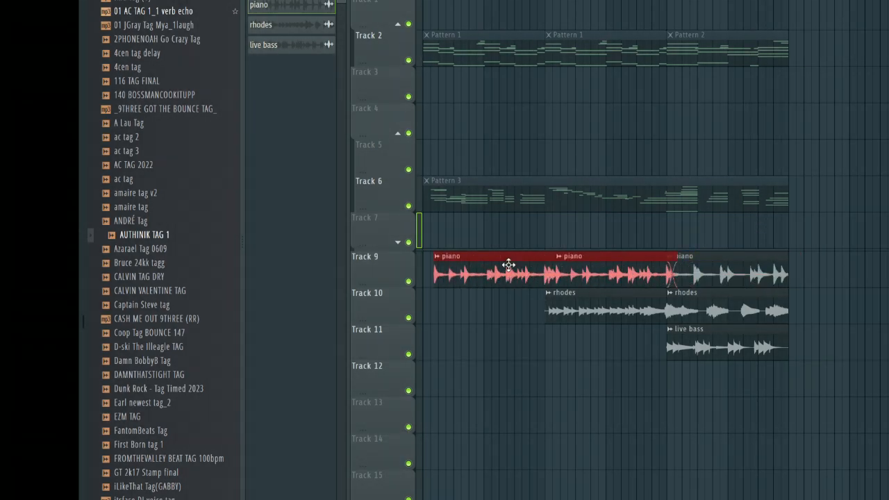
{"action": "right_click", "coordinate": [442, 257]}
{"action": "key", "text": "ctrl+z"}
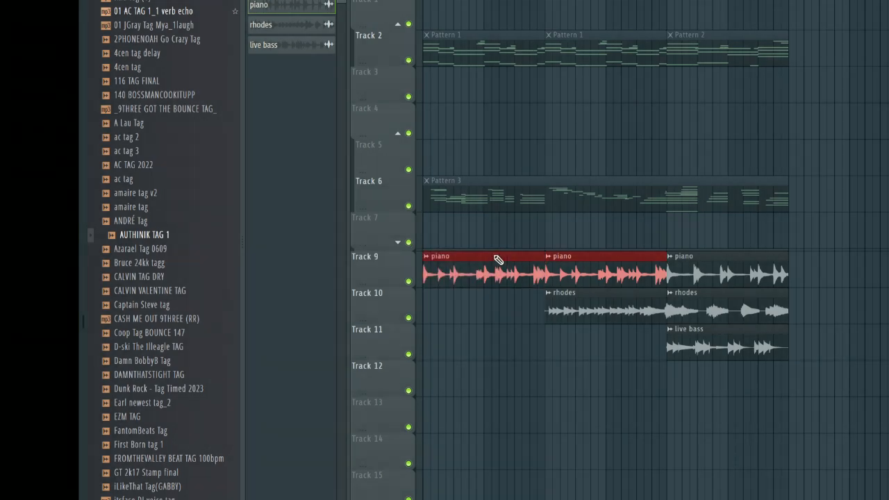
Duplicate the first two piano slices after the last piano slice, and place live bass and rhodes slices there on Tracks 11 and 12
{"action": "key", "text": "ctrl+b"}
{"action": "left_click_drag", "start_coordinate": [767, 263], "coordinate": [883, 263]}
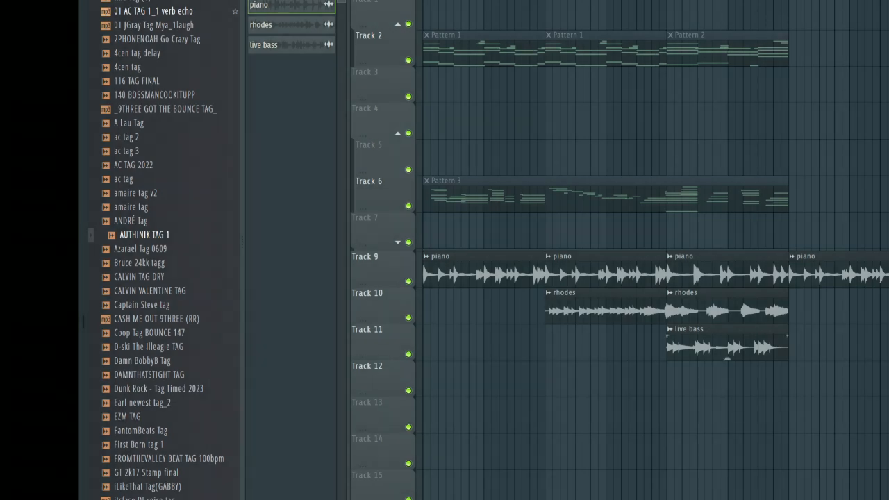
{"action": "left_click_drag", "start_coordinate": [714, 329], "coordinate": [836, 330]}
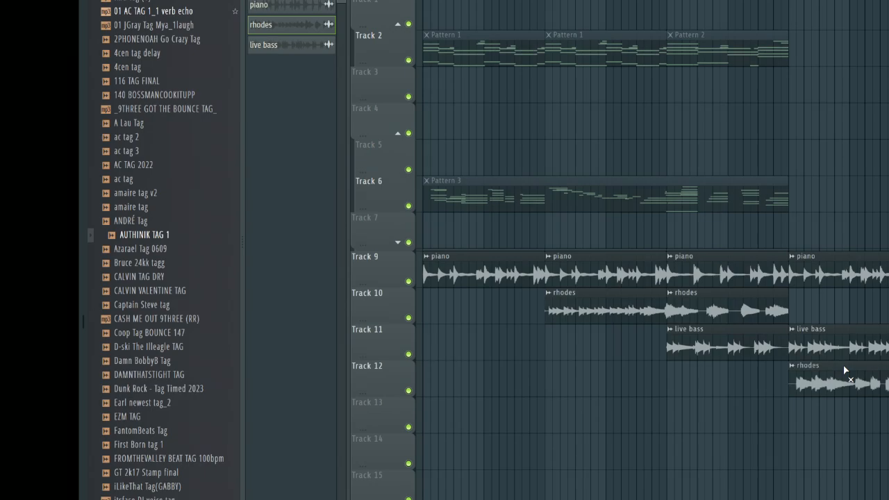
Play back the extended arrangement with the live bass and rhodes slices on Tracks 11 and 12
{"action": "left_click", "coordinate": [859, 385]}
{"action": "left_click", "coordinate": [674, 133], "text": "ctrl"}
{"action": "key", "text": "space"}
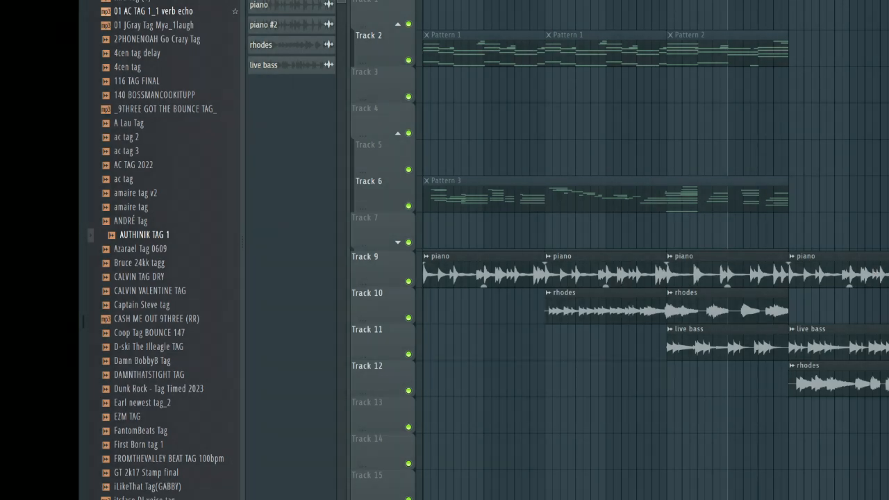
Examine the piano #2 channel's sample and miscellaneous settings, and the parametric EQ on the piano mixer track
{"action": "double_click", "coordinate": [886, 275]}
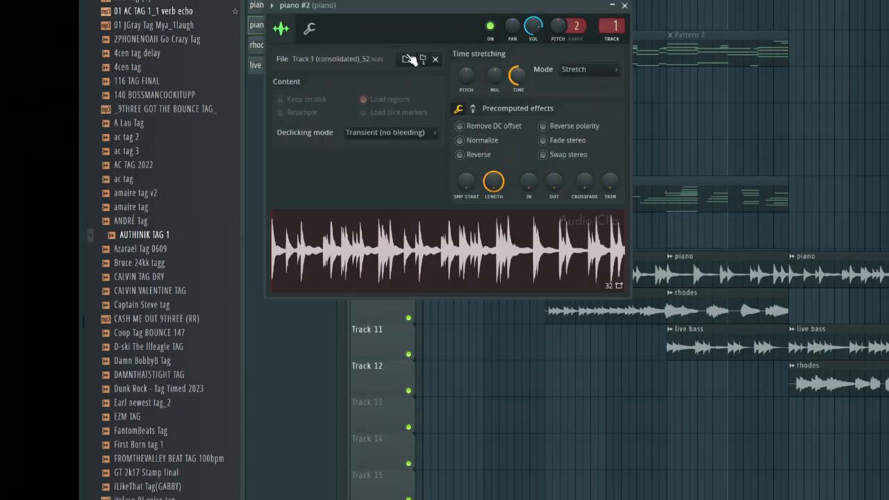
{"action": "left_click", "coordinate": [310, 30]}
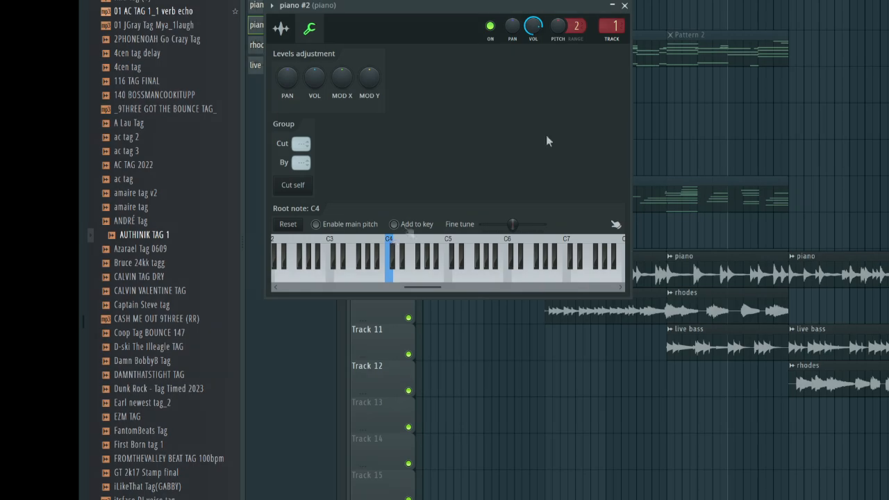
{"action": "key", "text": "Escape"}
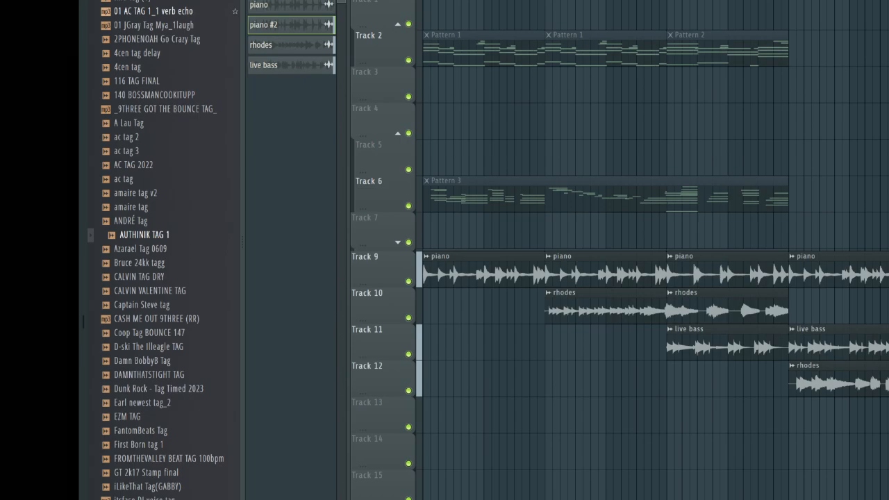
{"action": "key", "text": "F9"}
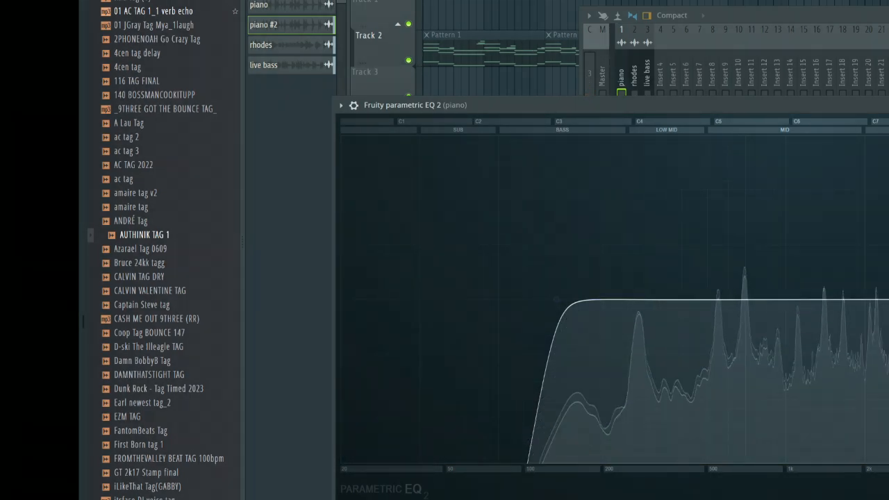
{"action": "key", "text": "F5"}
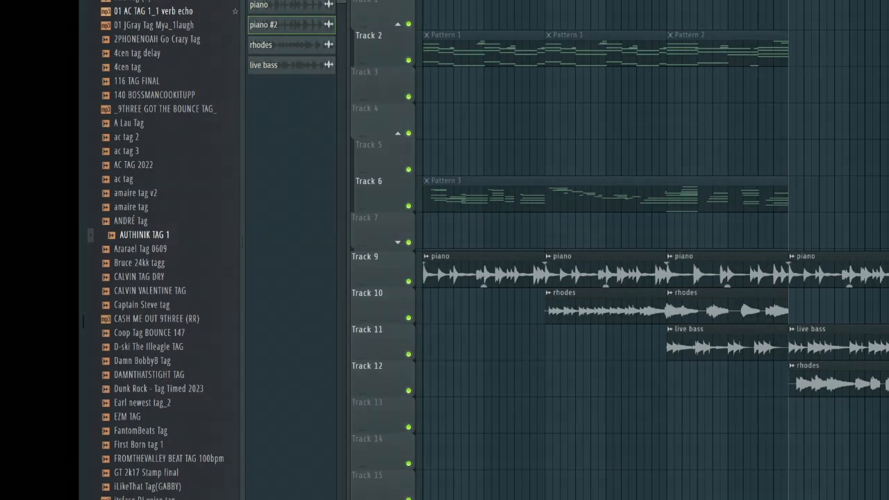
Try the pitch control on piano #2, and try C3 as its root note with the key zone reset
{"action": "double_click", "coordinate": [292, 25]}
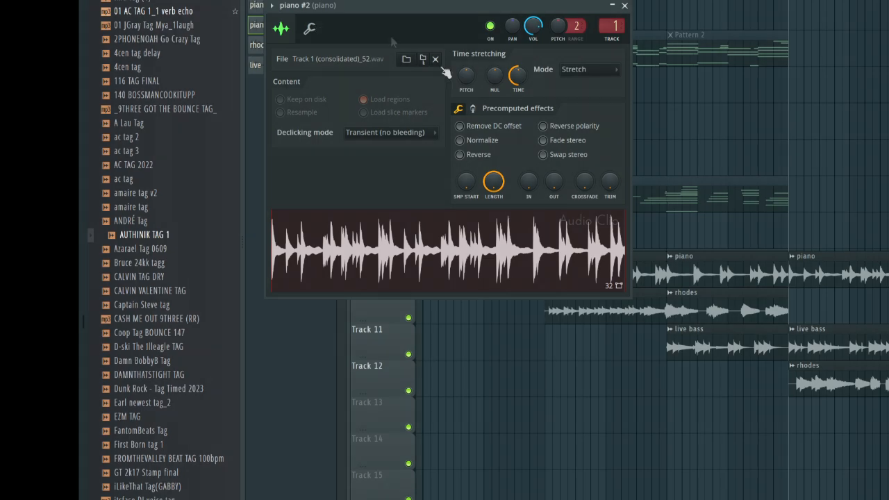
{"action": "left_click_drag", "start_coordinate": [469, 74], "coordinate": [469, 67]}
{"action": "left_click_drag", "start_coordinate": [469, 67], "coordinate": [469, 70]}
{"action": "left_click", "coordinate": [309, 28]}
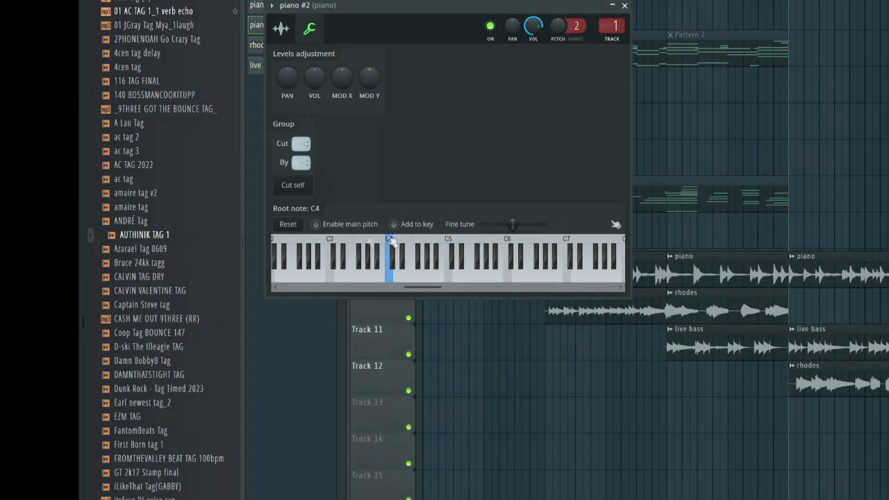
{"action": "left_click", "coordinate": [331, 241]}
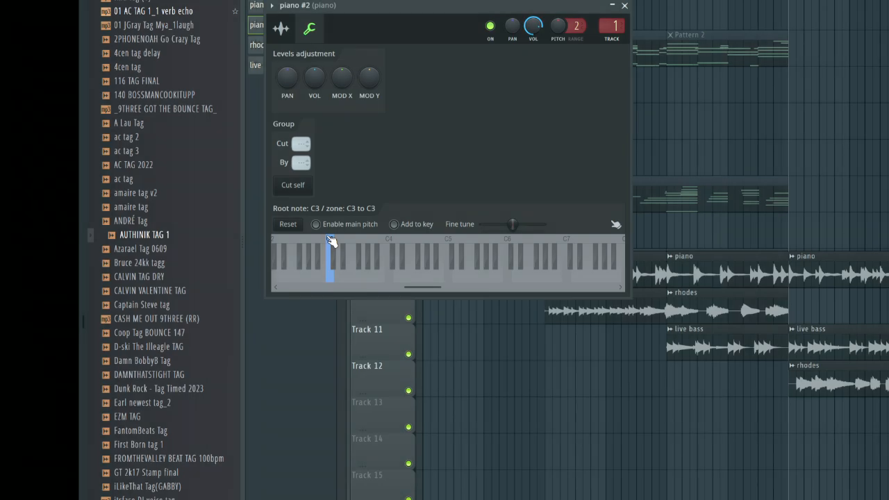
{"action": "left_click", "coordinate": [289, 225]}
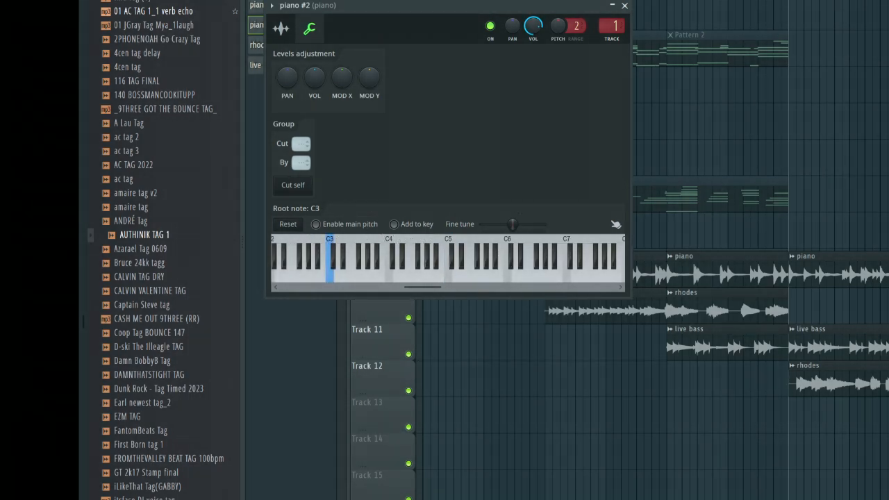
{"action": "key", "text": "Escape"}
{"action": "double_click", "coordinate": [292, 25]}
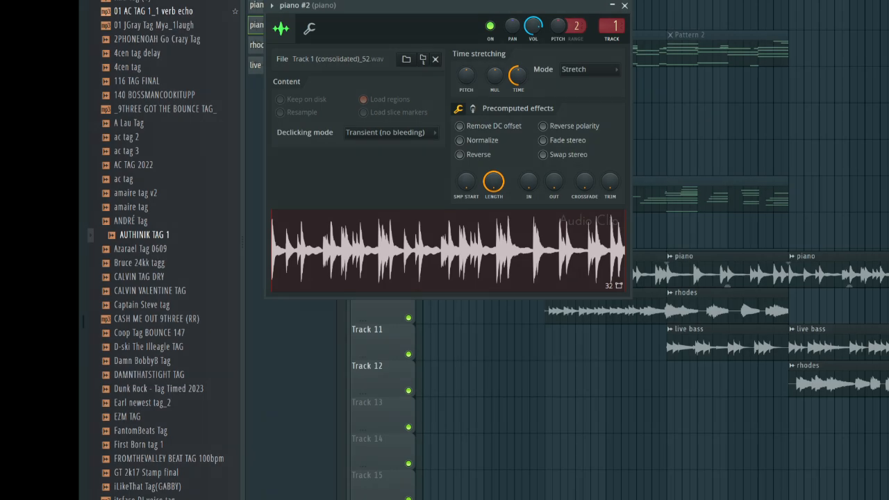
{"action": "left_click", "coordinate": [310, 28]}
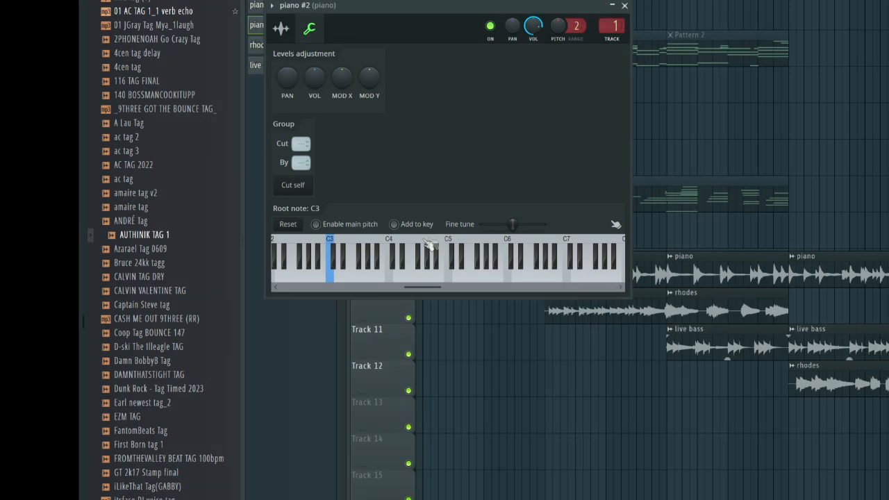
{"action": "left_click", "coordinate": [624, 6]}
Solo Track 9 and raise piano #2's root note to C8 during playback
{"action": "right_click", "coordinate": [410, 282]}
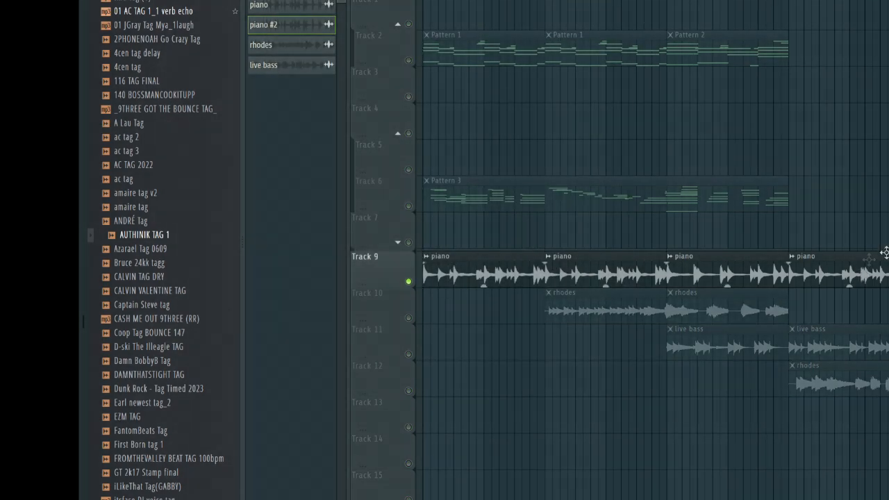
{"action": "double_click", "coordinate": [480, 271]}
{"action": "left_click", "coordinate": [310, 30]}
{"action": "key", "text": "space"}
{"action": "right_click", "coordinate": [511, 245]}
{"action": "right_click", "coordinate": [570, 242]}
{"action": "scroll", "coordinate": [571, 243], "scroll_direction": "down", "scroll_amount": 6}
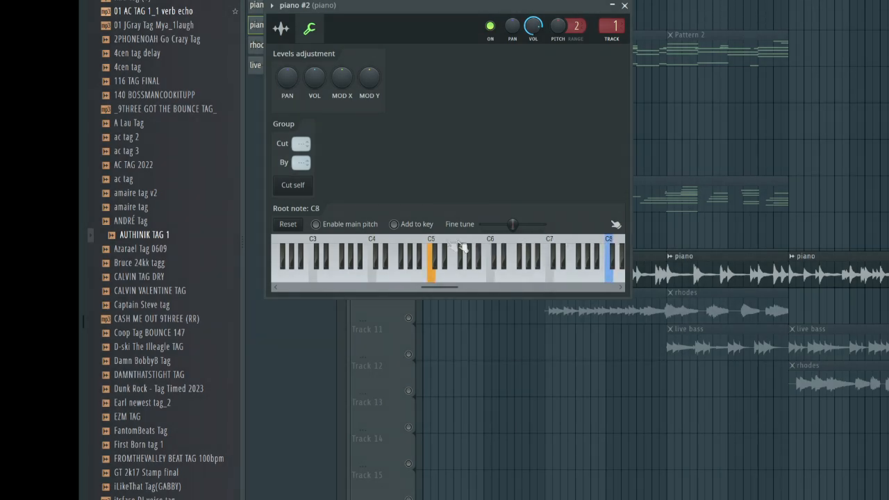
{"action": "left_click", "coordinate": [624, 7]}
Check the root note of the original piano channel through the first piano slice
{"action": "double_click", "coordinate": [490, 266]}
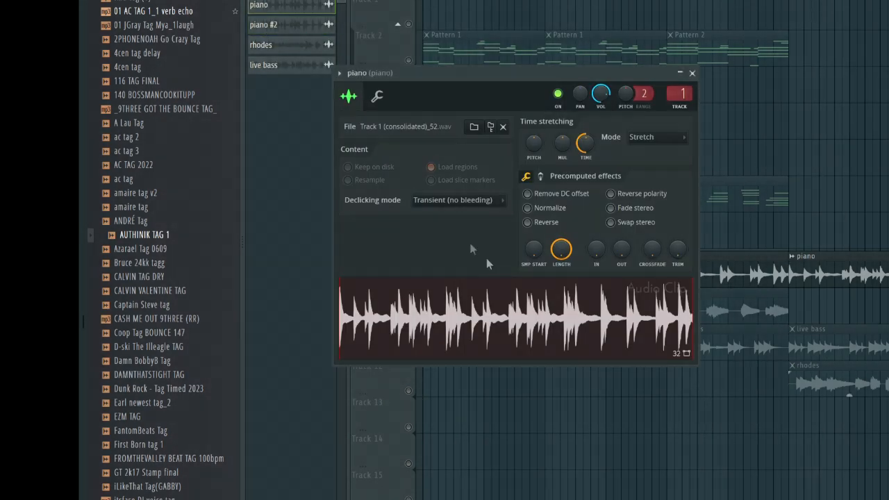
{"action": "left_click", "coordinate": [378, 98]}
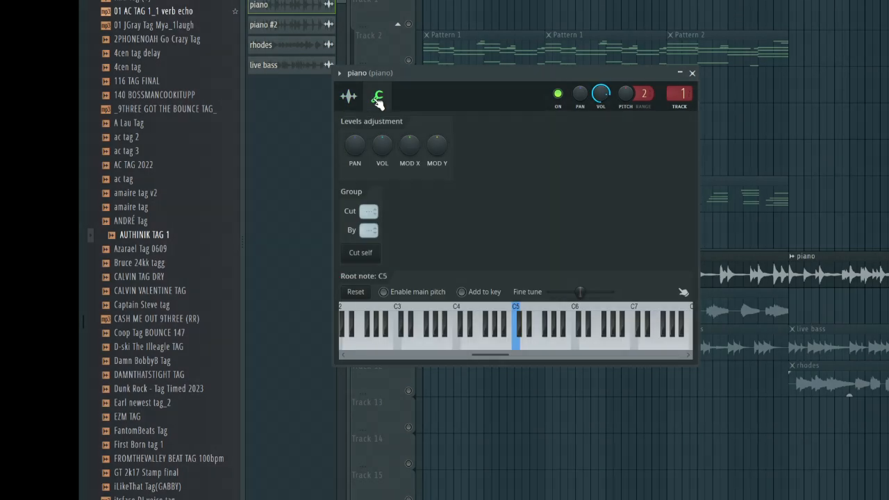
{"action": "left_click", "coordinate": [693, 73]}
Make the first piano slice on Track 9 unique, and replace the second piano slice with a copy of it
{"action": "right_click", "coordinate": [426, 261]}
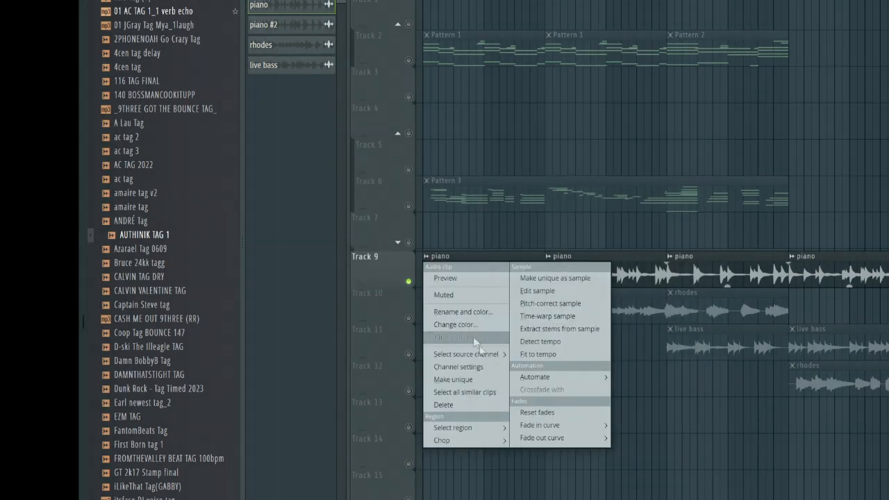
{"action": "left_click", "coordinate": [490, 380]}
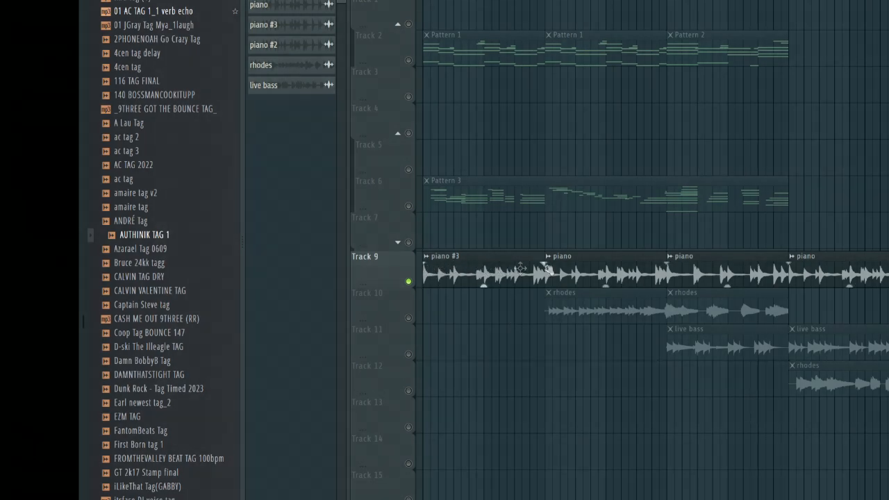
{"action": "right_click", "coordinate": [573, 271]}
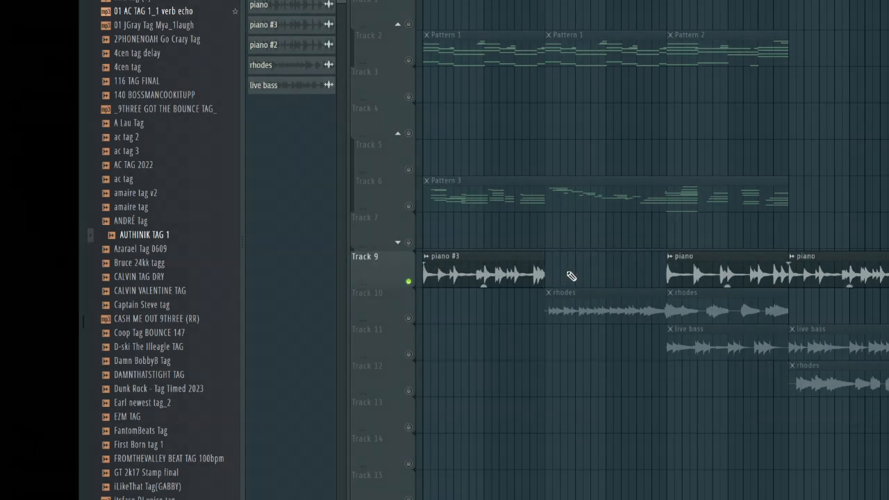
{"action": "left_click_drag", "start_coordinate": [566, 271], "coordinate": [490, 269]}
{"action": "key", "text": "ctrl+b"}
Set the root note of piano #3 to C6, and unsolo Track 9 after playing it back
{"action": "double_click", "coordinate": [471, 262]}
{"action": "left_click", "coordinate": [326, 45]}
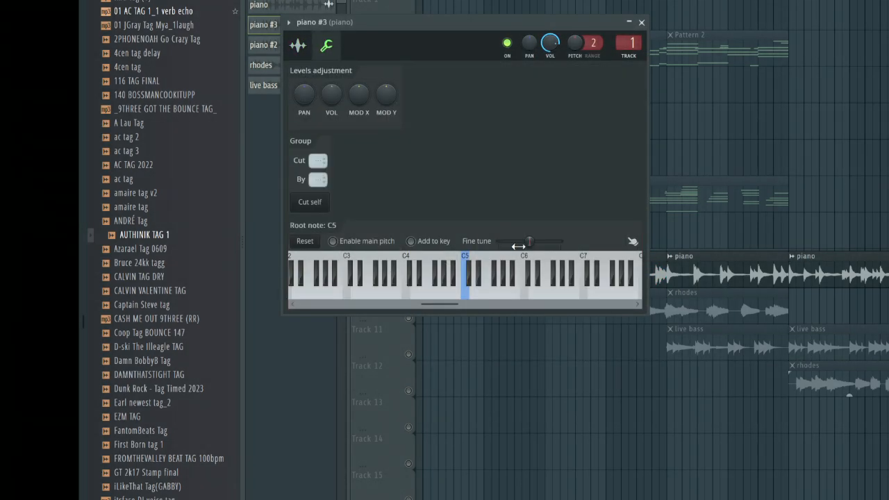
{"action": "right_click", "coordinate": [528, 261]}
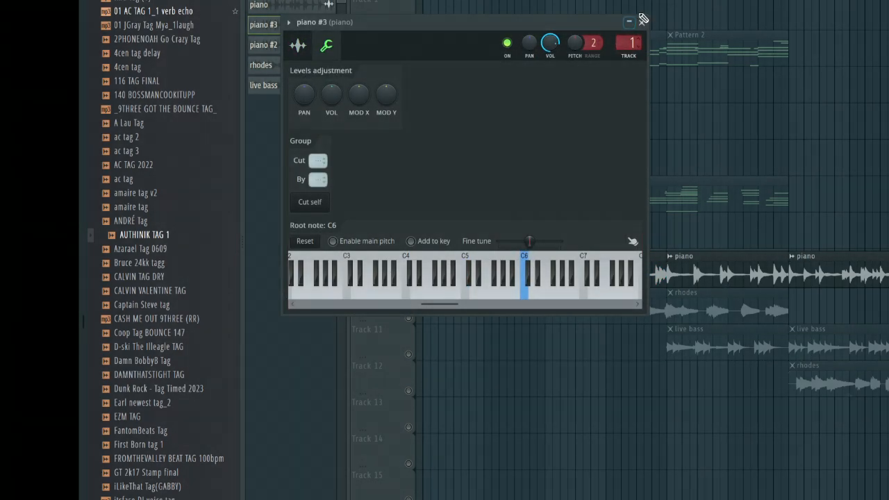
{"action": "left_click", "coordinate": [642, 21]}
{"action": "key", "text": "space"}
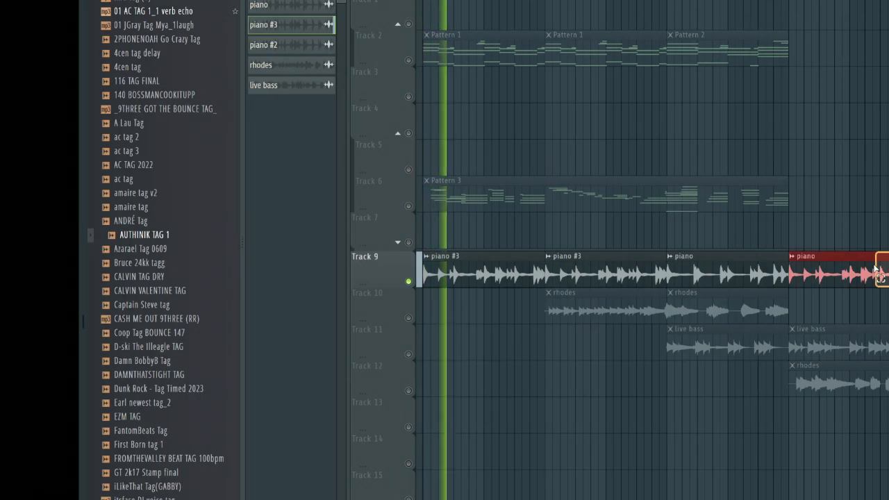
{"action": "right_click", "coordinate": [409, 281]}
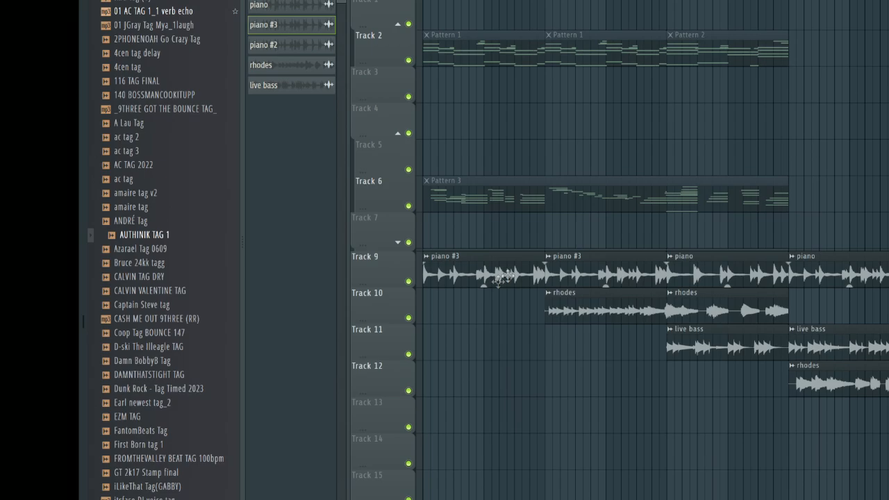
Try rendering the selected piano, rhodes and live bass slices on Tracks 9 to 12 to a WAV file
{"action": "left_click_drag", "start_coordinate": [489, 276], "coordinate": [622, 313]}
{"action": "left_click_drag", "start_coordinate": [705, 382], "coordinate": [765, 288]}
{"action": "left_click_drag", "start_coordinate": [886, 253], "coordinate": [833, 393]}
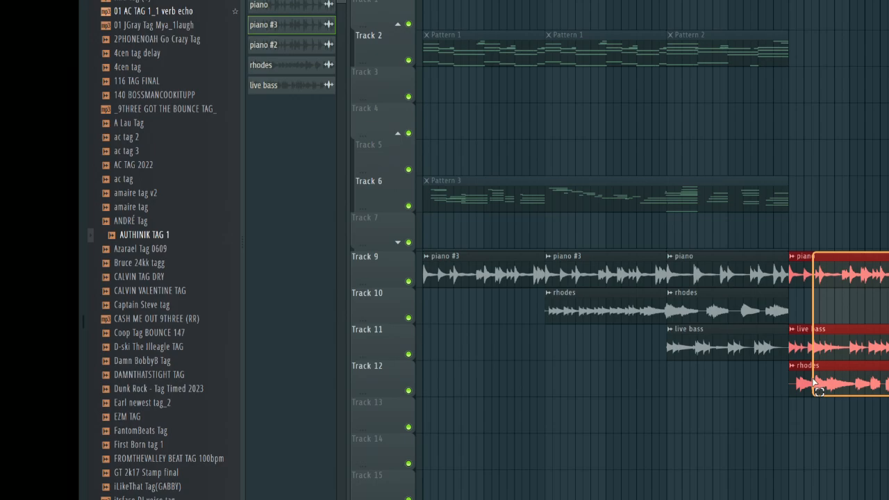
{"action": "left_click_drag", "start_coordinate": [888, 326], "coordinate": [833, 396]}
{"action": "left_click_drag", "start_coordinate": [724, 326], "coordinate": [424, 257]}
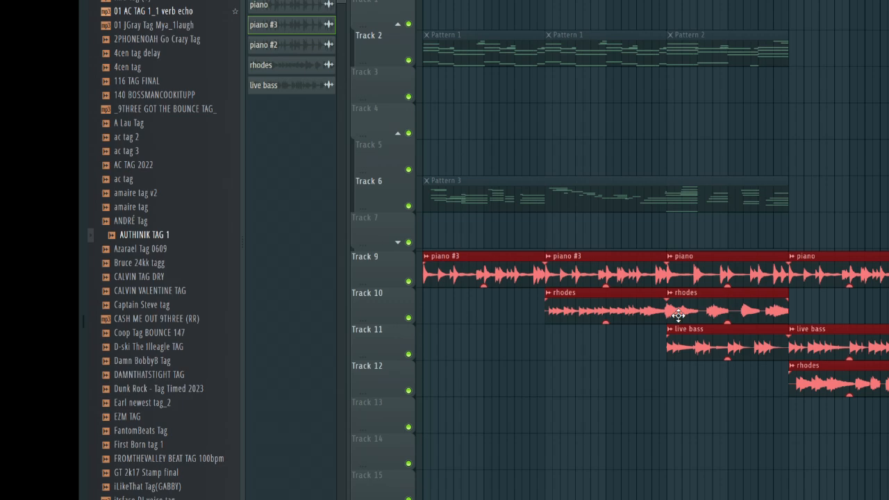
{"action": "key", "text": "alt+u"}
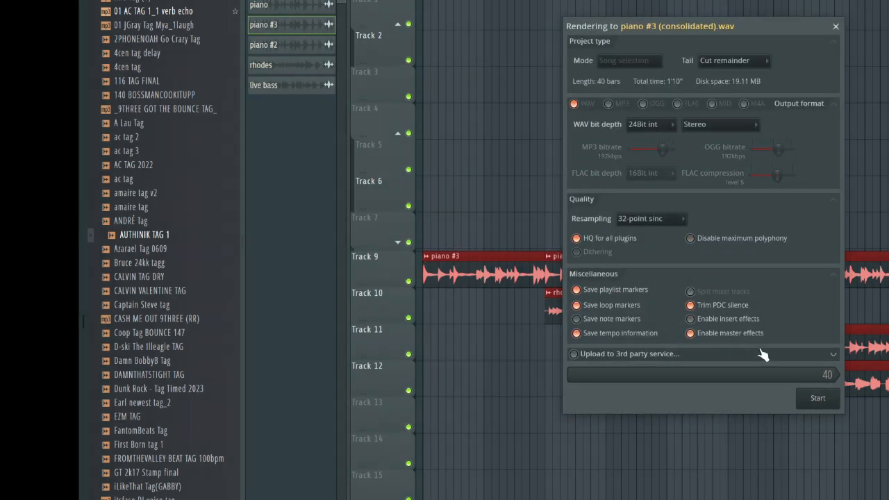
{"action": "left_click", "coordinate": [818, 400]}
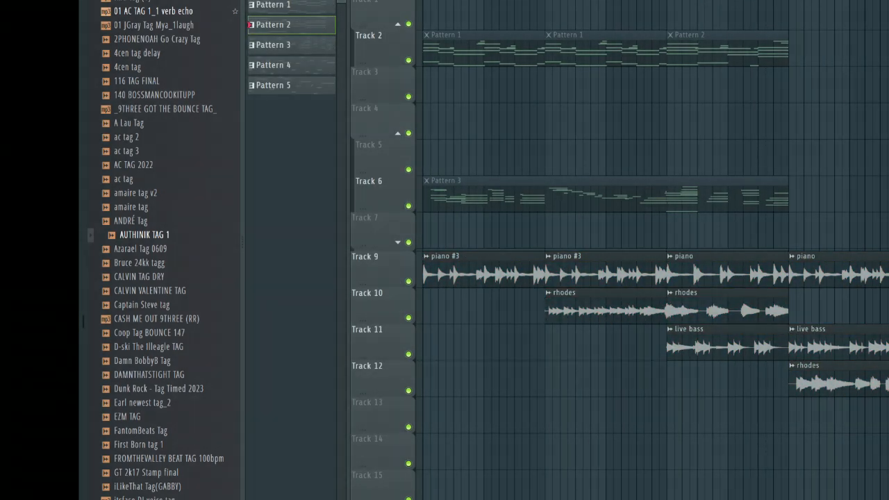
Consolidate all piano, rhodes and live bass slices on Tracks 9 to 12 into one 24Bit int stereo WAV clip
{"action": "left_click_drag", "start_coordinate": [885, 431], "coordinate": [431, 284]}
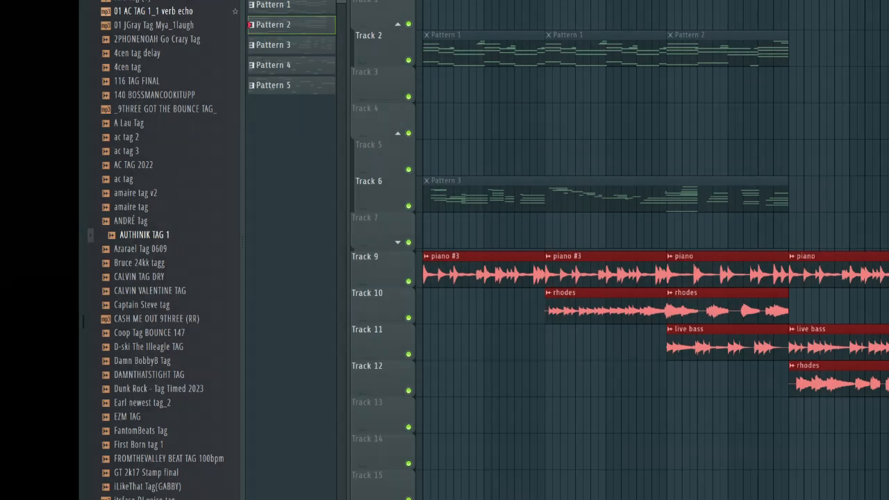
{"action": "key", "text": "ctrl+alt+c"}
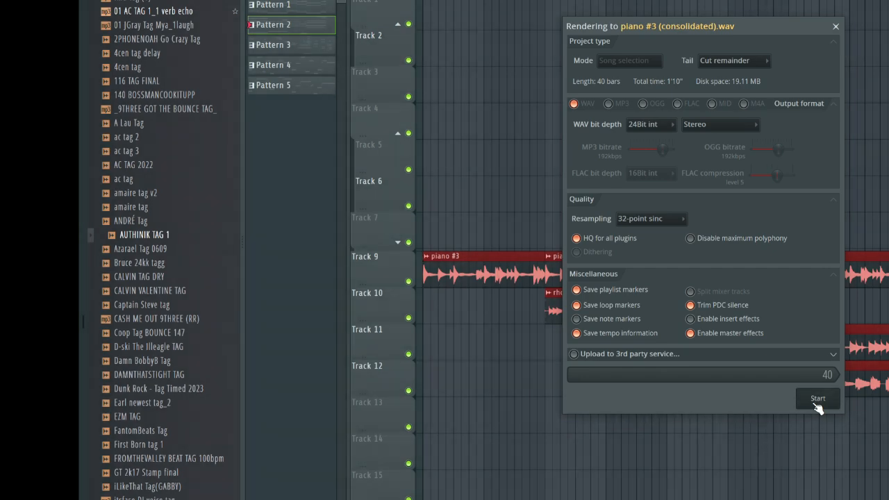
{"action": "left_click", "coordinate": [819, 406]}
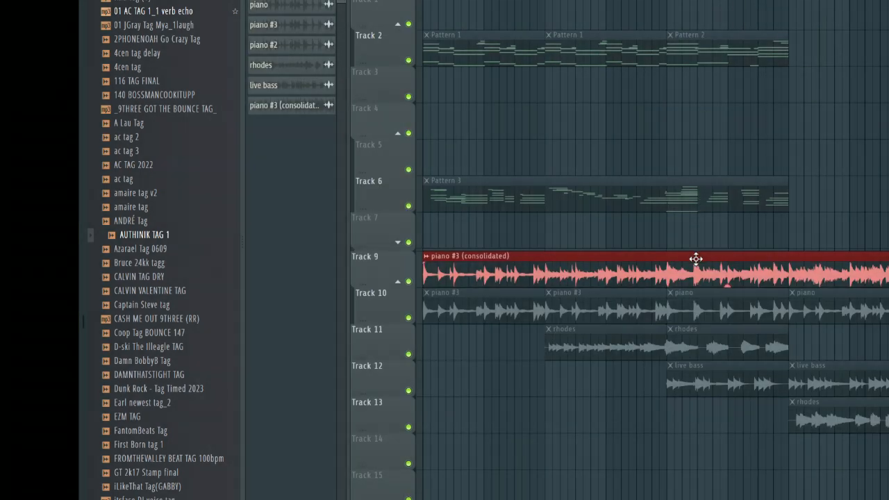
Set the consolidated clip's time stretching mode to Stretch and route its channel to mixer track 5
{"action": "double_click", "coordinate": [695, 270]}
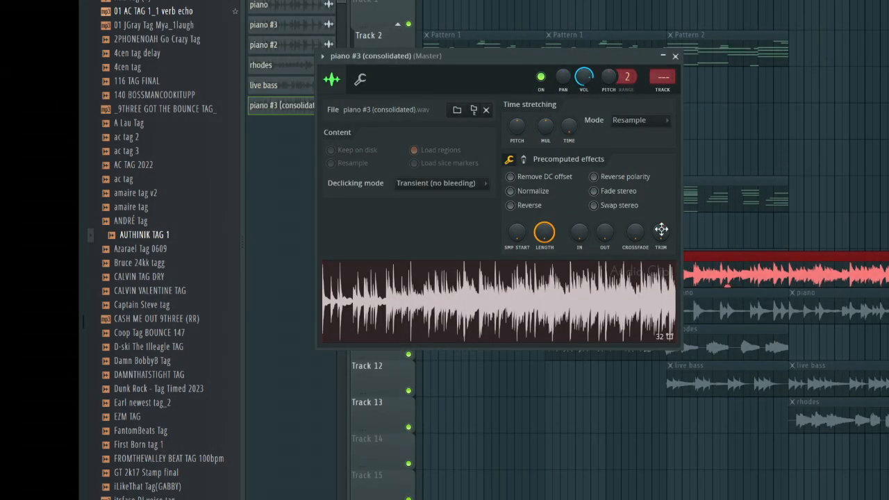
{"action": "left_click", "coordinate": [637, 123]}
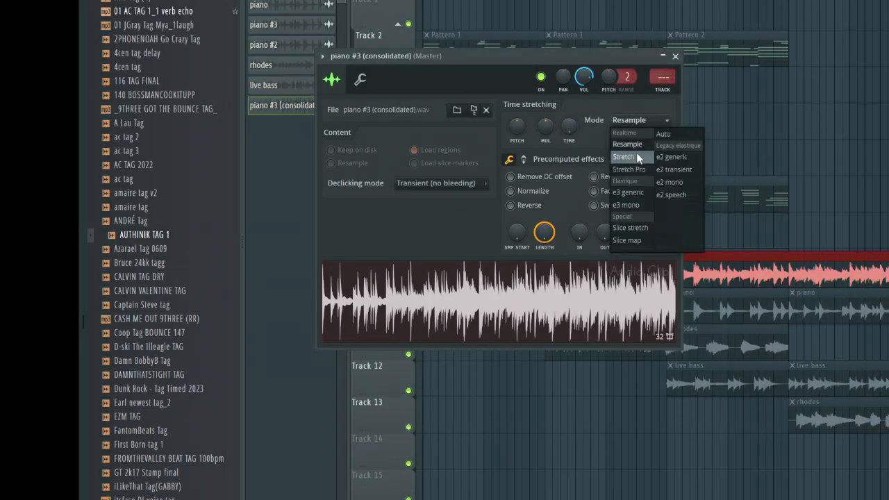
{"action": "left_click", "coordinate": [637, 155]}
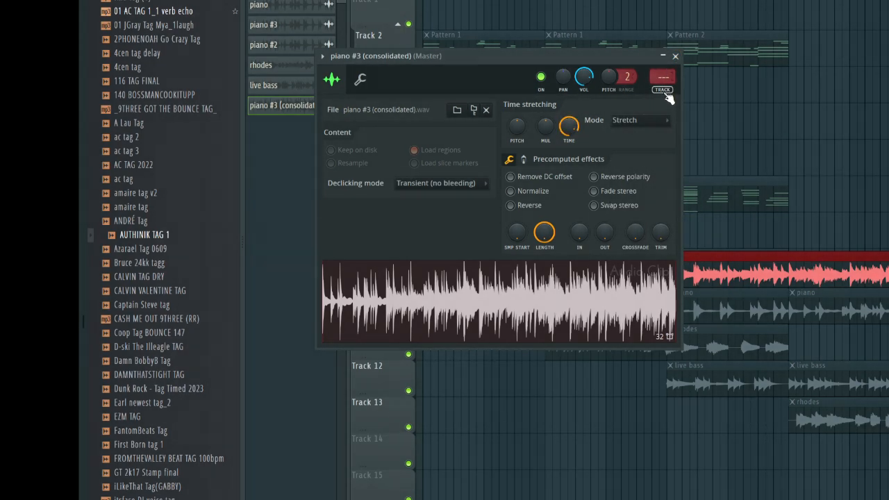
{"action": "left_click", "coordinate": [664, 90]}
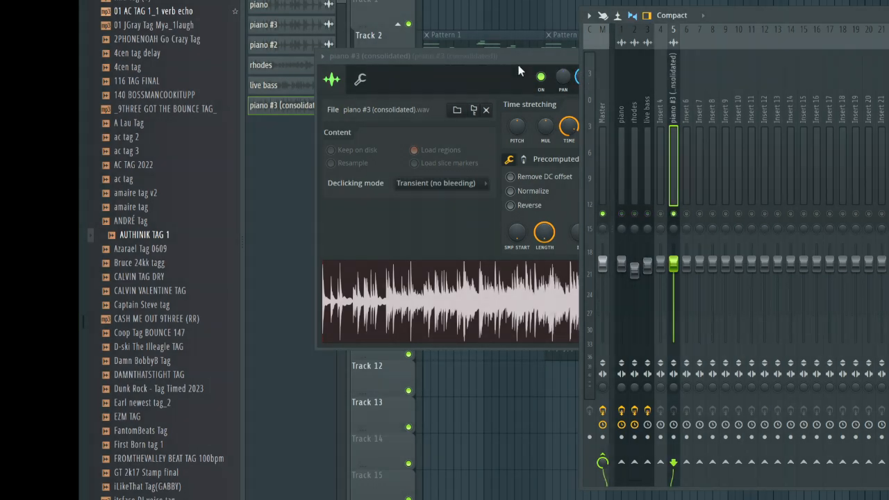
{"action": "left_click", "coordinate": [508, 54]}
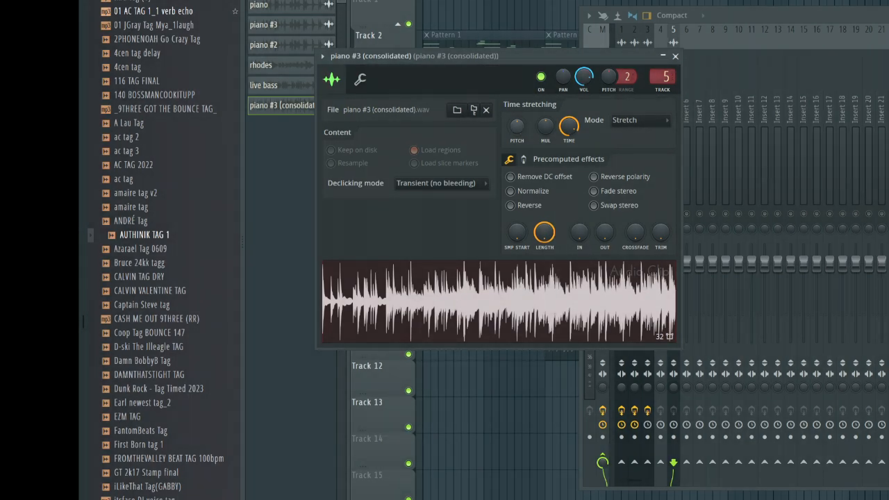
{"action": "left_click", "coordinate": [360, 79]}
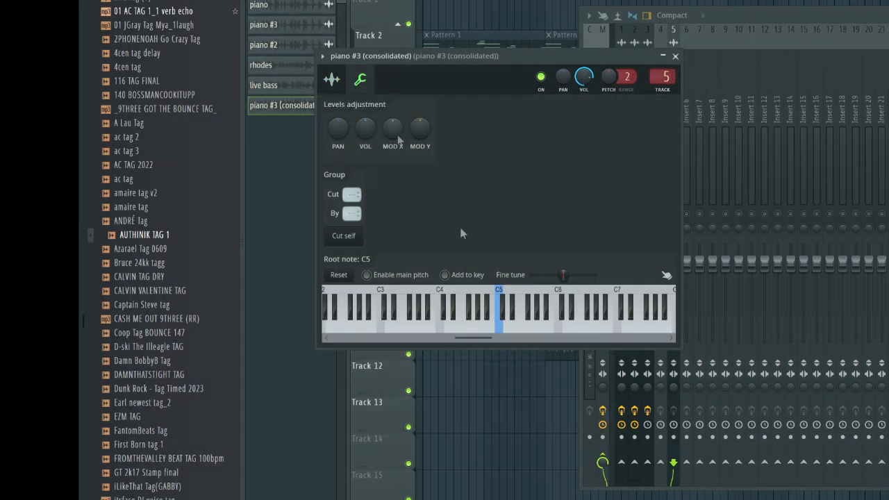
{"action": "left_click", "coordinate": [498, 290]}
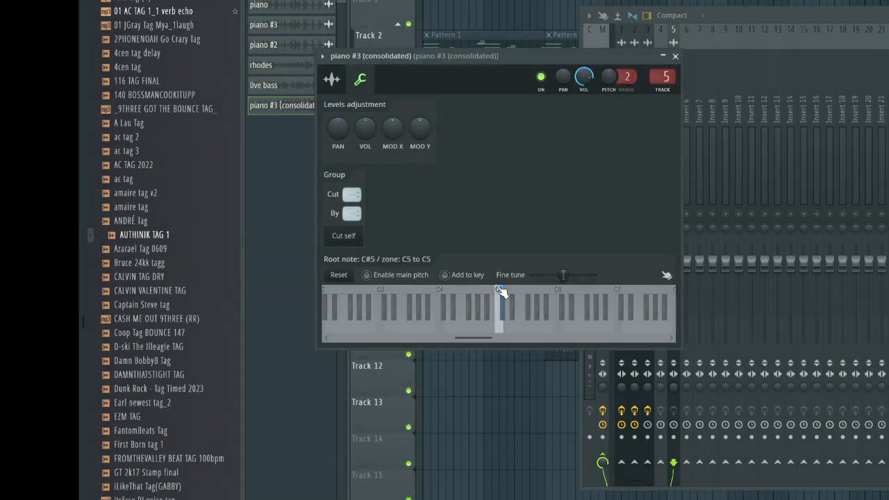
{"action": "right_click", "coordinate": [497, 290]}
{"action": "left_click", "coordinate": [340, 275]}
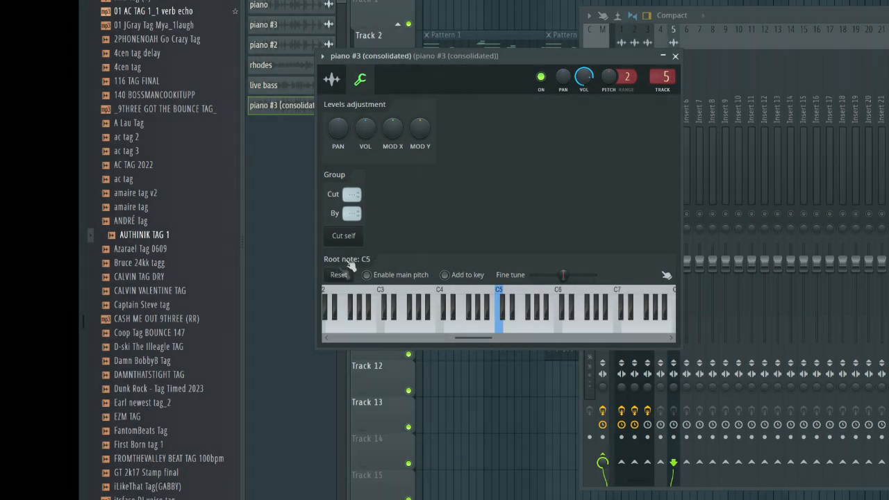
Raise the time-stretching pitch of the consolidated piano #3 clip and reverse its sample
{"action": "left_click", "coordinate": [332, 81]}
{"action": "left_click_drag", "start_coordinate": [516, 128], "coordinate": [517, 139]}
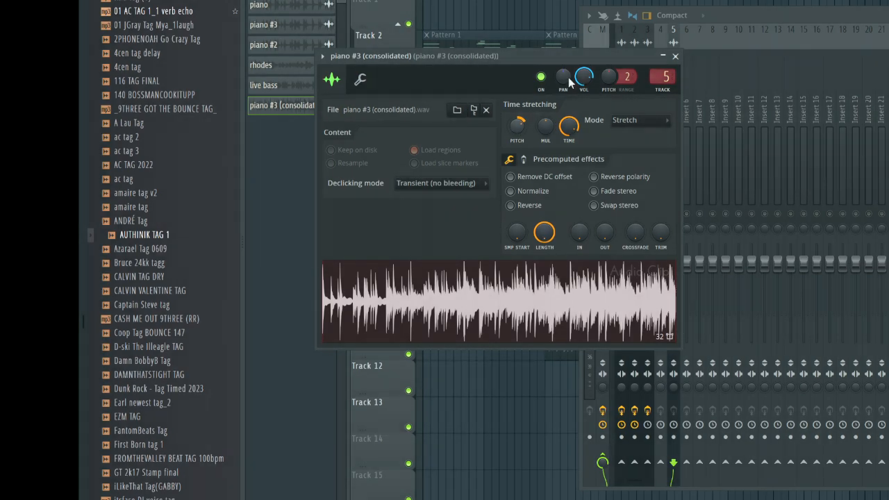
{"action": "left_click", "coordinate": [688, 2]}
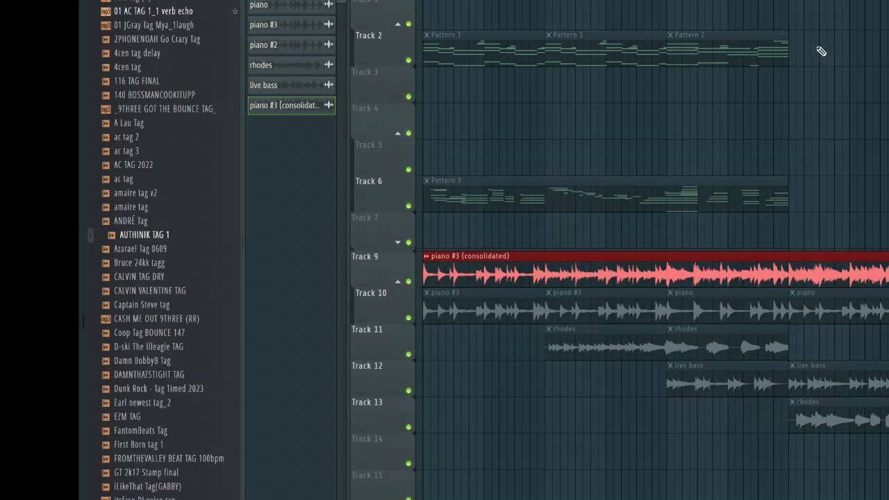
{"action": "double_click", "coordinate": [811, 271]}
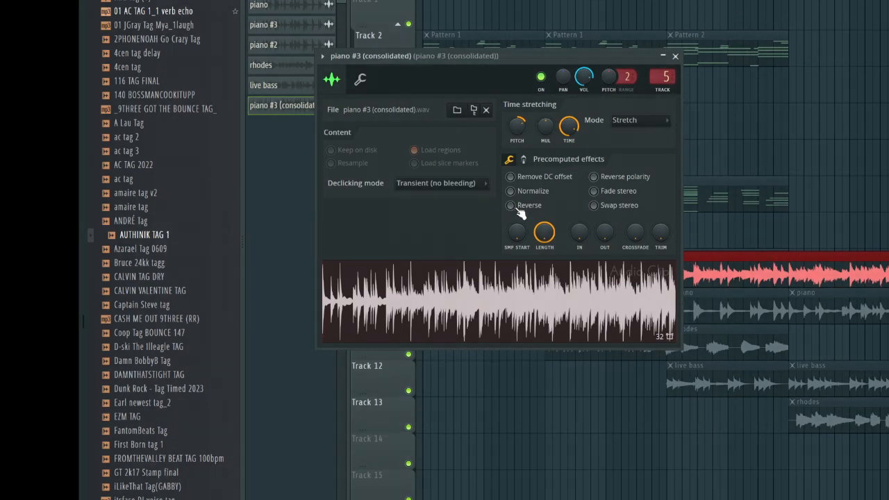
{"action": "left_click", "coordinate": [519, 208]}
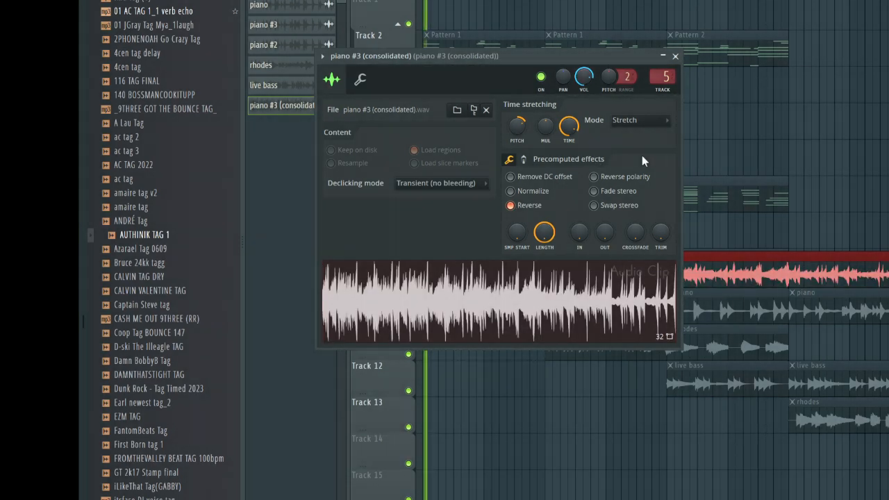
{"action": "left_click", "coordinate": [674, 55]}
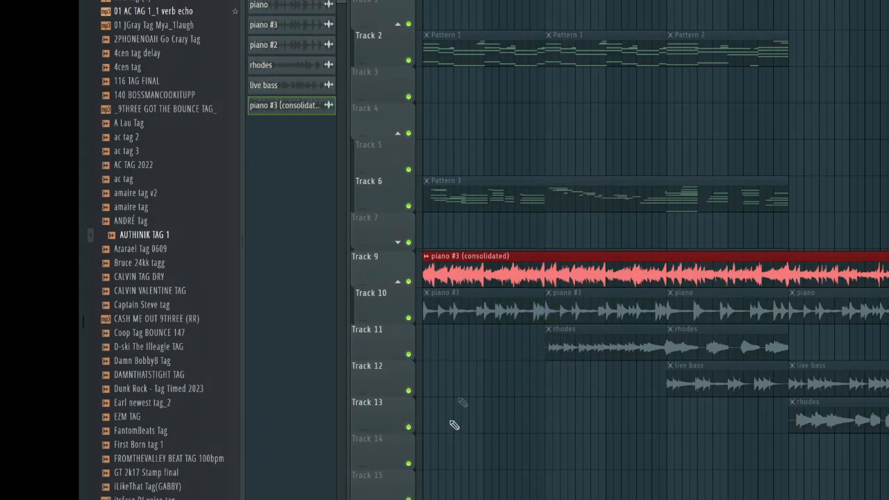
Place a copy of the reversed consolidated clip at the start of Track 14 and make it unique
{"action": "left_click", "coordinate": [428, 452]}
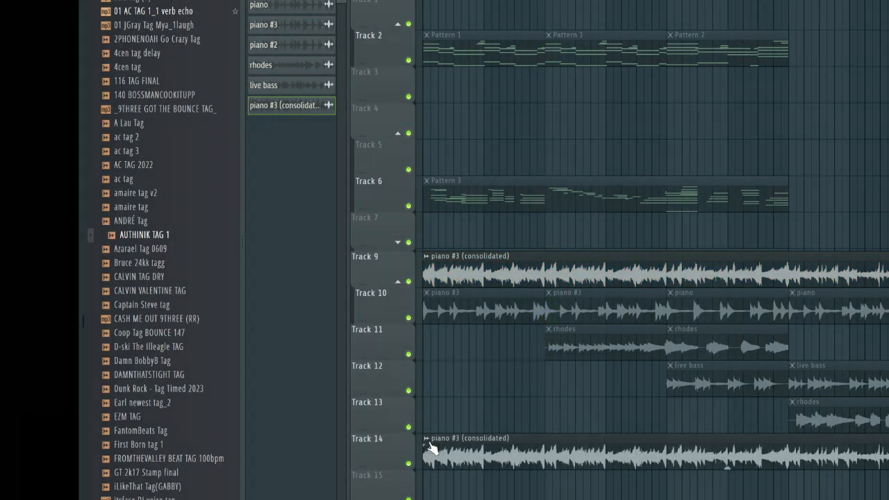
{"action": "right_click", "coordinate": [427, 442]}
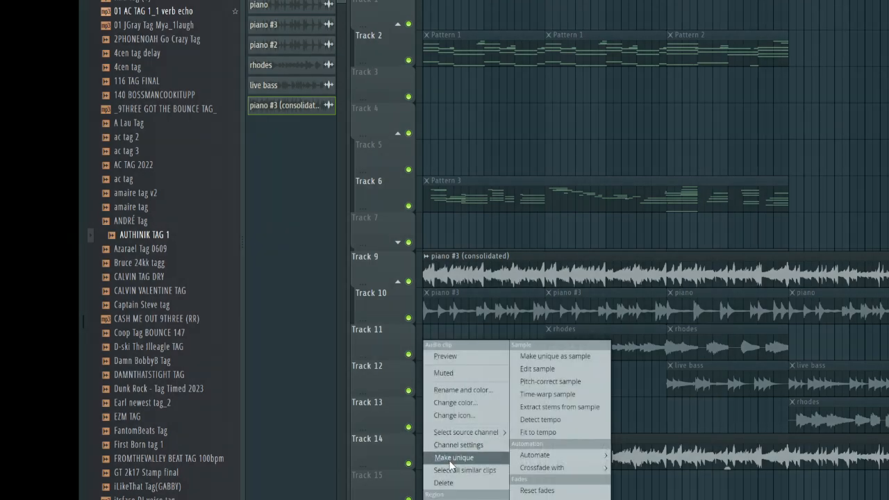
{"action": "left_click", "coordinate": [454, 458]}
Set the root note of the Track 14 clip to C4 and route its channel to mixer track 6
{"action": "double_click", "coordinate": [518, 457]}
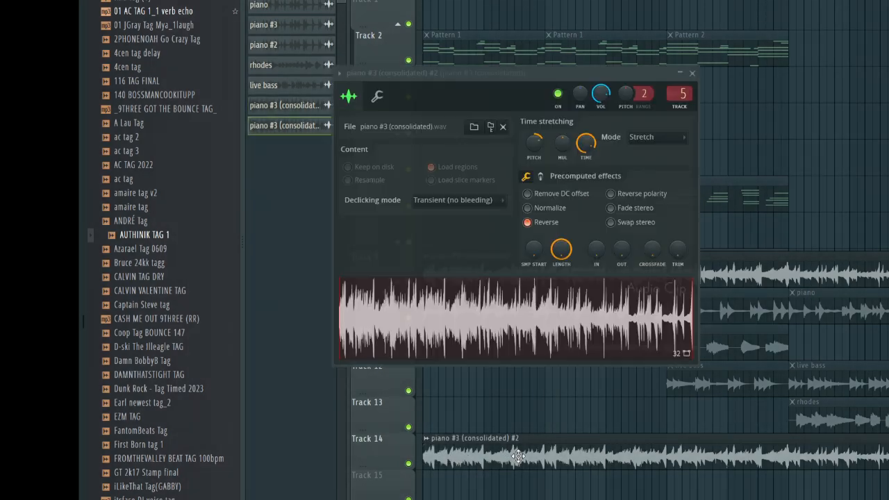
{"action": "left_click", "coordinate": [377, 96]}
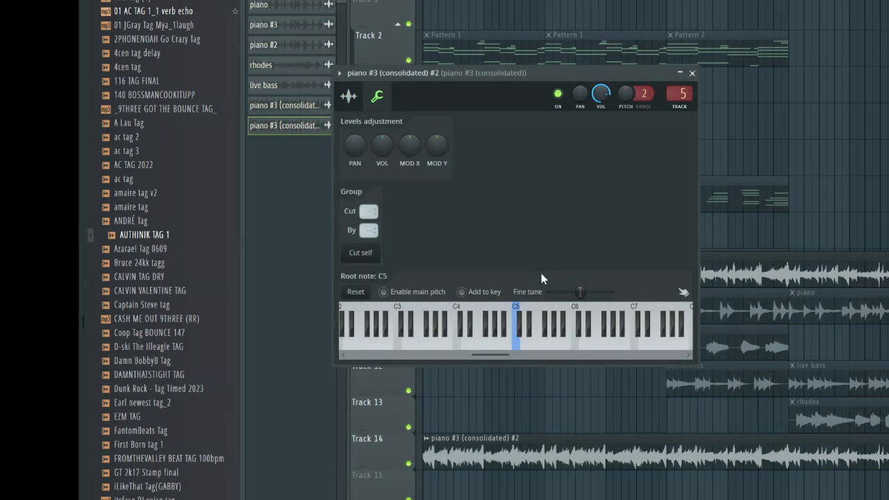
{"action": "right_click", "coordinate": [458, 312]}
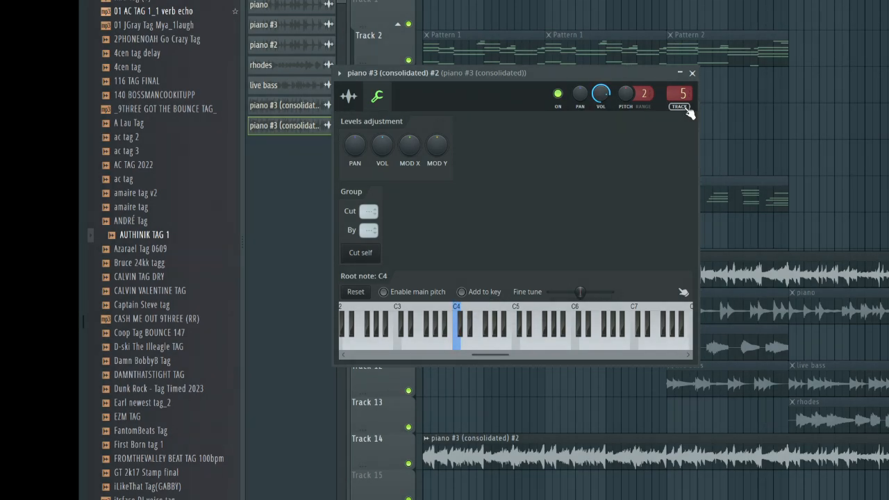
{"action": "left_click", "coordinate": [685, 107]}
{"action": "left_click", "coordinate": [686, 214]}
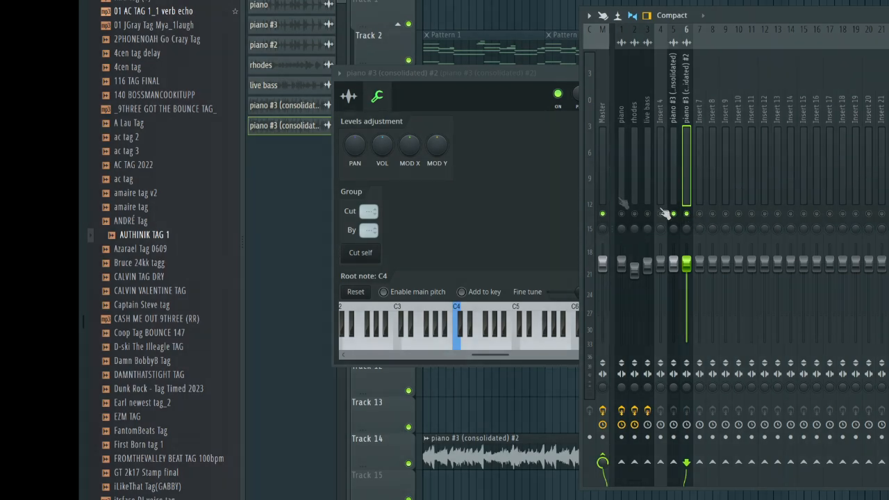
Add ValhallaVintageVerb to mixer track 6 and set its predelay to 0.00 ms
{"action": "left_click", "coordinate": [888, 84]}
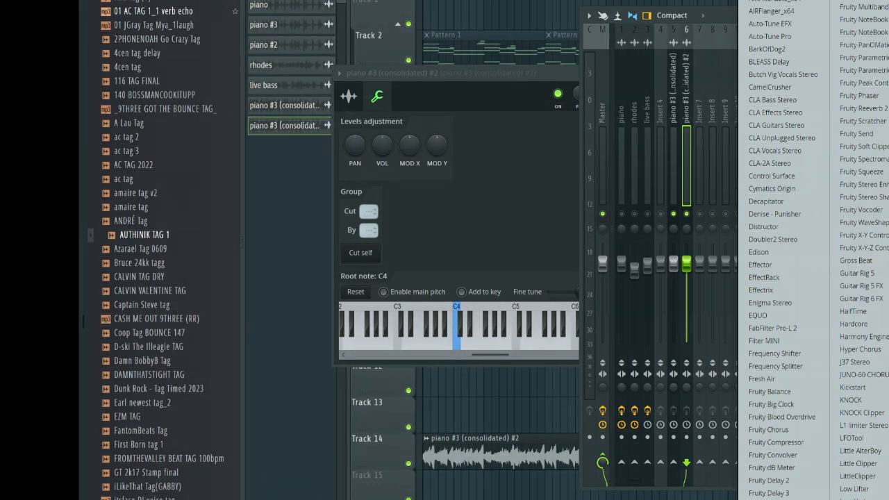
{"action": "left_click", "coordinate": [885, 209]}
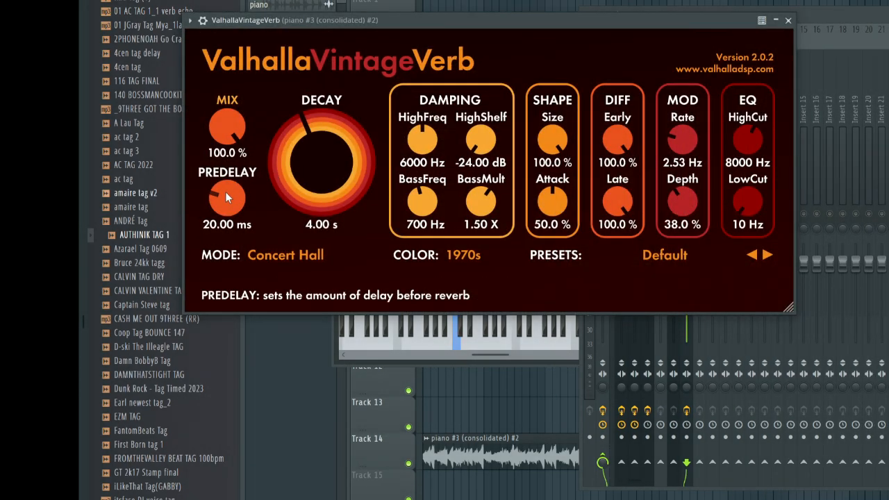
{"action": "left_click_drag", "start_coordinate": [225, 192], "coordinate": [243, 254]}
{"action": "left_click", "coordinate": [388, 442]}
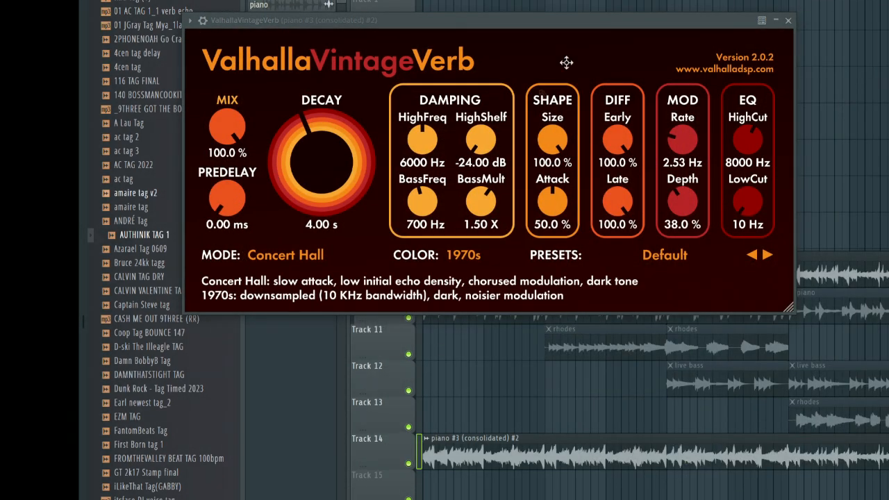
{"action": "left_click", "coordinate": [788, 20]}
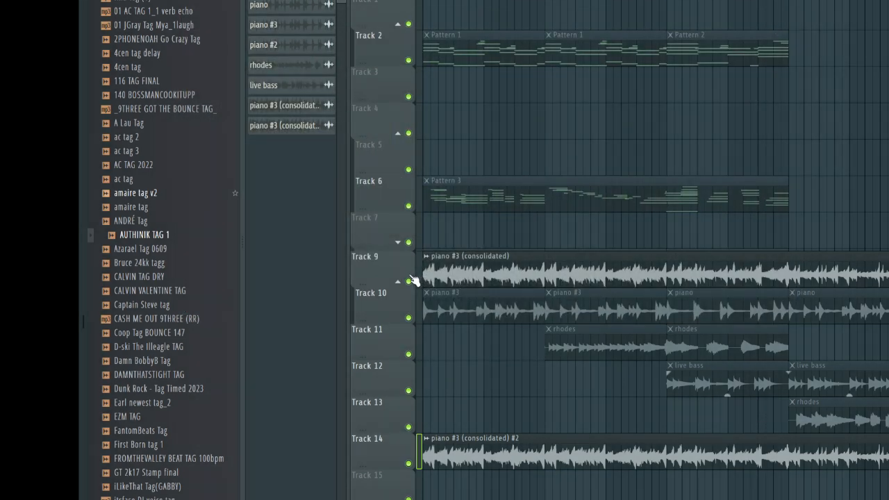
Solo Track 14 and Track 9 in turn, and mute Track 14 after clearing the solo
{"action": "right_click", "coordinate": [408, 463]}
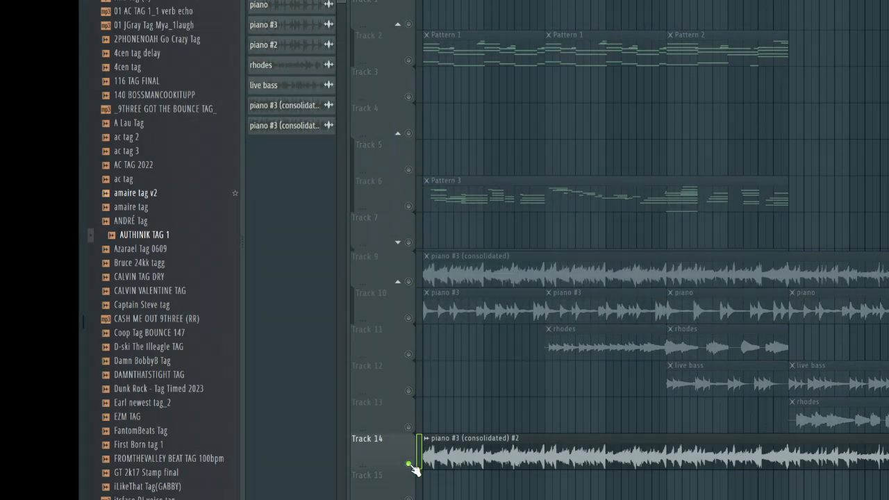
{"action": "right_click", "coordinate": [408, 281]}
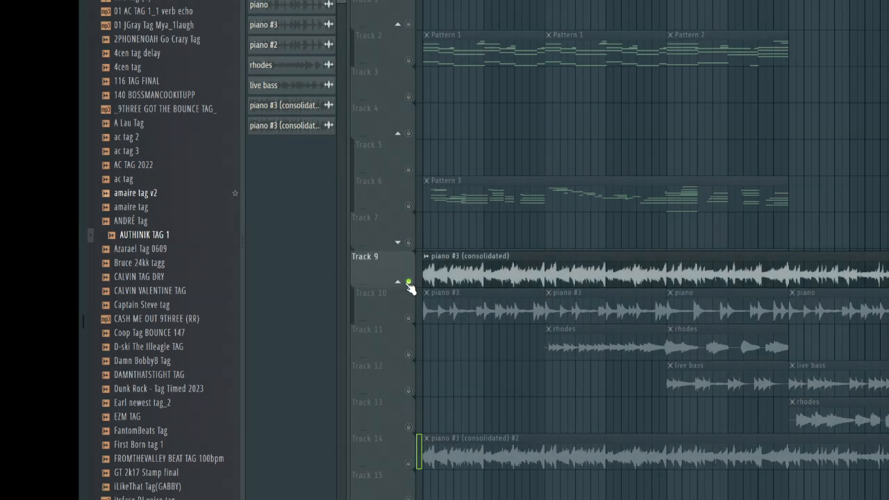
{"action": "right_click", "coordinate": [408, 281]}
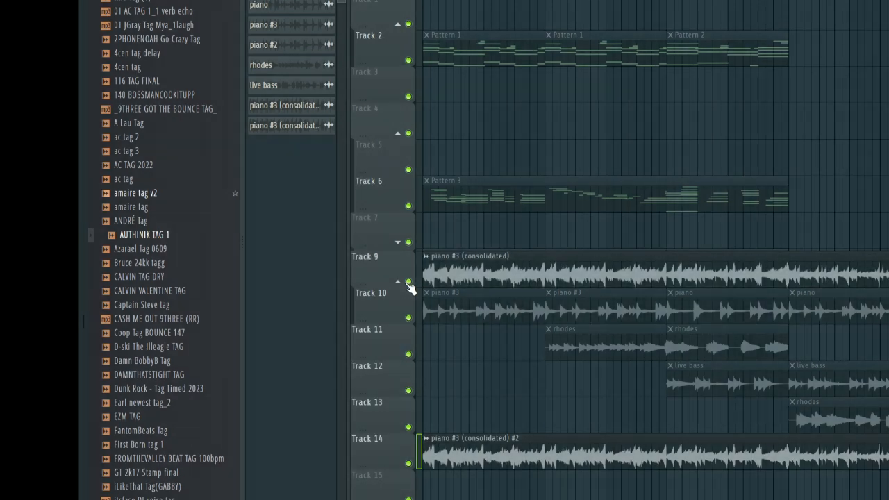
{"action": "left_click", "coordinate": [408, 464]}
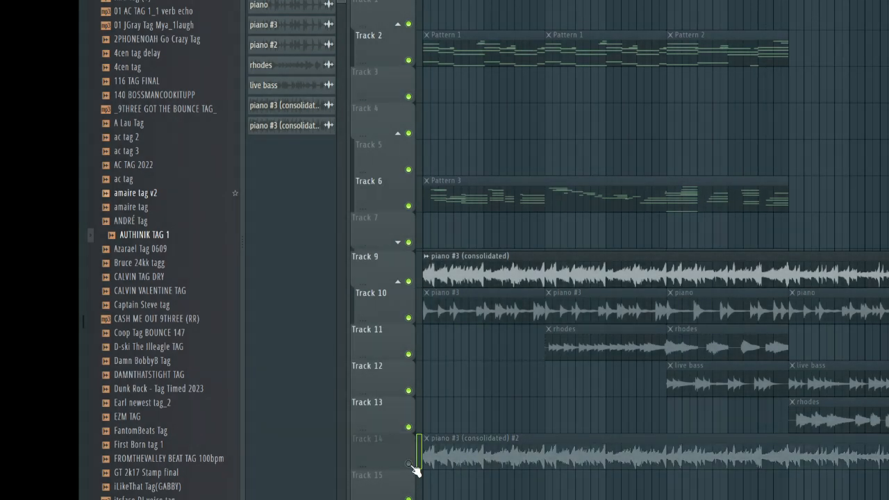
{"action": "key", "text": "space"}
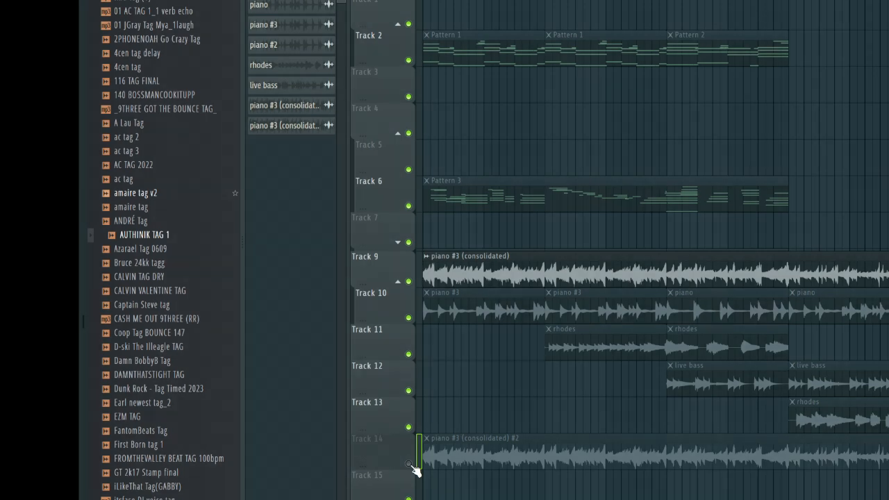
Save the project as a zipped song file (.zip) in the Projects 2 folder
{"action": "key", "text": "super+s"}
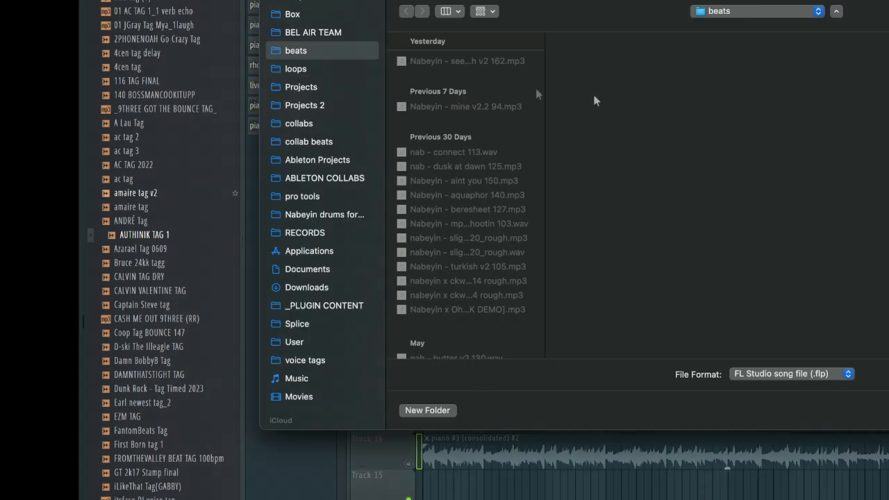
{"action": "left_click", "coordinate": [306, 105]}
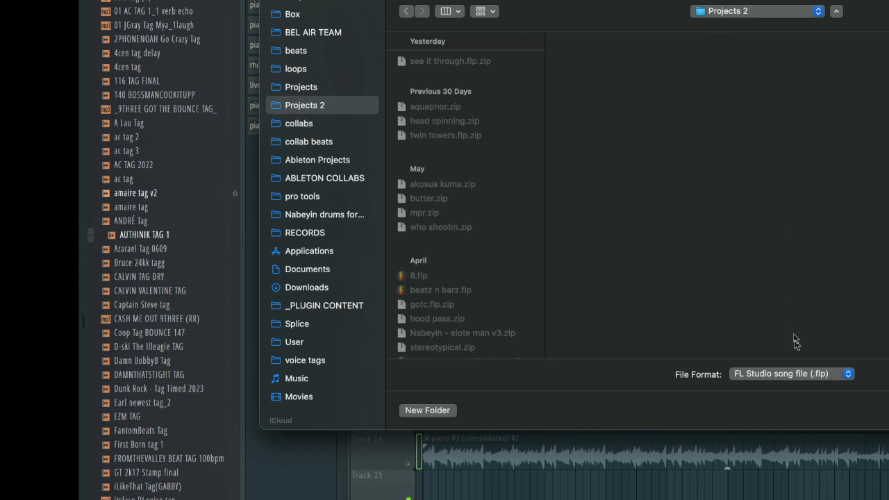
{"action": "left_click", "coordinate": [798, 376]}
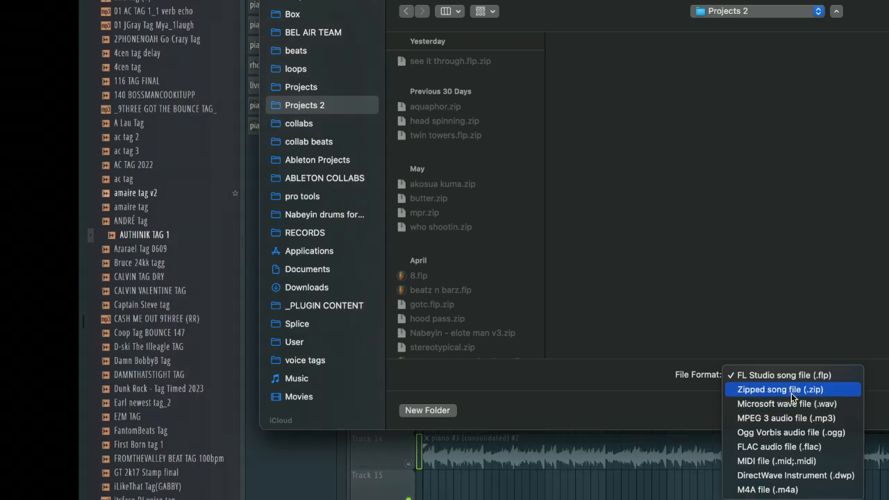
{"action": "left_click", "coordinate": [792, 391]}
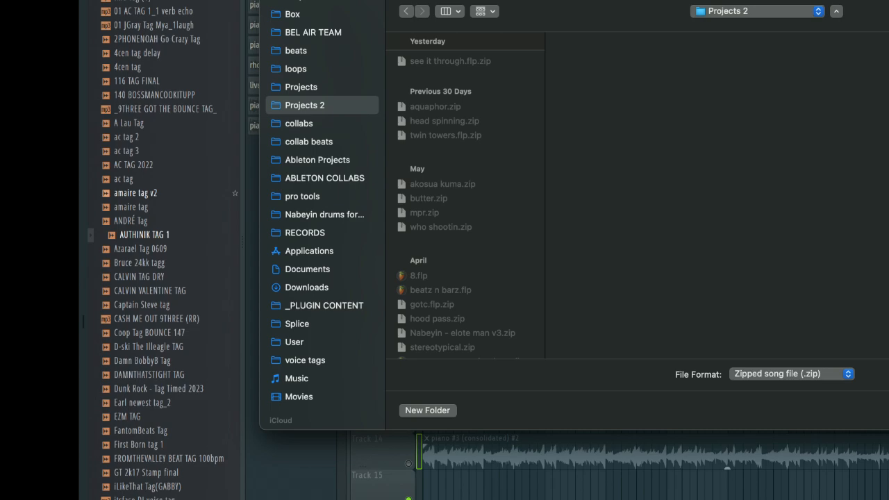
{"action": "key", "text": "Return"}
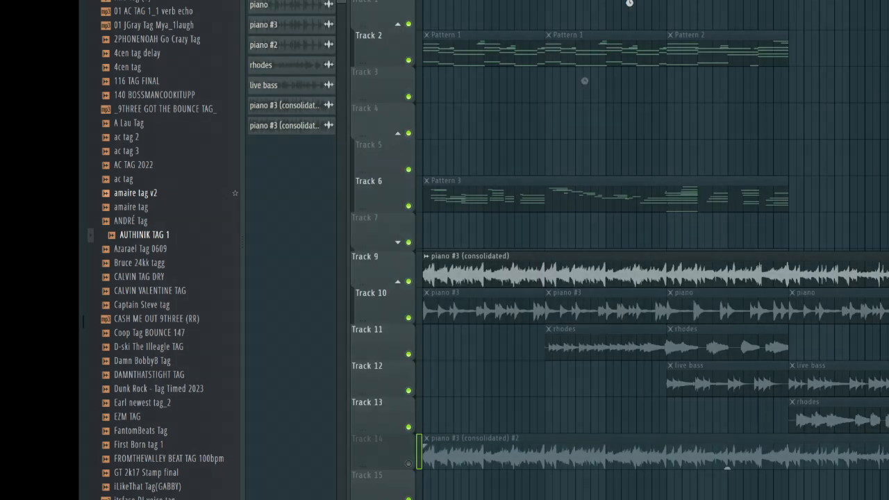
Play the arrangement and split the consolidated clip on Track 9 at the start of Pattern 2
{"action": "key", "text": "space"}
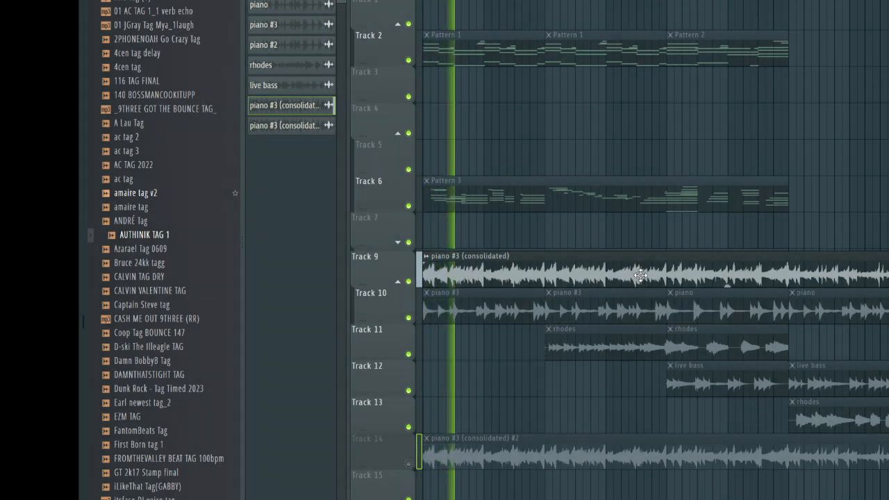
{"action": "left_click", "coordinate": [671, 269]}
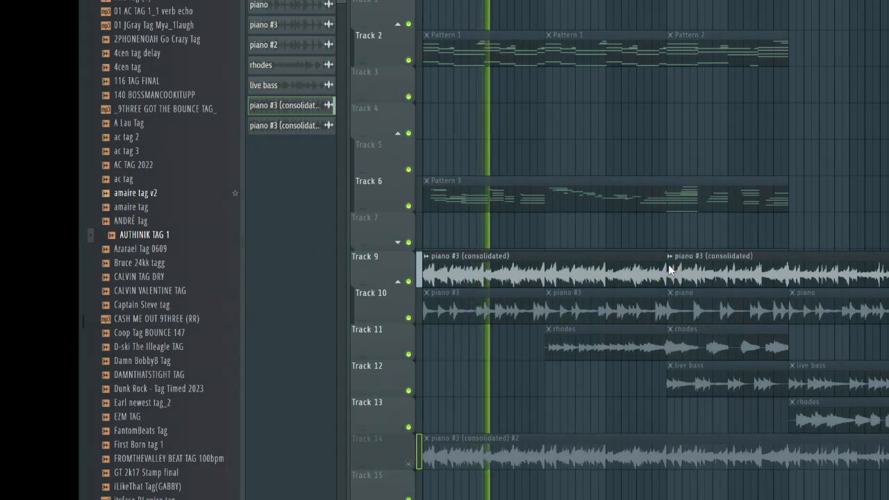
Unmute Track 14 and lower the volume fader of mixer track 6
{"action": "left_click", "coordinate": [410, 463]}
{"action": "key", "text": "F9"}
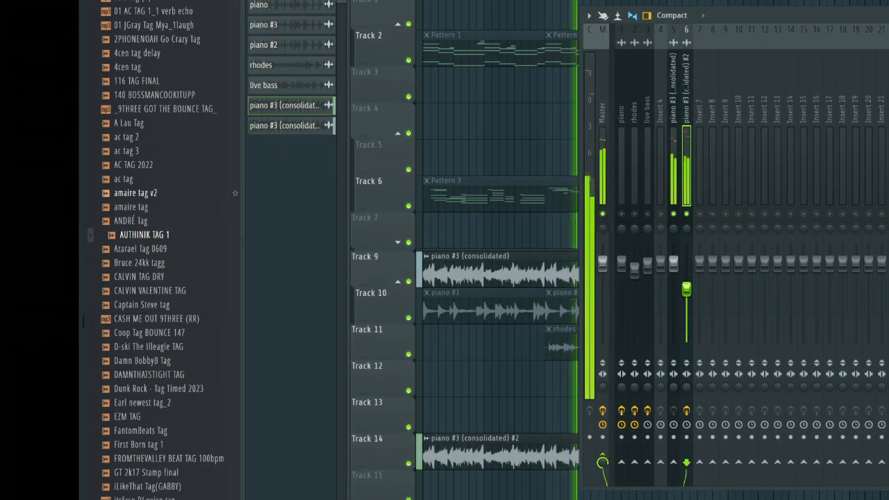
{"action": "key", "text": "F9"}
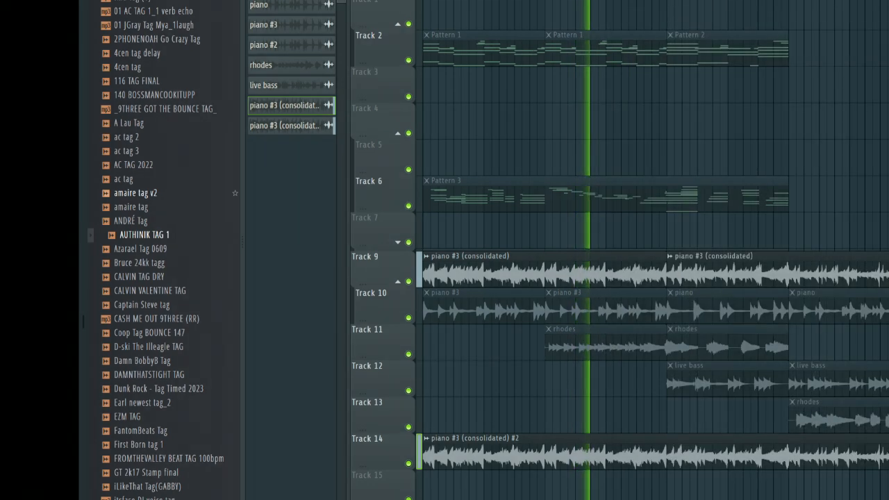
Slice the Track 14 clip at both ends of the second Pattern 1 block and delete the pieces before and after it
{"action": "left_click", "coordinate": [671, 460]}
{"action": "left_click", "coordinate": [554, 453]}
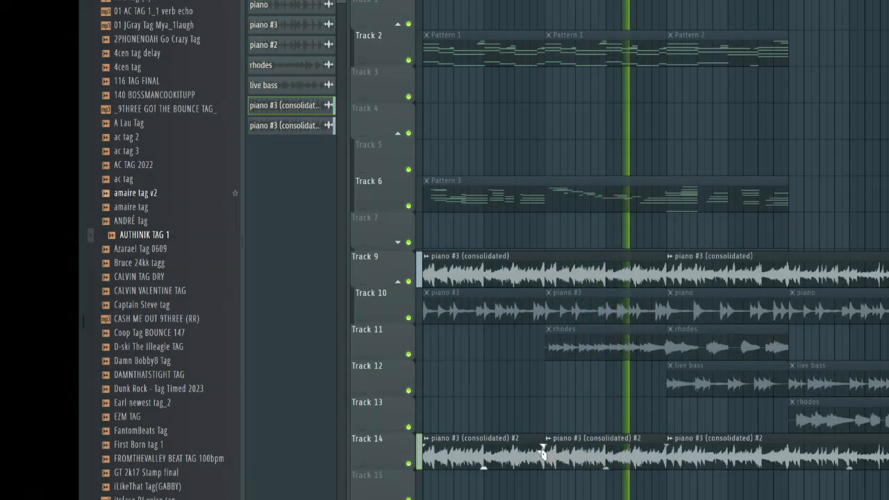
{"action": "right_click", "coordinate": [505, 457]}
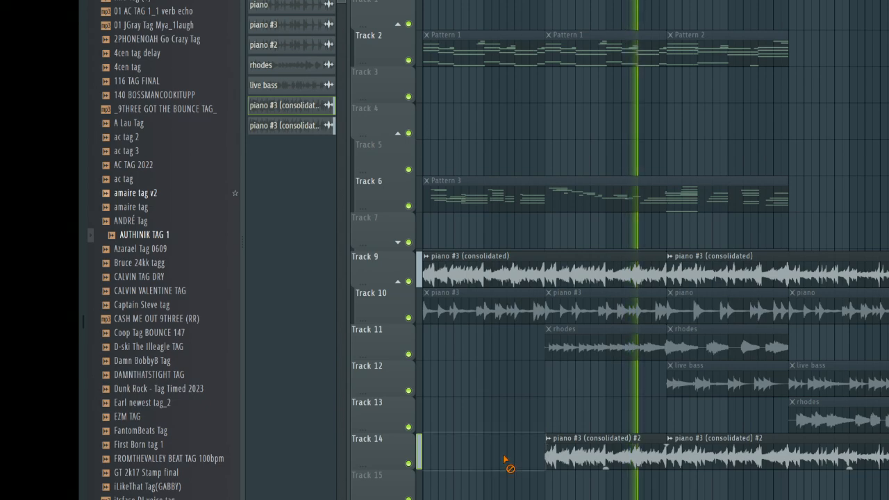
{"action": "right_click", "coordinate": [701, 455]}
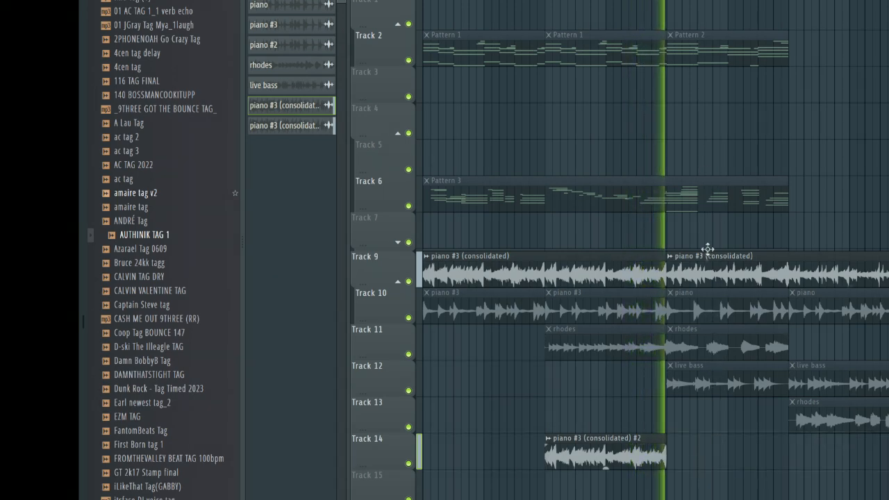
Split the second Track 9 clip at the end of Pattern 2 and select the time range spanning both Pattern 1 blocks
{"action": "left_click", "coordinate": [794, 273]}
{"action": "key", "text": "space"}
{"action": "right_click", "coordinate": [705, 276]}
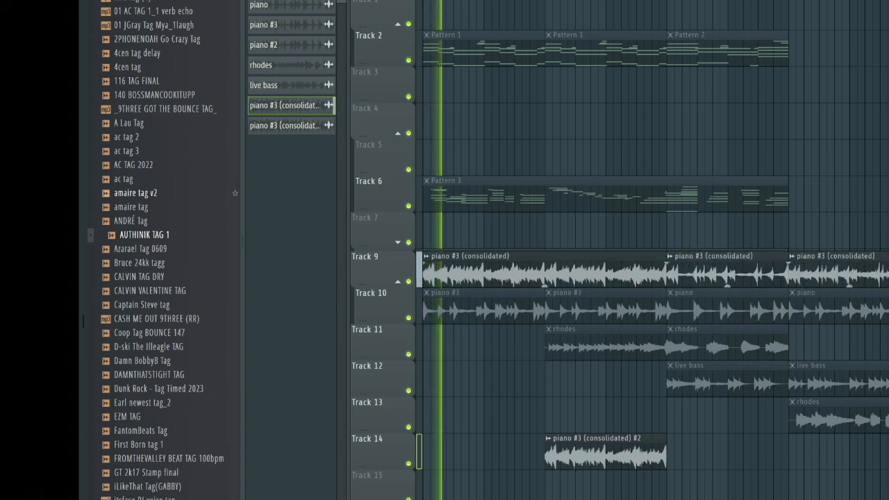
{"action": "left_click_drag", "start_coordinate": [665, 0], "coordinate": [266, 5]}
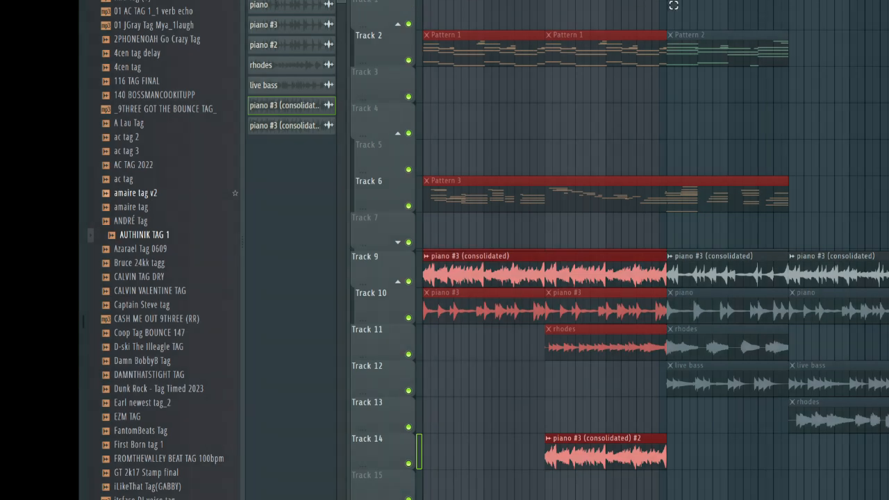
Show the Unsorted channels in the channel rack, collapse the voice tags folder and expand the User folder to find drum kits
{"action": "scroll", "coordinate": [609, 108], "scroll_direction": "down", "scroll_amount": 5}
{"action": "key", "text": "F6"}
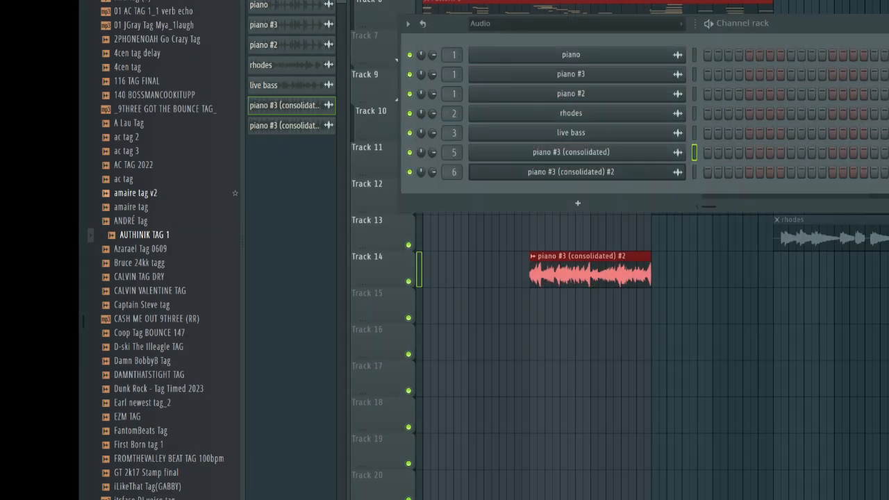
{"action": "scroll", "coordinate": [142, 137], "scroll_direction": "up", "scroll_amount": 10}
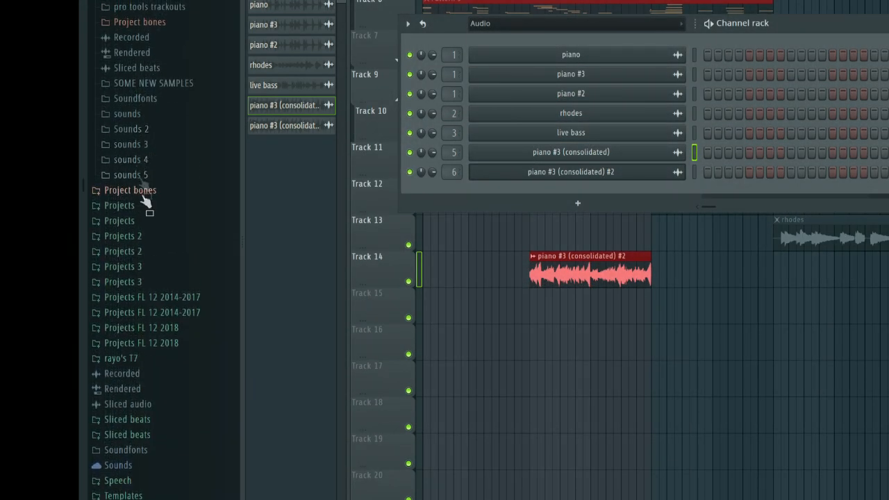
{"action": "scroll", "coordinate": [145, 353], "scroll_direction": "down", "scroll_amount": 5}
{"action": "left_click", "coordinate": [143, 262]}
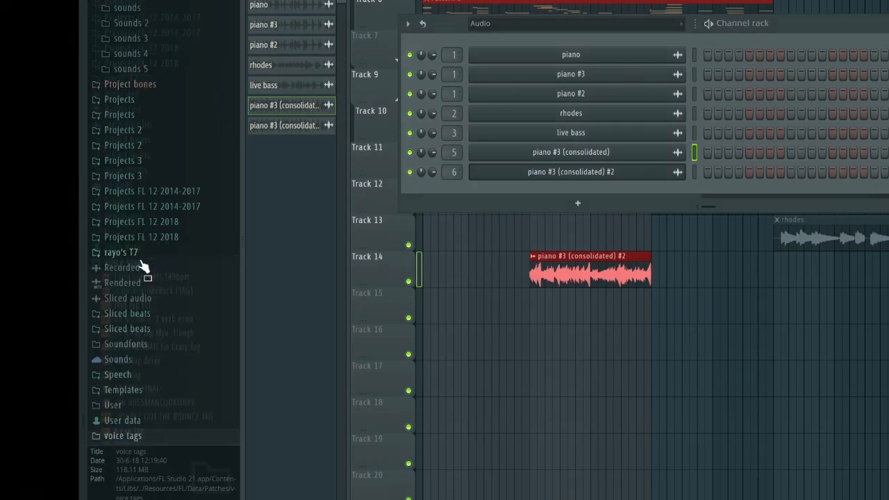
{"action": "left_click", "coordinate": [563, 23]}
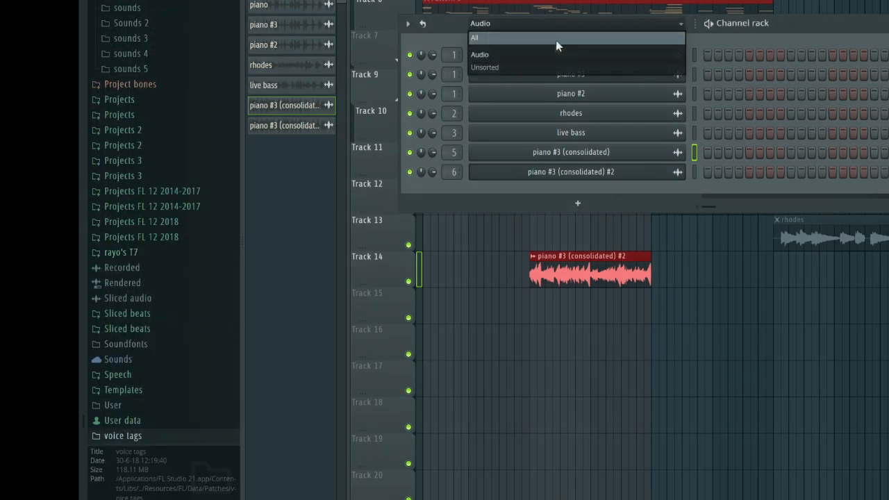
{"action": "left_click", "coordinate": [555, 69]}
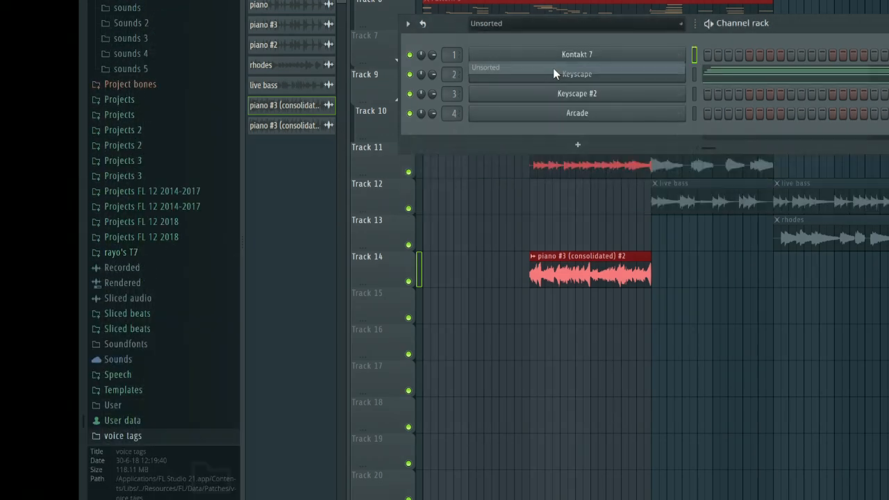
{"action": "left_click", "coordinate": [135, 406]}
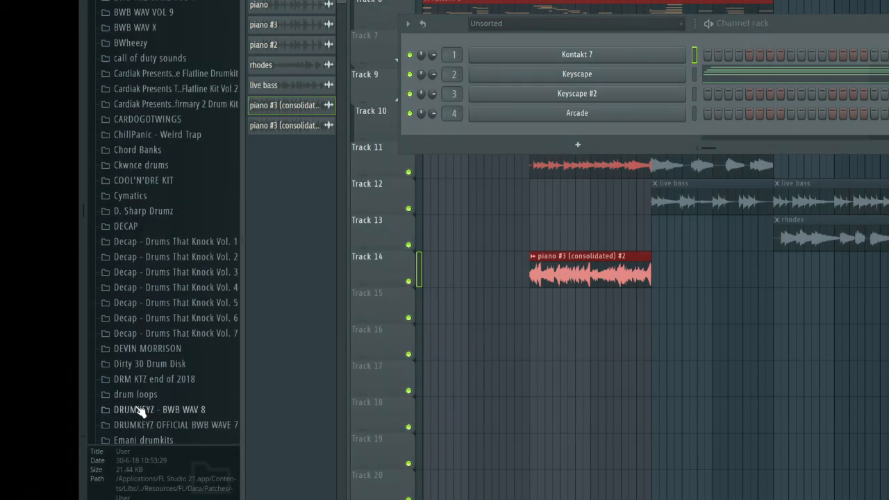
{"action": "scroll", "coordinate": [139, 412], "scroll_direction": "down", "scroll_amount": 8}
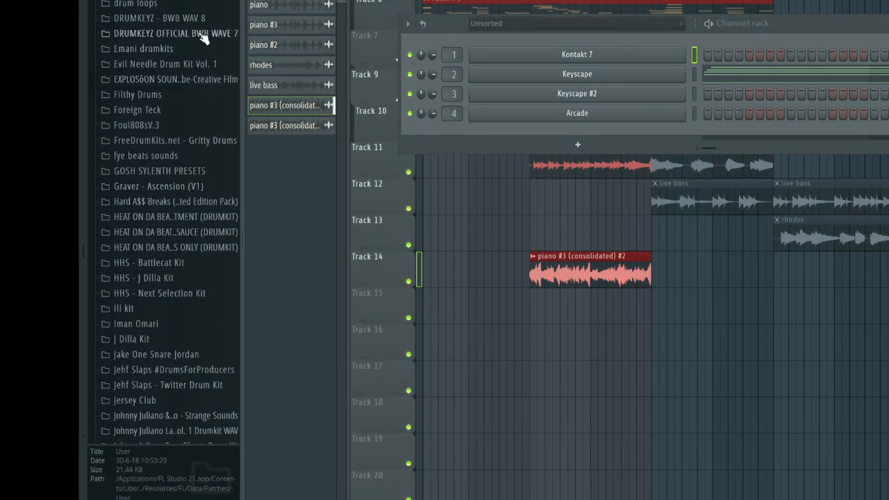
Place a new empty pattern at the start of Track 16 and repeat it so four clips fill the looped section
{"action": "key", "text": "space"}
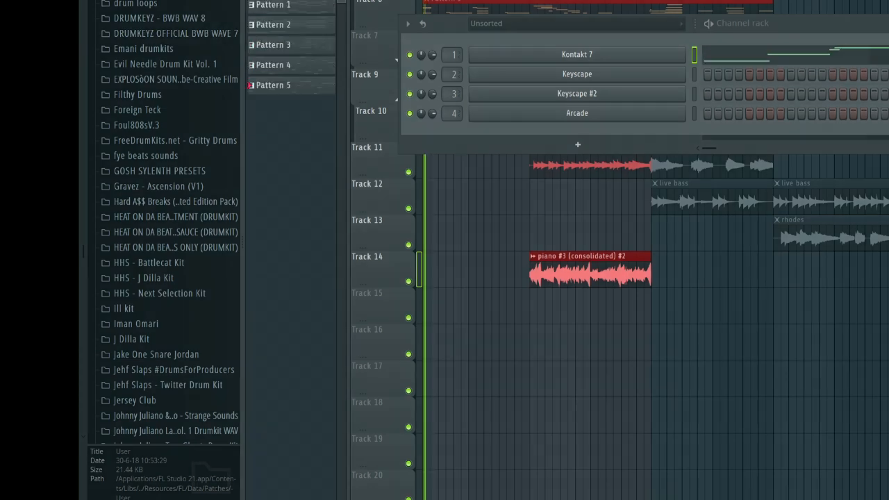
{"action": "left_click", "coordinate": [428, 335]}
{"action": "double_click", "coordinate": [428, 337]}
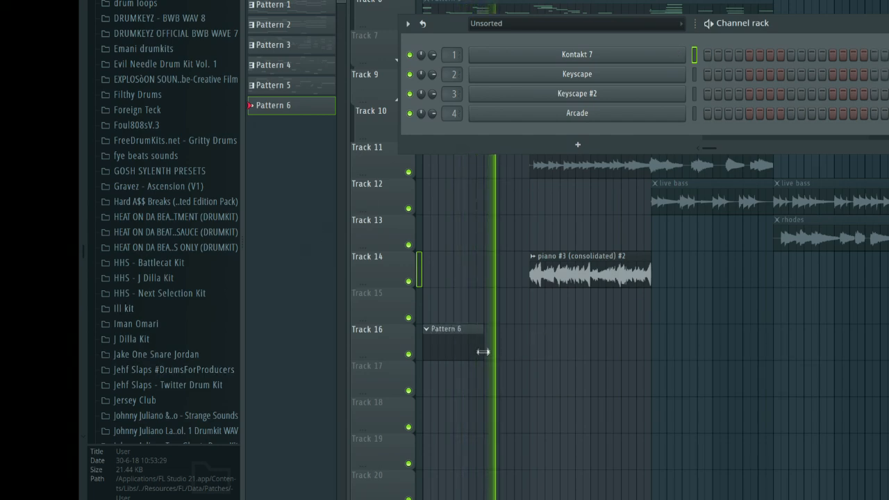
{"action": "left_click_drag", "start_coordinate": [888, 28], "coordinate": [647, 41]}
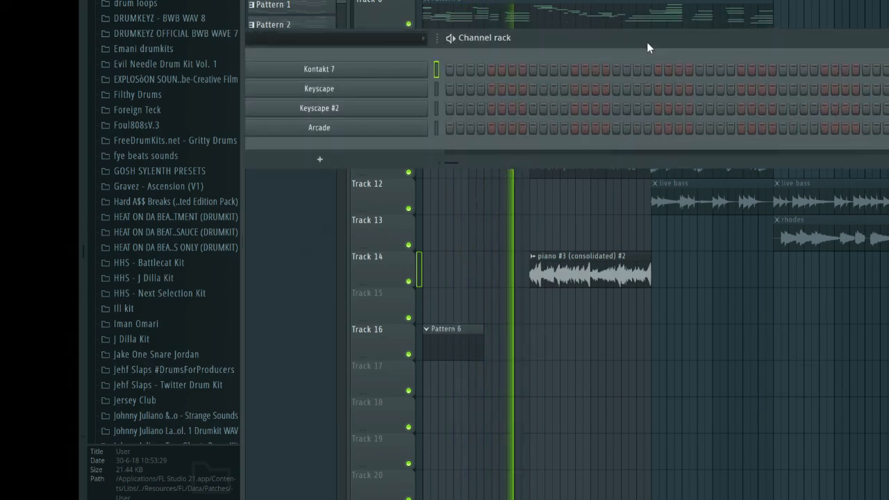
{"action": "scroll", "coordinate": [462, 351], "scroll_direction": "left", "scroll_amount": 1}
{"action": "left_click_drag", "start_coordinate": [462, 351], "coordinate": [419, 353]}
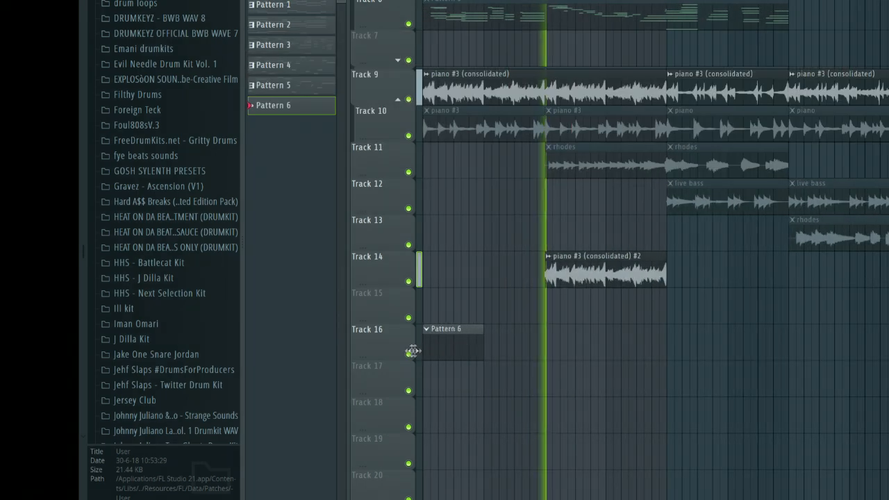
{"action": "left_click_drag", "start_coordinate": [495, 344], "coordinate": [619, 351]}
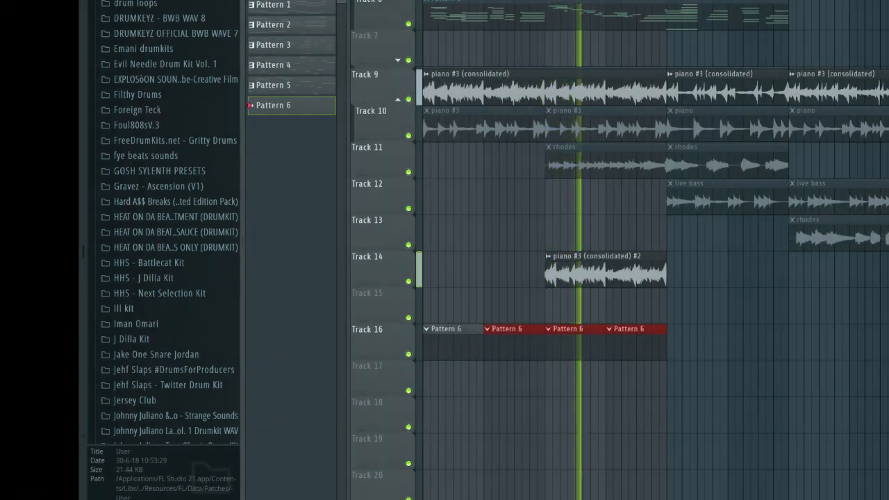
{"action": "left_click", "coordinate": [678, 1]}
Add a separate new empty pattern at the start of each of Tracks 17, 18 and 19
{"action": "left_click", "coordinate": [432, 378]}
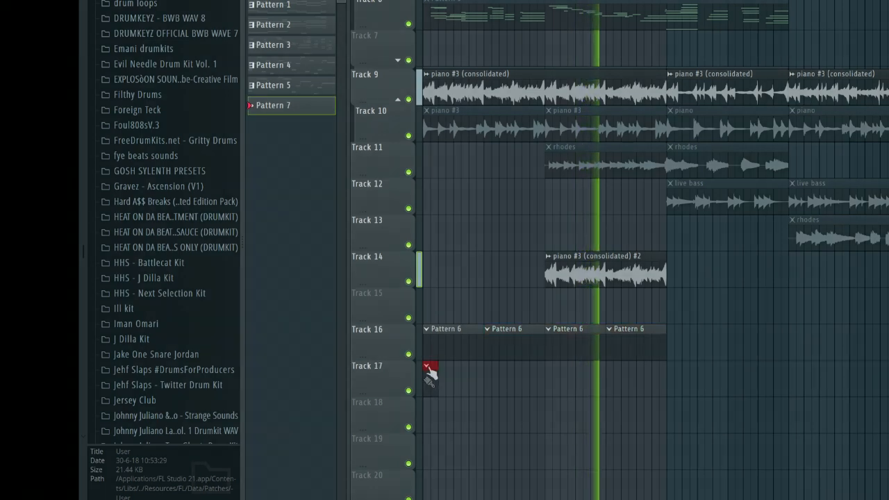
{"action": "left_click", "coordinate": [430, 416]}
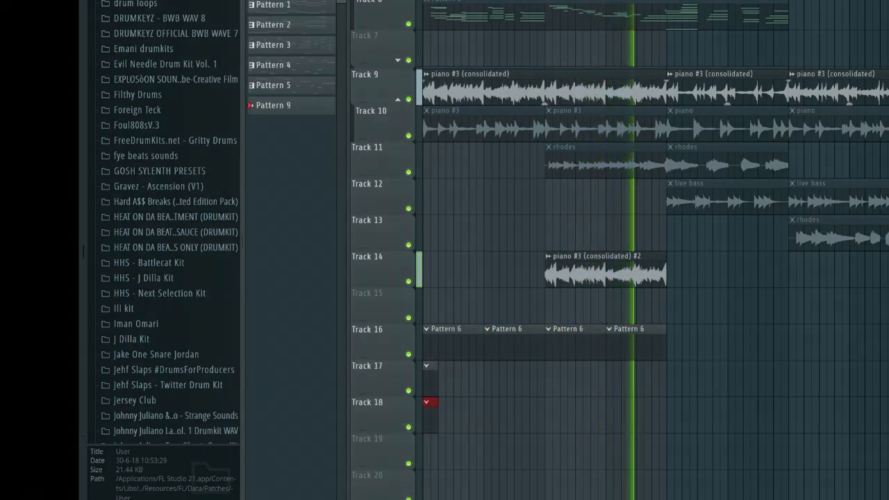
{"action": "left_click", "coordinate": [431, 450]}
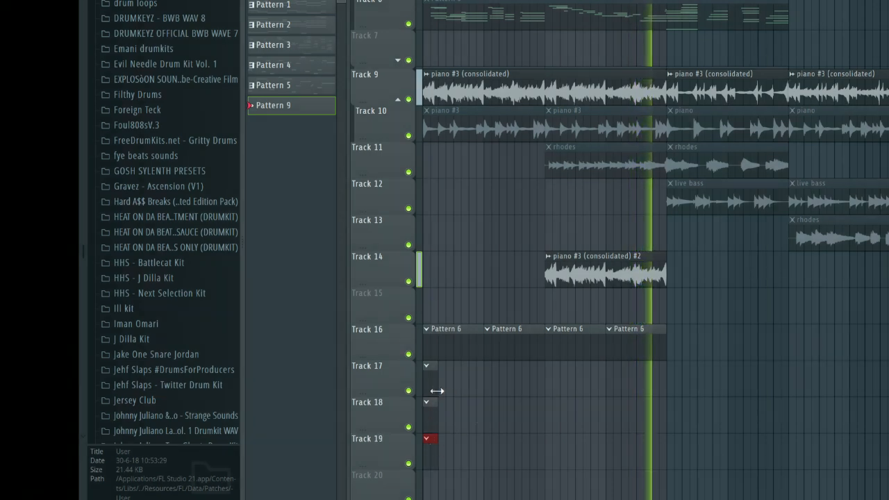
Repeat the Track 19 pattern at the start of the second, third and fourth Pattern 6 clips
{"action": "left_click", "coordinate": [489, 451]}
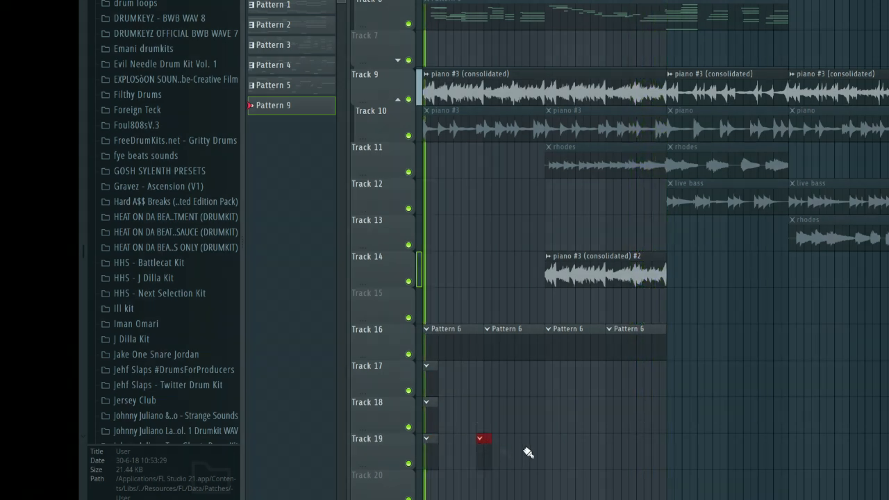
{"action": "left_click_drag", "start_coordinate": [484, 453], "coordinate": [491, 452]}
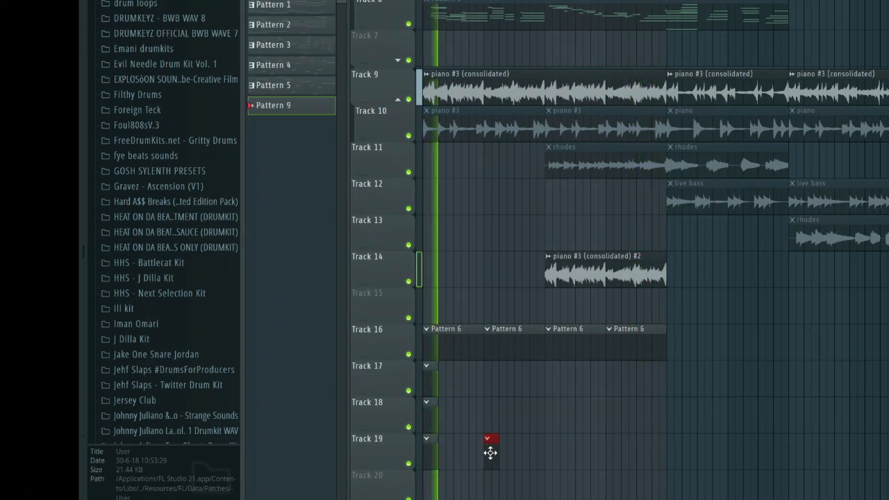
{"action": "left_click", "coordinate": [550, 453]}
{"action": "left_click", "coordinate": [611, 457]}
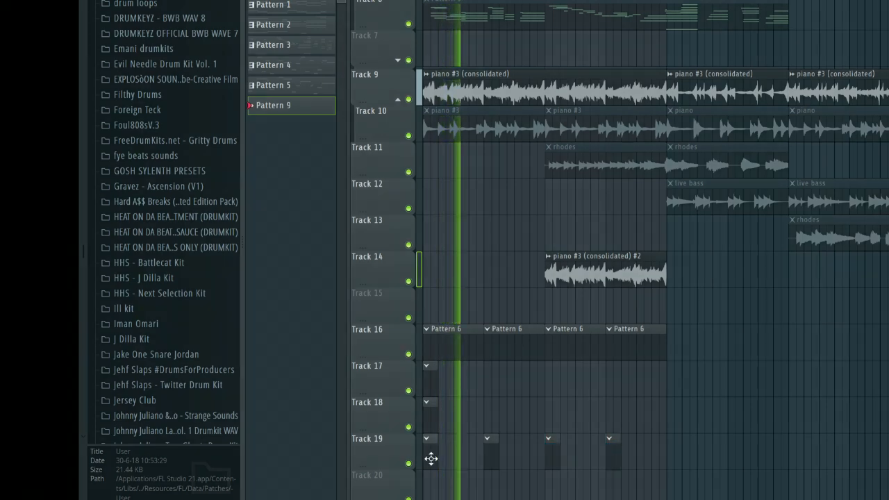
Load BWB WAV 8 HI HAT (26) from the DRUMKEYZ - BWB WAV 8 kit into a new channel and fill each 2 steps in Pattern 9
{"action": "double_click", "coordinate": [431, 459]}
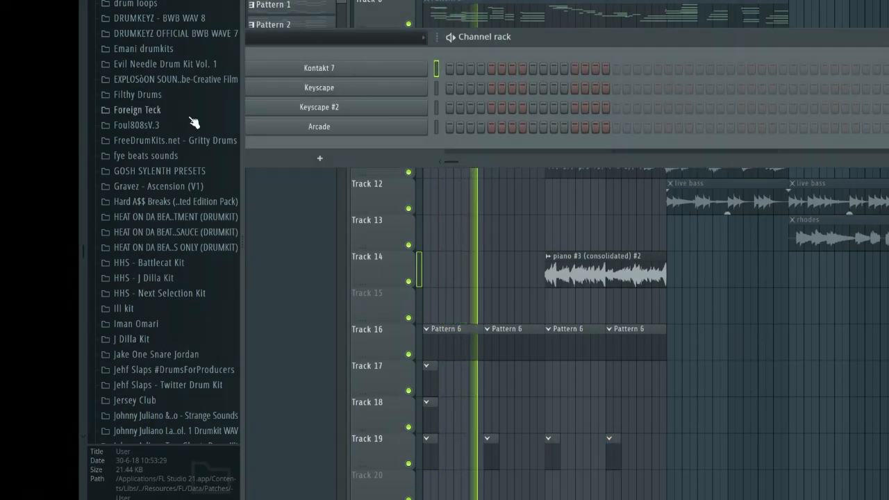
{"action": "scroll", "coordinate": [193, 122], "scroll_direction": "up", "scroll_amount": 5}
{"action": "left_click", "coordinate": [193, 267]}
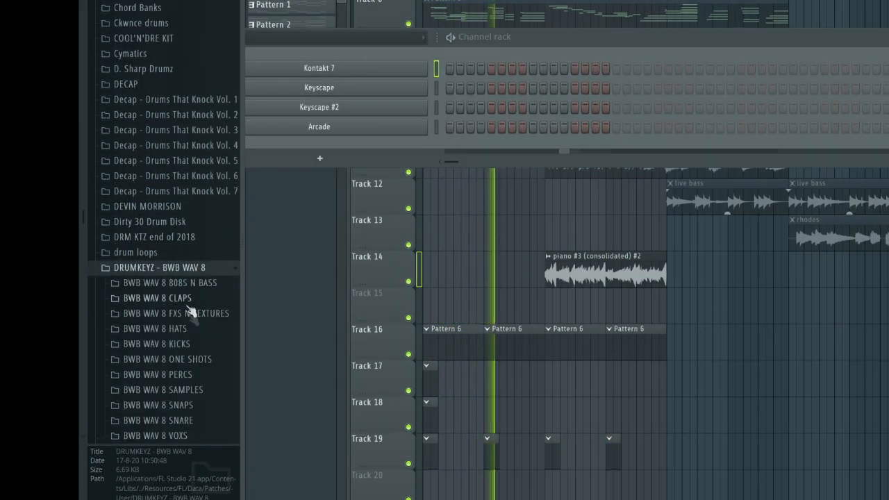
{"action": "left_click", "coordinate": [196, 329]}
{"action": "left_click", "coordinate": [199, 361]}
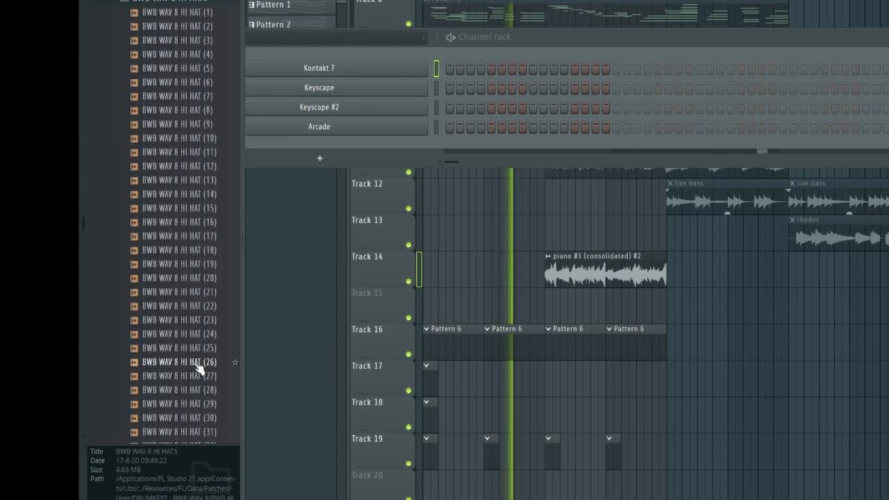
{"action": "left_click", "coordinate": [200, 365]}
{"action": "left_click_drag", "start_coordinate": [199, 368], "coordinate": [392, 147]}
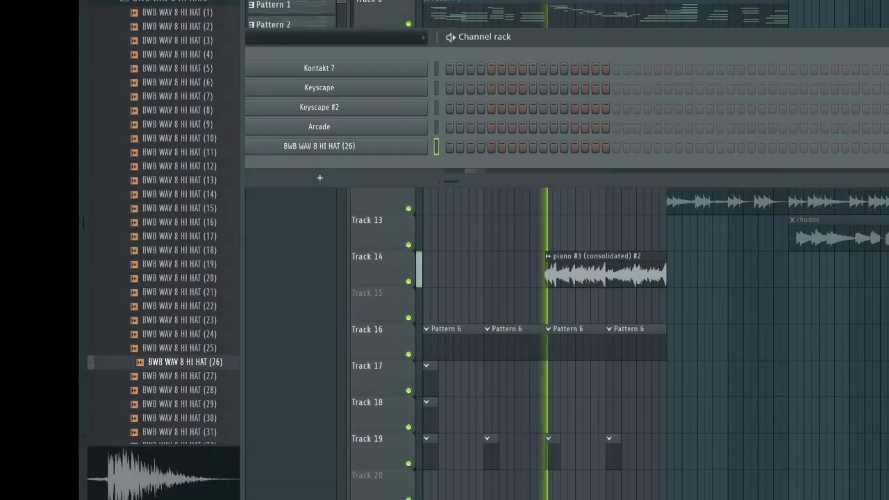
{"action": "right_click", "coordinate": [348, 151]}
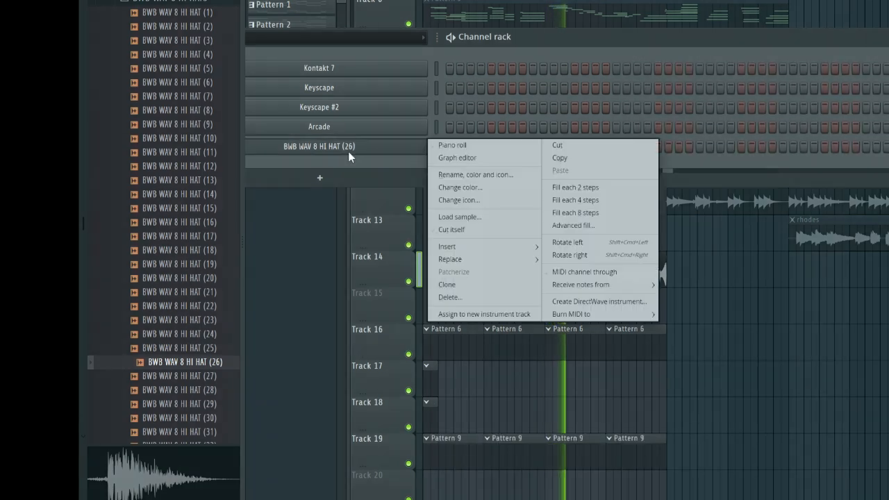
{"action": "left_click", "coordinate": [587, 189]}
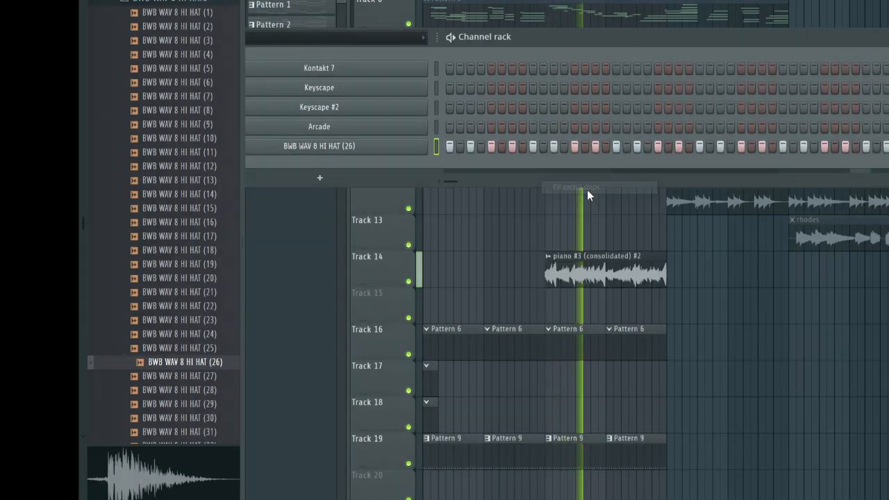
Collapse the BWB WAV 8 hats folders and look through the list of drum kits
{"action": "left_click", "coordinate": [195, 3]}
{"action": "scroll", "coordinate": [195, 78], "scroll_direction": "up", "scroll_amount": 3}
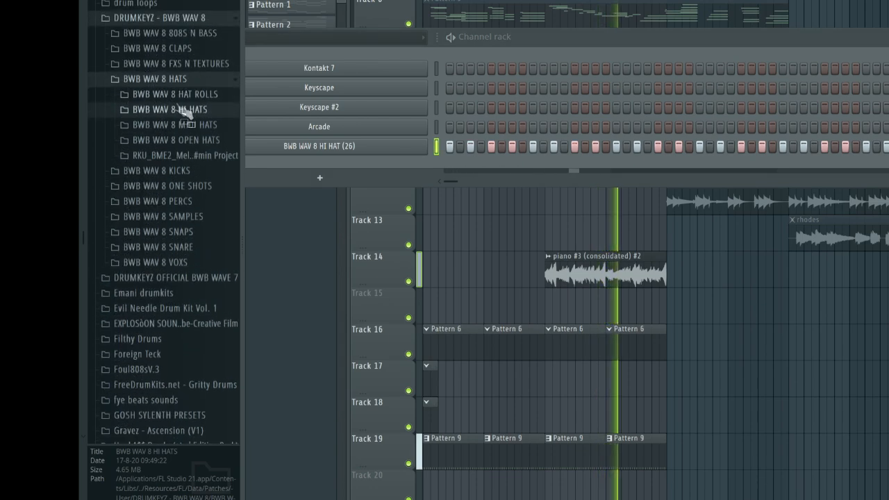
{"action": "left_click", "coordinate": [179, 79]}
{"action": "scroll", "coordinate": [179, 78], "scroll_direction": "up", "scroll_amount": 15}
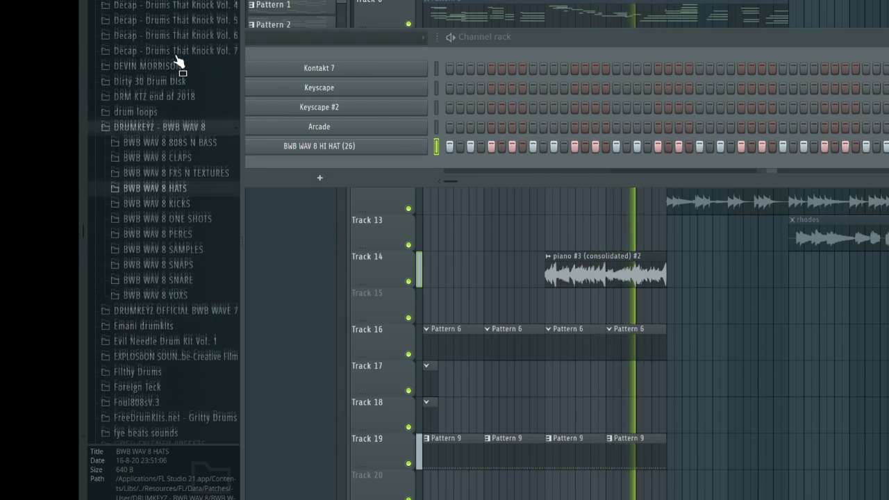
{"action": "scroll", "coordinate": [177, 73], "scroll_direction": "down", "scroll_amount": 10}
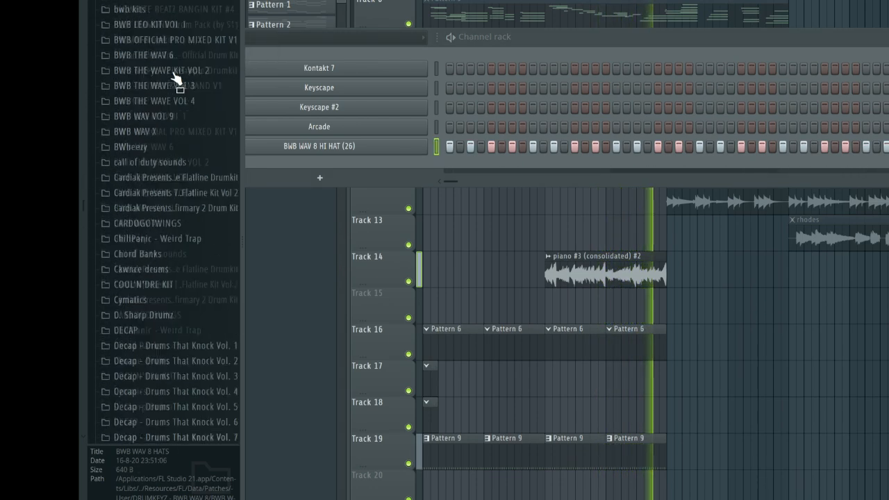
Repeat the Track 18 pattern at the start of the second, third and fourth Pattern 6 clips
{"action": "left_click", "coordinate": [431, 403]}
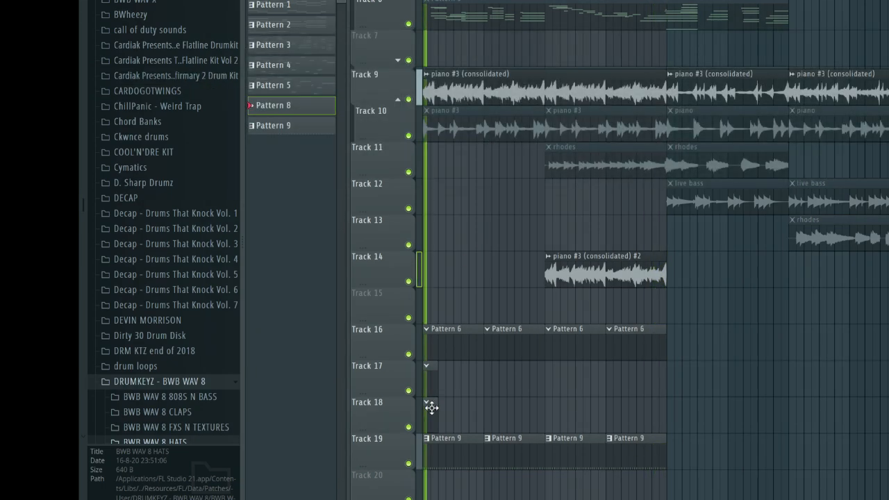
{"action": "left_click", "coordinate": [488, 403]}
{"action": "left_click", "coordinate": [553, 421]}
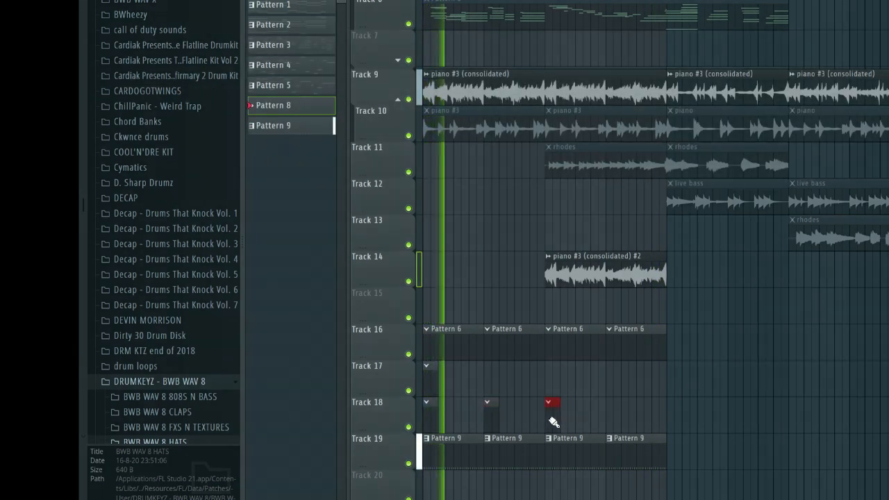
{"action": "left_click", "coordinate": [614, 420]}
Load BWB WAV 9 SNARE (1) from the BWB WAV VOL 9 kit's snares folder into a new channel
{"action": "key", "text": "F6"}
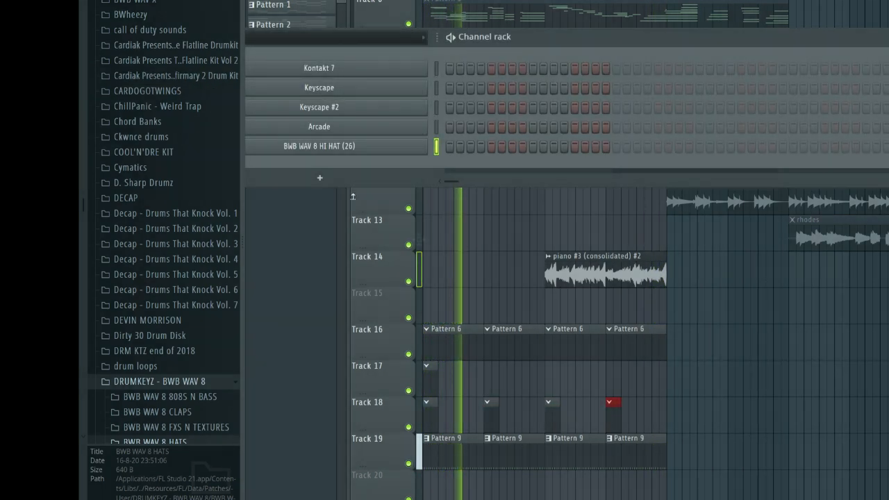
{"action": "scroll", "coordinate": [188, 326], "scroll_direction": "down", "scroll_amount": 6}
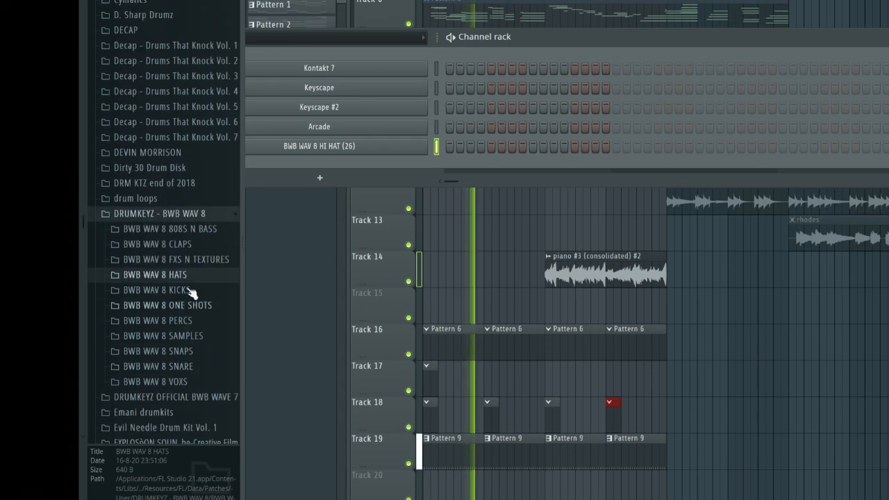
{"action": "left_click", "coordinate": [182, 229]}
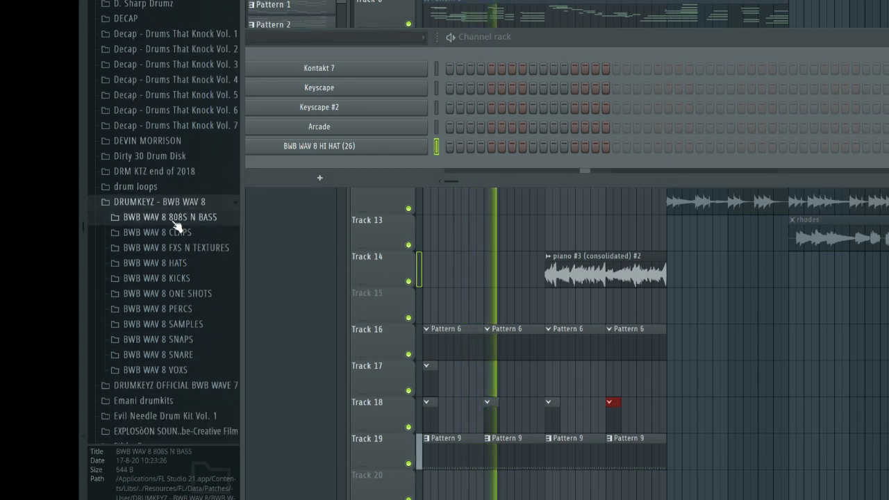
{"action": "scroll", "coordinate": [174, 225], "scroll_direction": "down", "scroll_amount": 7}
{"action": "scroll", "coordinate": [174, 264], "scroll_direction": "up", "scroll_amount": 15}
{"action": "scroll", "coordinate": [175, 284], "scroll_direction": "up", "scroll_amount": 9}
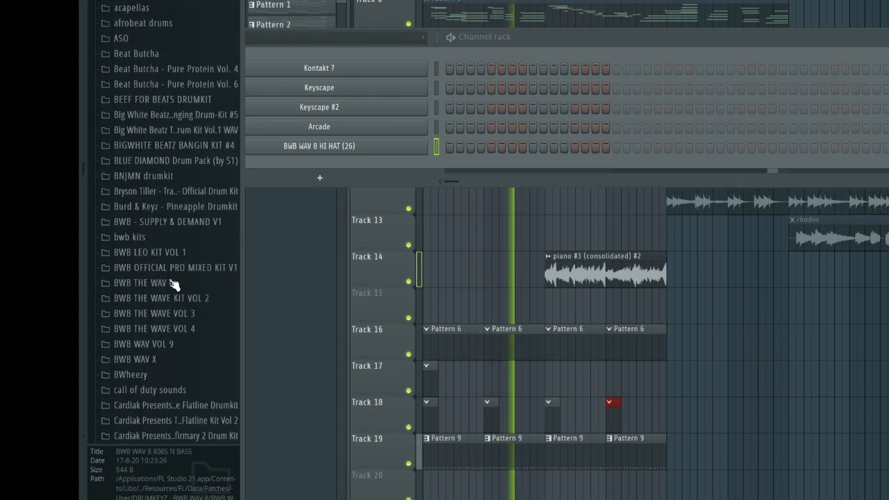
{"action": "left_click", "coordinate": [173, 347]}
{"action": "scroll", "coordinate": [175, 358], "scroll_direction": "down", "scroll_amount": 15}
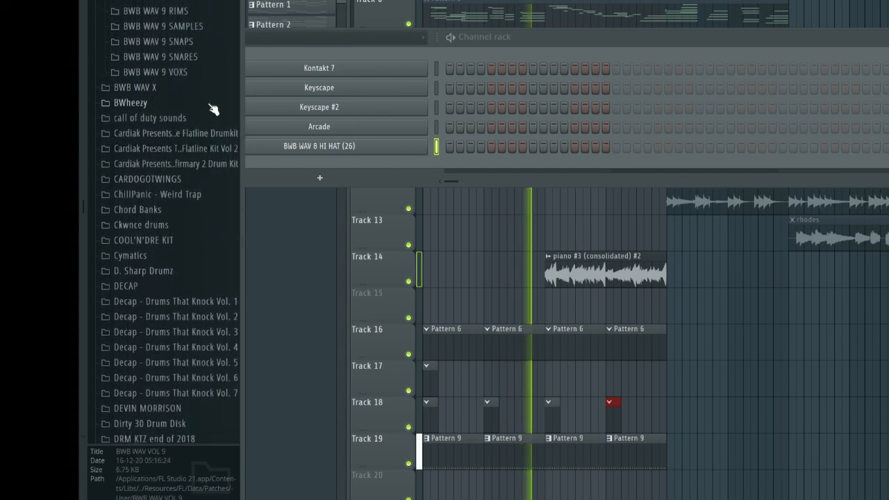
{"action": "left_click", "coordinate": [201, 62]}
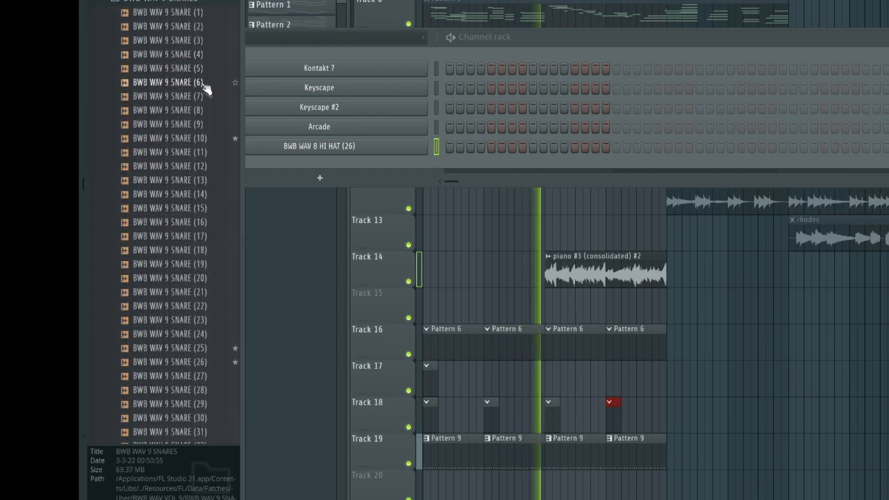
{"action": "left_click", "coordinate": [202, 13]}
{"action": "left_click_drag", "start_coordinate": [203, 12], "coordinate": [355, 174]}
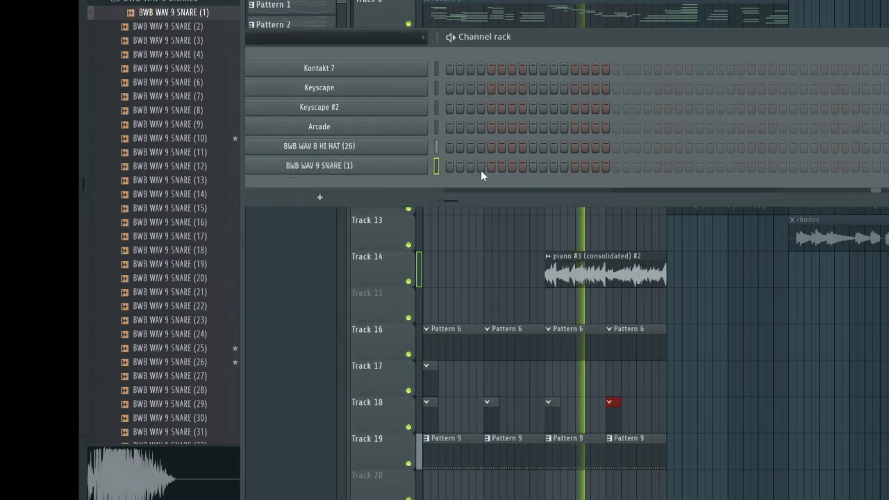
Place BWB WAV 9 SNARE (1) hits on steps 9, 25 and 41 of Pattern 8
{"action": "left_click", "coordinate": [531, 166]}
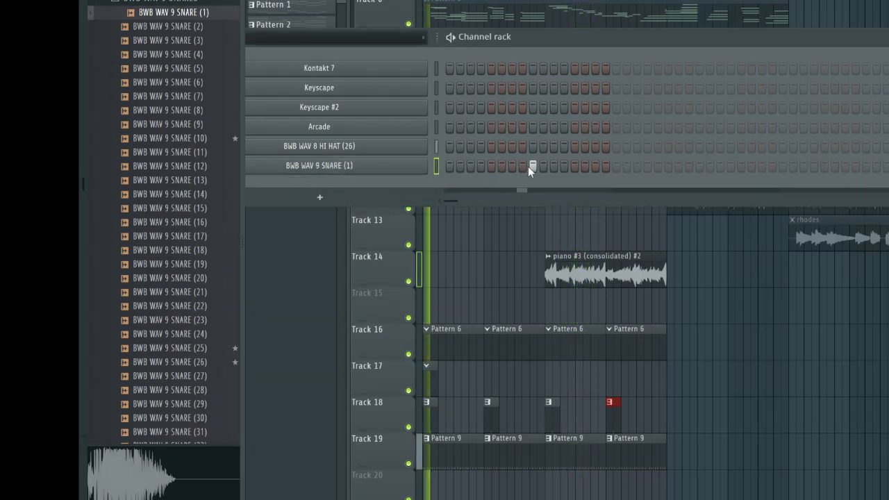
{"action": "left_click", "coordinate": [700, 167]}
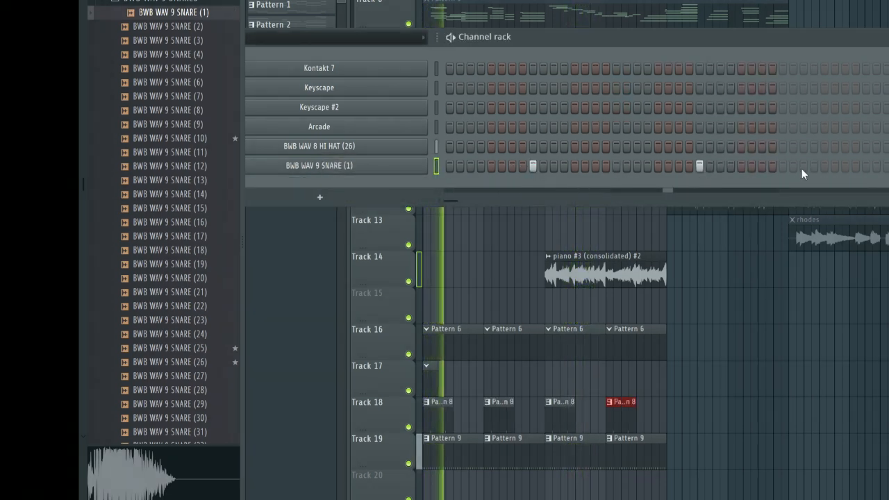
{"action": "left_click", "coordinate": [866, 167]}
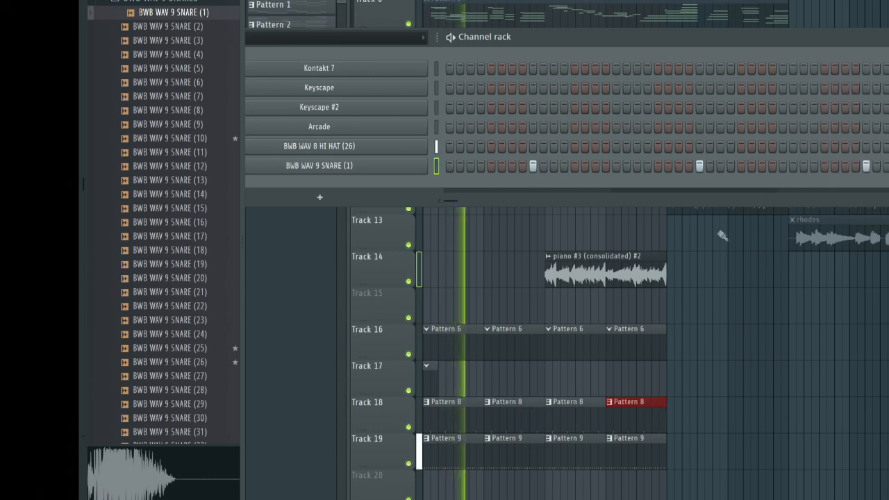
Delete the second, third and fourth Pattern 6 clips from Track 16
{"action": "right_click", "coordinate": [528, 351]}
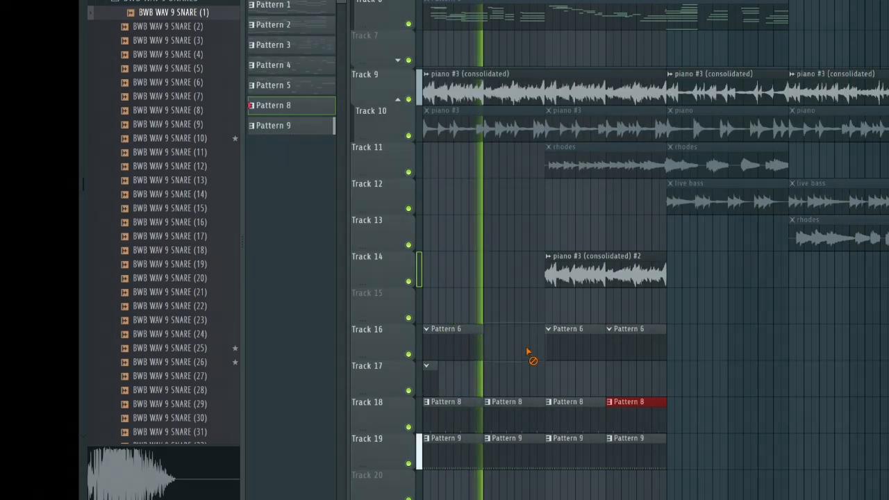
{"action": "right_click", "coordinate": [571, 345]}
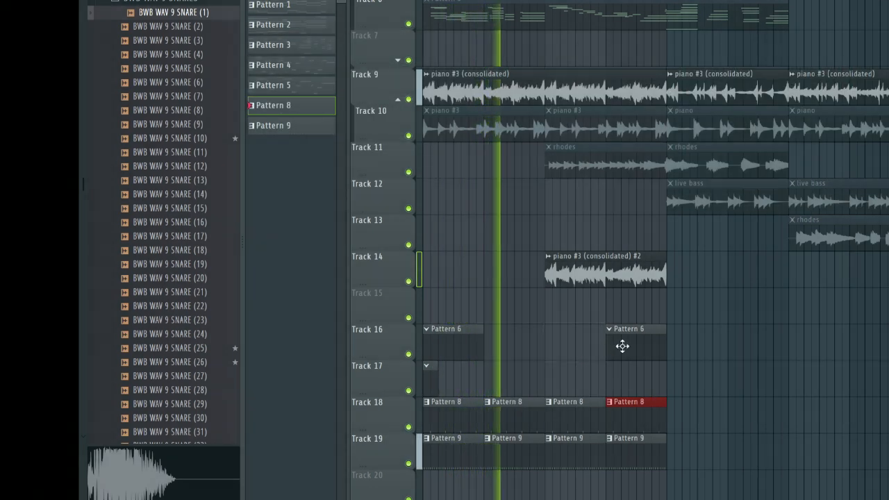
{"action": "right_click", "coordinate": [622, 345]}
Select the Track 17 pattern, collapse the BWB WAV 9 folders and look through the list of drum kits
{"action": "left_click", "coordinate": [431, 375]}
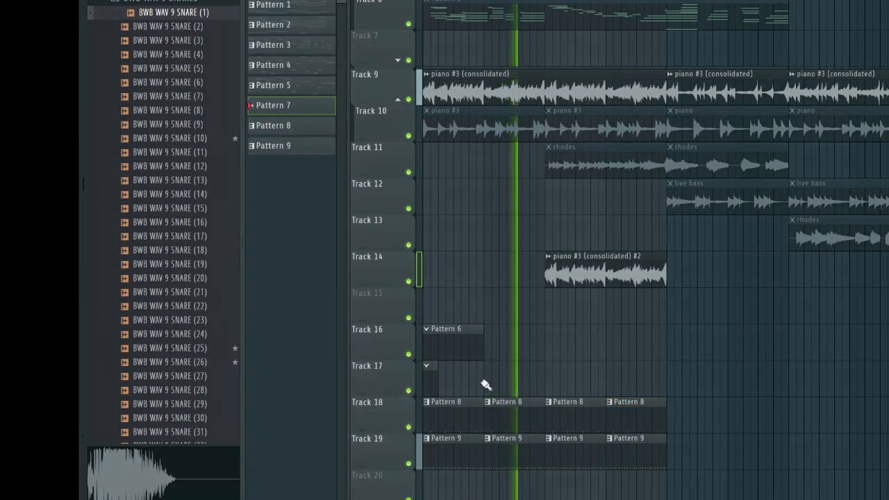
{"action": "key", "text": "F6"}
{"action": "left_click", "coordinate": [187, 2]}
{"action": "scroll", "coordinate": [175, 72], "scroll_direction": "up", "scroll_amount": 3}
{"action": "scroll", "coordinate": [178, 75], "scroll_direction": "up", "scroll_amount": 10}
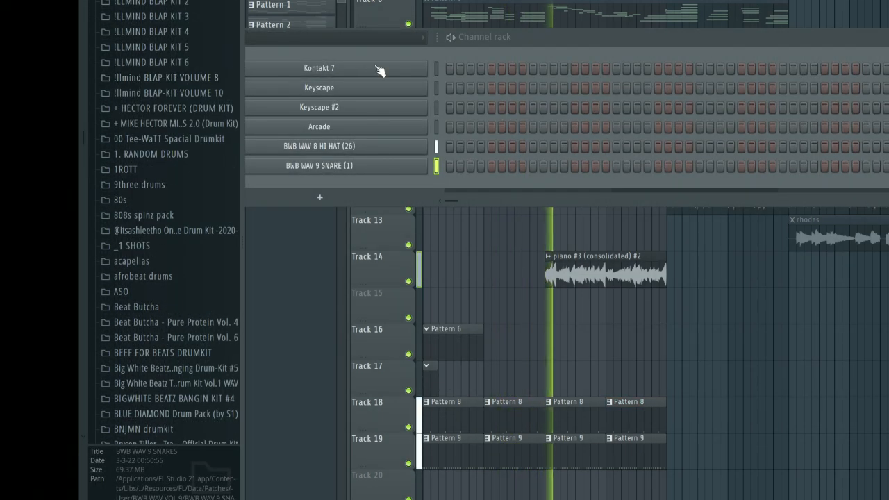
Show the mixer and try out the Keyscape, Keyscape #2 and Kontakt 7 channels over the playing beat
{"action": "left_click", "coordinate": [437, 88]}
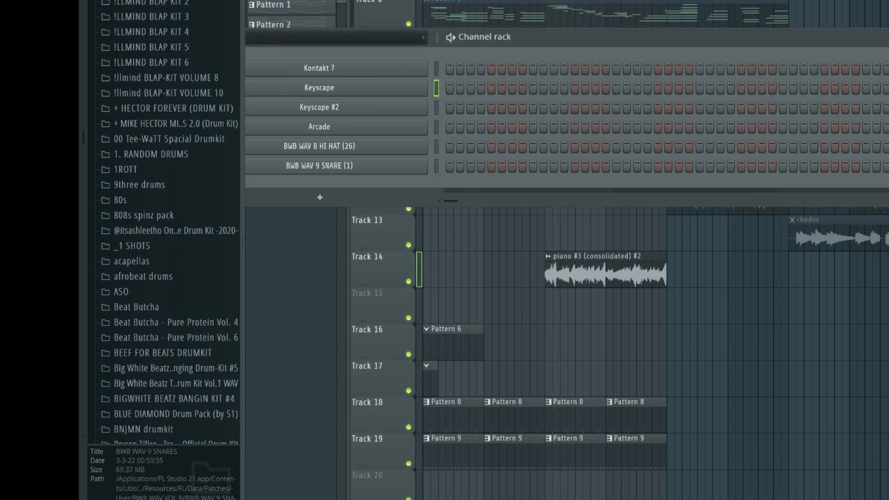
{"action": "key", "text": "F9"}
{"action": "right_click", "coordinate": [661, 214]}
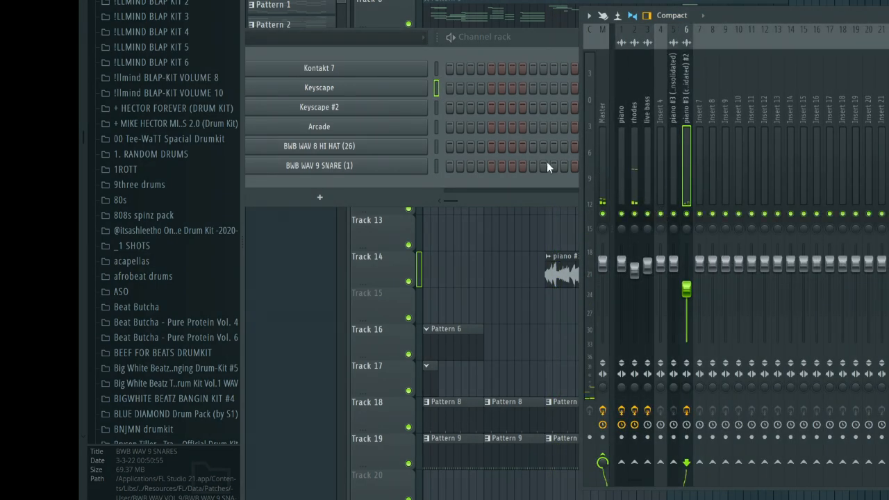
{"action": "key", "text": "space"}
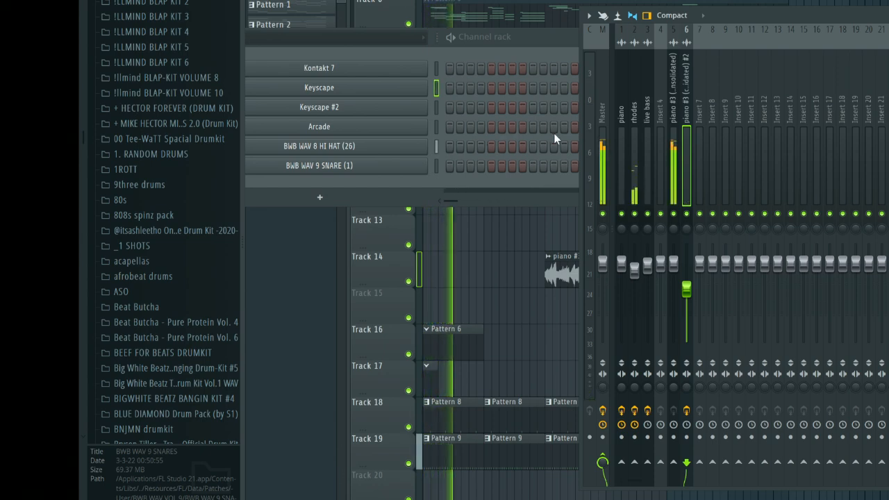
{"action": "left_click", "coordinate": [431, 106]}
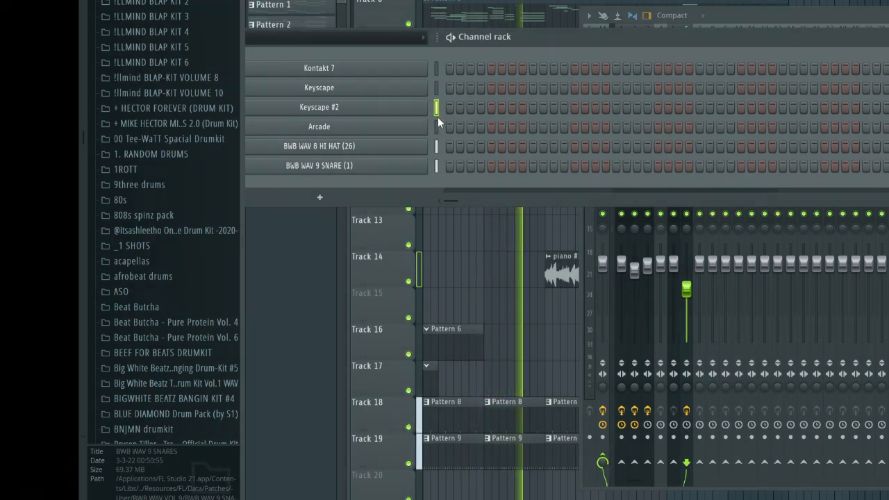
{"action": "left_click", "coordinate": [439, 86]}
{"action": "left_click", "coordinate": [436, 65]}
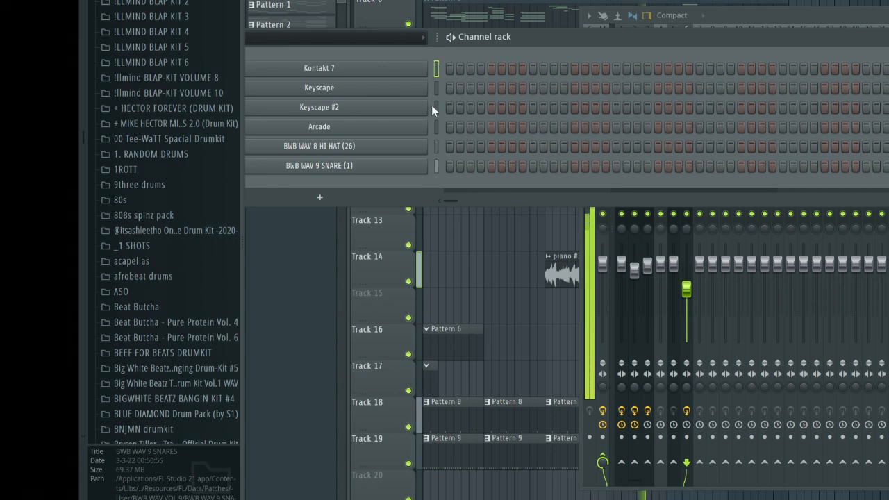
Select the piano mixer track and move the channel rack clear of the mixer's level meters
{"action": "left_click_drag", "start_coordinate": [741, 32], "coordinate": [767, 164]}
{"action": "left_click", "coordinate": [625, 104]}
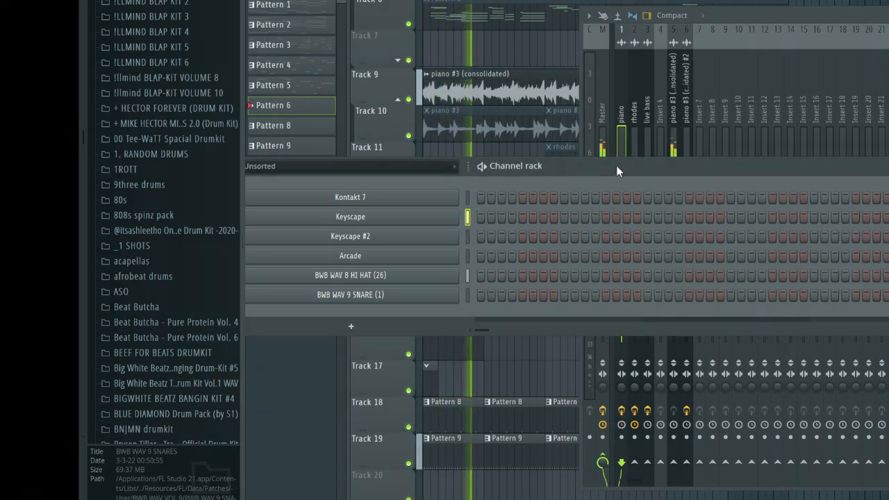
{"action": "left_click_drag", "start_coordinate": [616, 166], "coordinate": [781, 275]}
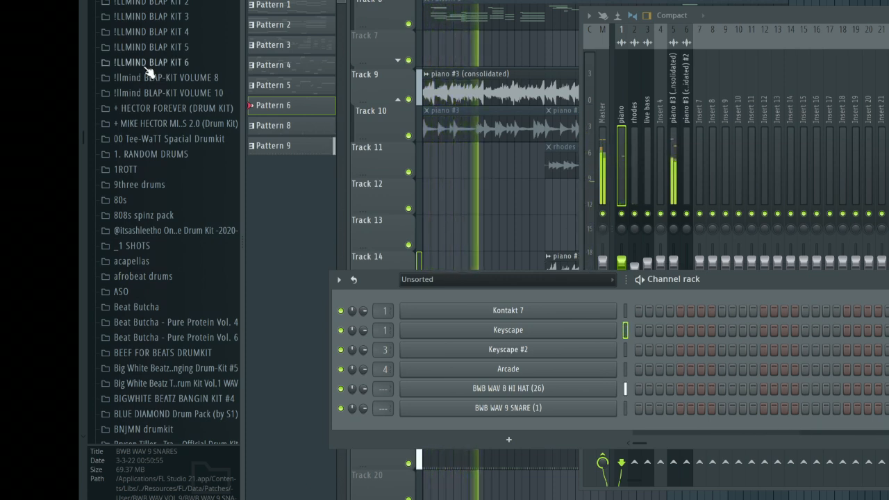
Load [808] Wheezy Spinz from the 808s spinz pack into a new channel above the hi-hat channel
{"action": "scroll", "coordinate": [167, 174], "scroll_direction": "up", "scroll_amount": 3}
{"action": "scroll", "coordinate": [149, 130], "scroll_direction": "down", "scroll_amount": 6}
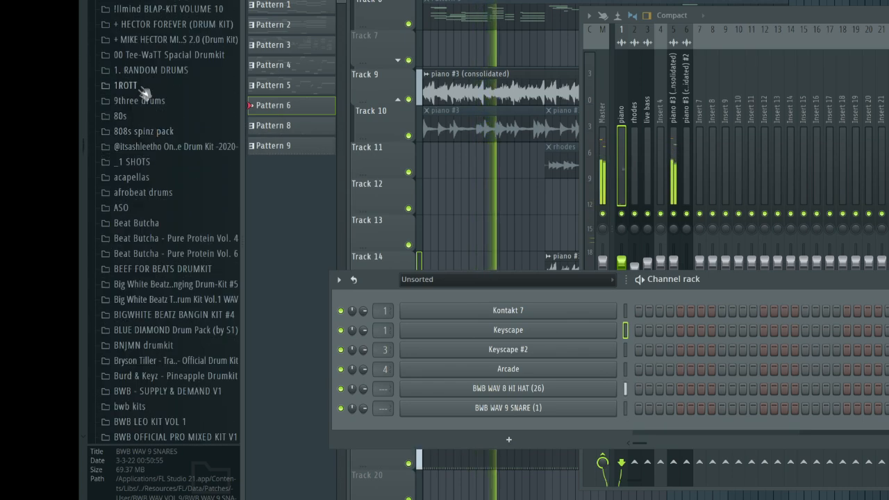
{"action": "left_click", "coordinate": [158, 130]}
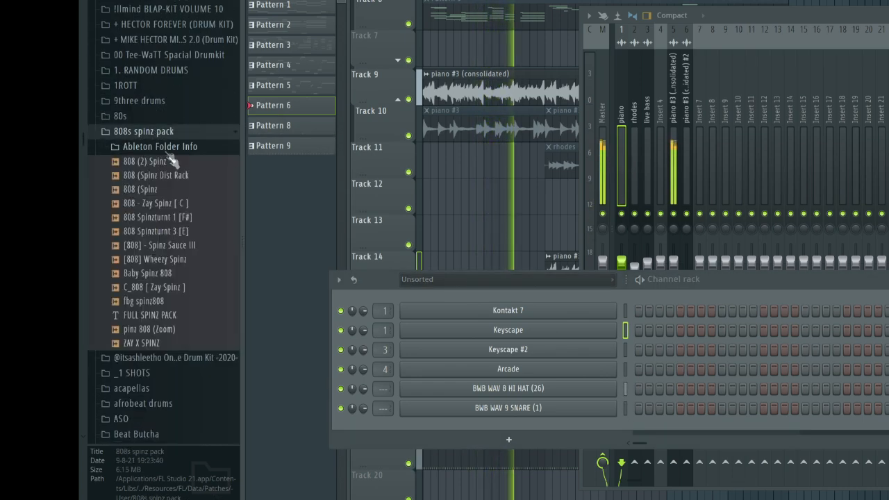
{"action": "left_click", "coordinate": [185, 264]}
{"action": "left_click_drag", "start_coordinate": [186, 270], "coordinate": [537, 387]}
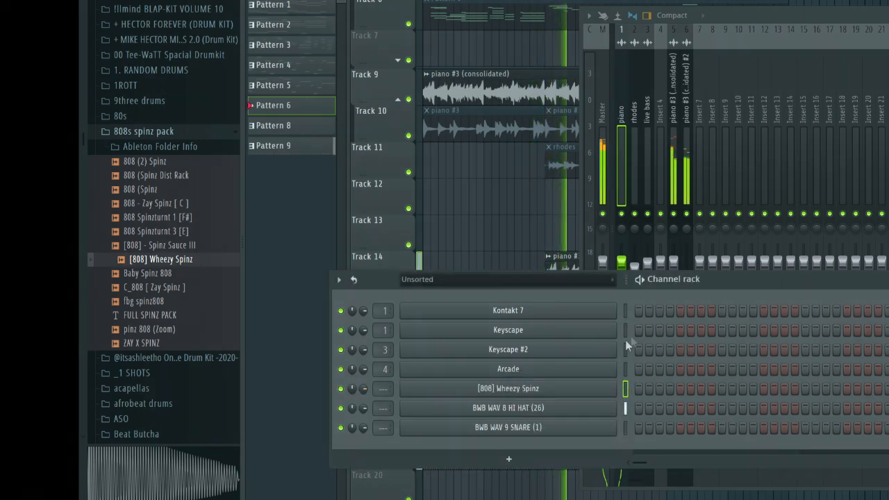
View the miscellaneous settings of the [808] Wheezy Spinz sampler and return to the playlist
{"action": "left_click", "coordinate": [575, 390]}
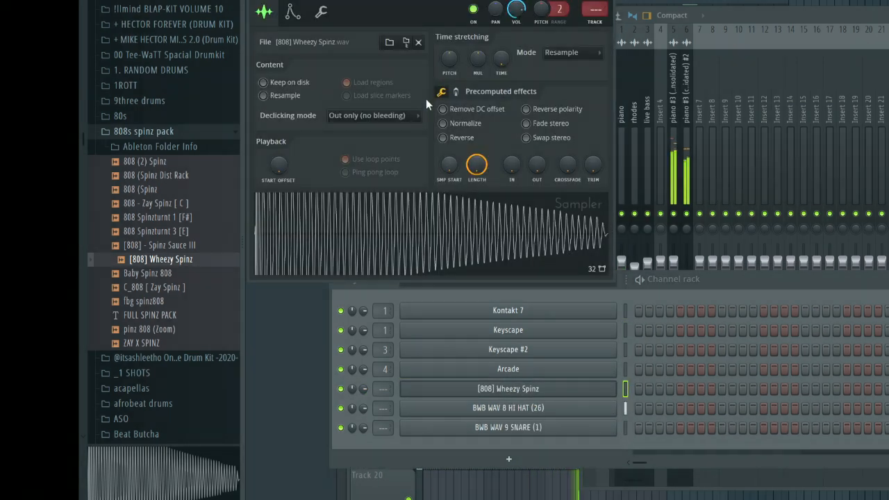
{"action": "left_click", "coordinate": [323, 16]}
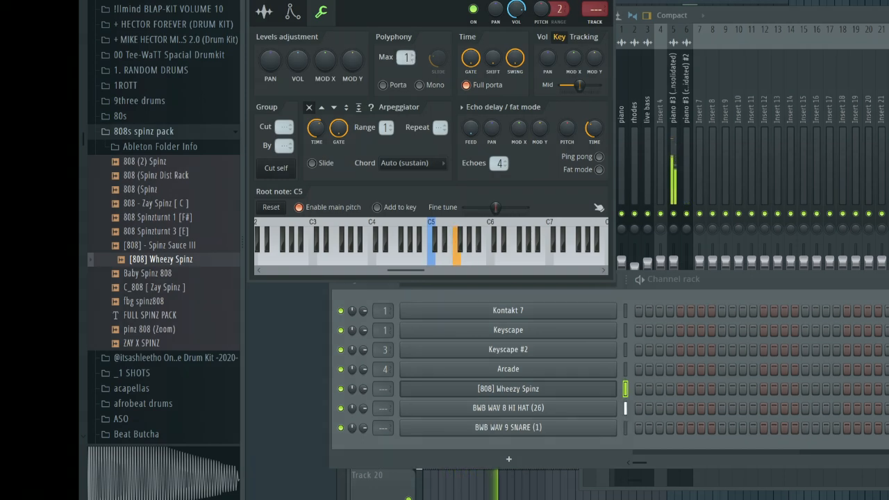
{"action": "key", "text": "F5"}
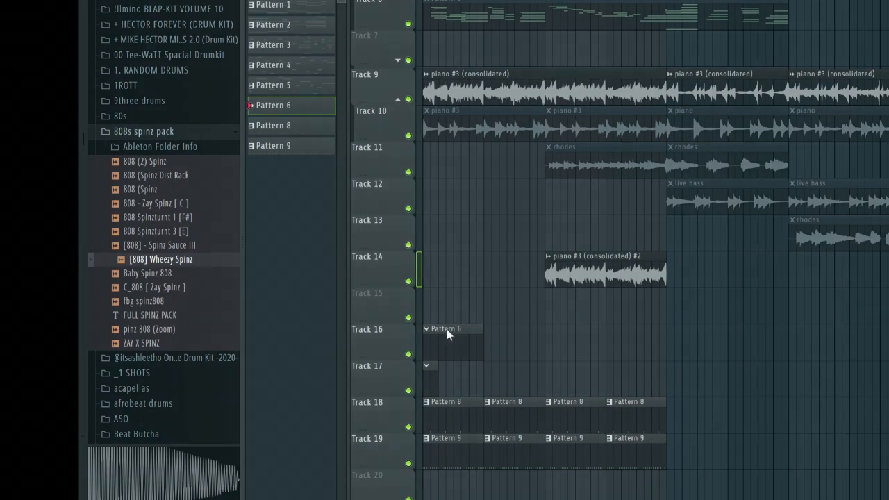
Record [808] Wheezy Spinz notes into Pattern 6, retaking the first attempt, and extend its Track 16 clip to the end of the Pattern 8 clips
{"action": "key", "text": "space"}
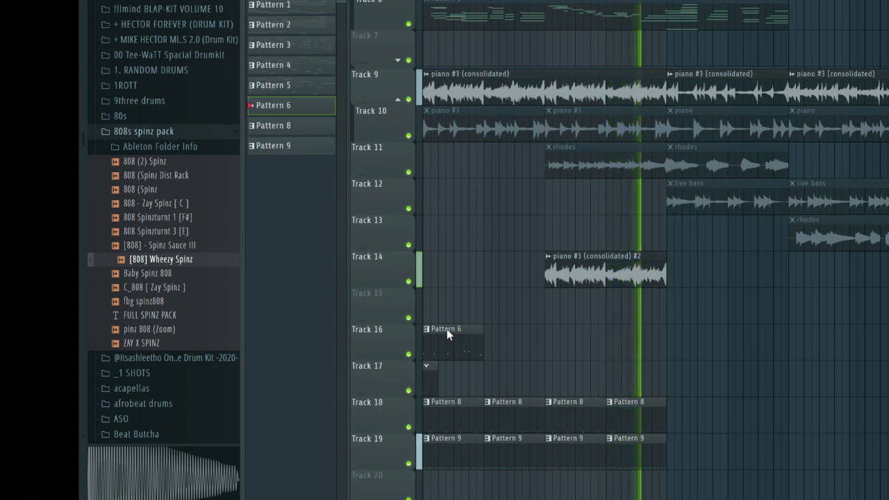
{"action": "key", "text": "space"}
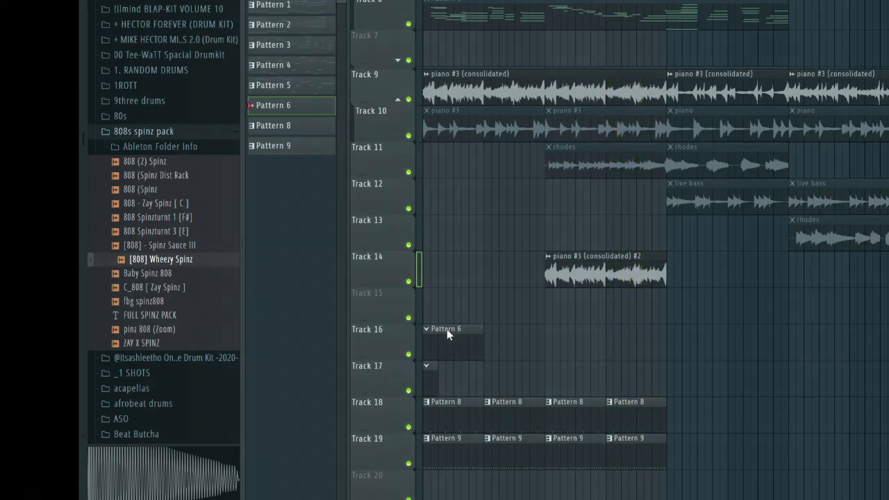
{"action": "key", "text": "space"}
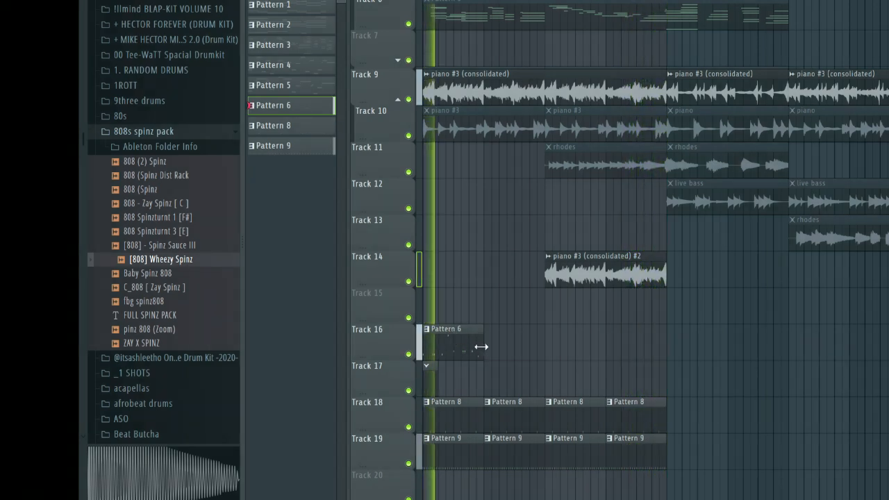
{"action": "left_click_drag", "start_coordinate": [482, 347], "coordinate": [669, 370]}
Examine the recorded Pattern 6 808 notes in the piano roll during playback
{"action": "double_click", "coordinate": [640, 357]}
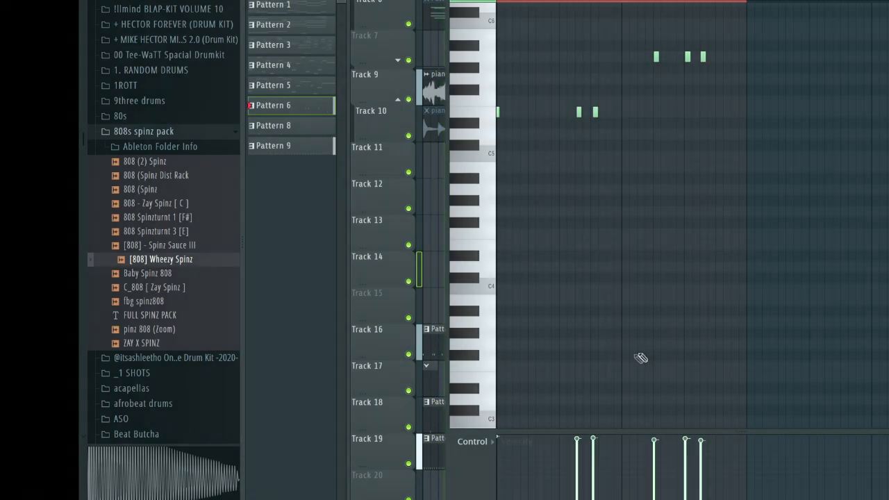
{"action": "scroll", "coordinate": [679, 286], "scroll_direction": "left", "scroll_amount": 2}
{"action": "key", "text": "Return"}
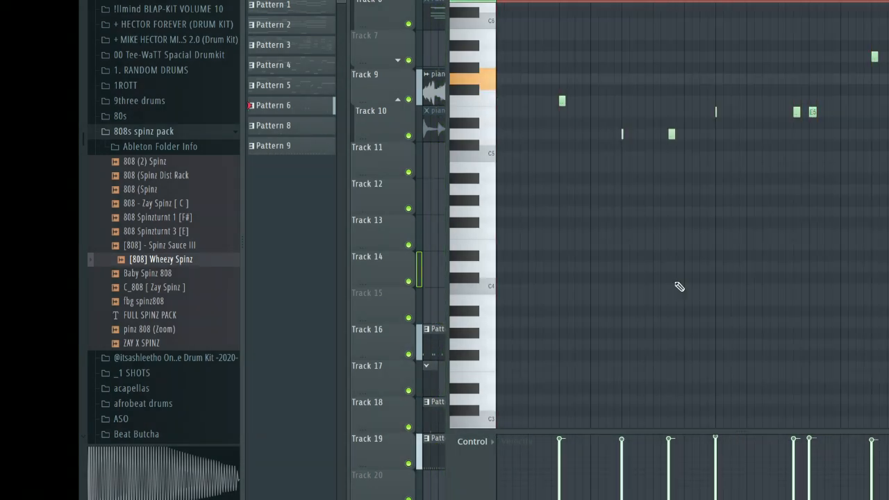
{"action": "key", "text": "Down"}
{"action": "key", "text": "Down"}
{"action": "key", "text": "Down"}
{"action": "key", "text": "Down"}
{"action": "key", "text": "space"}
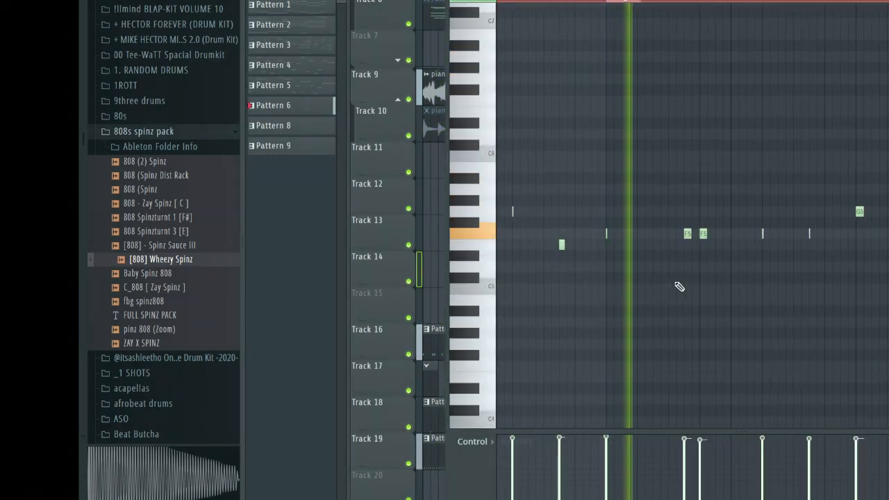
{"action": "scroll", "coordinate": [676, 283], "scroll_direction": "left", "scroll_amount": 3}
{"action": "scroll", "coordinate": [676, 283], "scroll_direction": "up", "scroll_amount": 1}
{"action": "scroll", "coordinate": [768, 284], "scroll_direction": "right", "scroll_amount": 2}
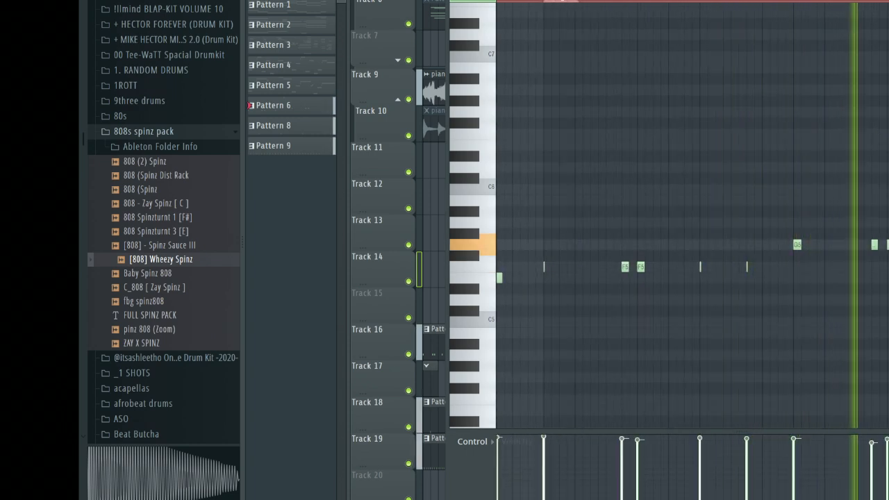
{"action": "key", "text": "F7"}
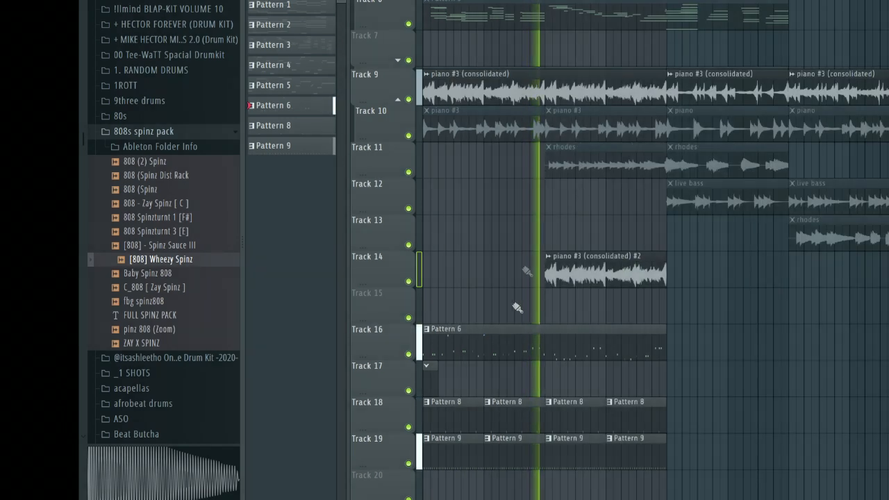
Nudge the two neighbouring A5 notes and the following F5 note slightly in time in Pattern 6's piano roll
{"action": "double_click", "coordinate": [526, 352]}
{"action": "left_click_drag", "start_coordinate": [778, 195], "coordinate": [622, 299]}
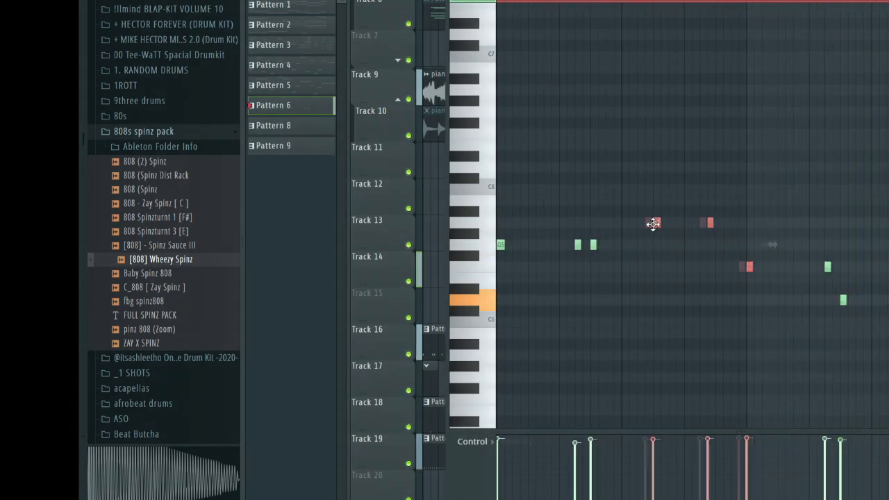
{"action": "scroll", "coordinate": [713, 280], "scroll_direction": "right", "scroll_amount": 8}
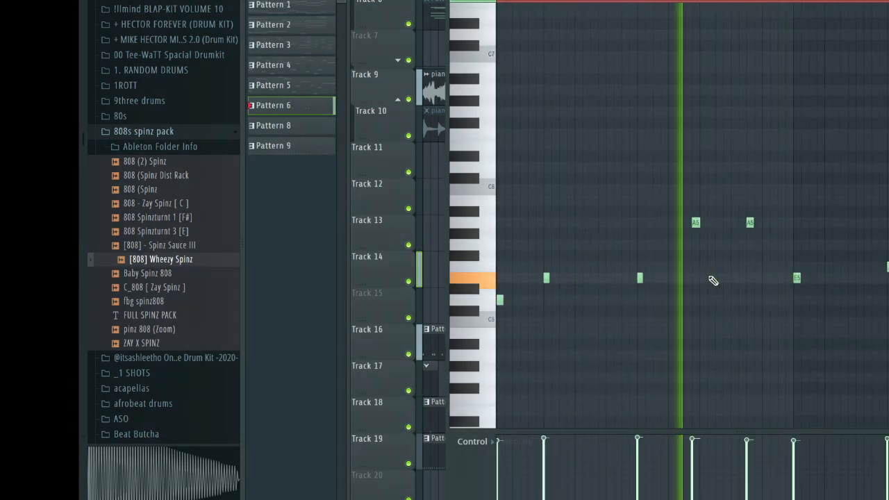
{"action": "scroll", "coordinate": [714, 281], "scroll_direction": "up", "scroll_amount": 1}
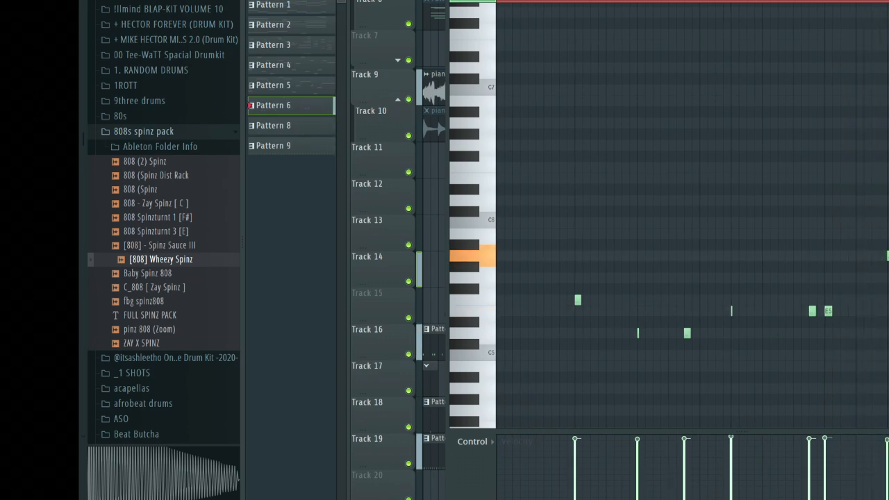
{"action": "key", "text": "alt+u"}
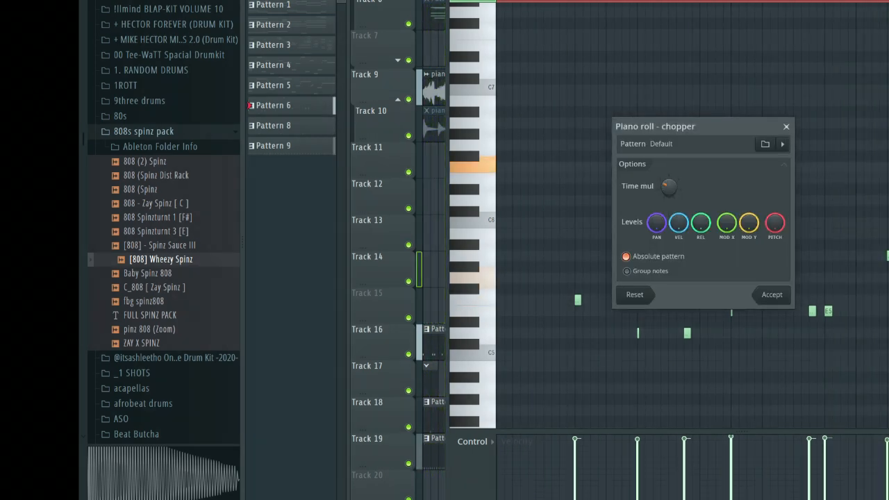
{"action": "key", "text": "Escape"}
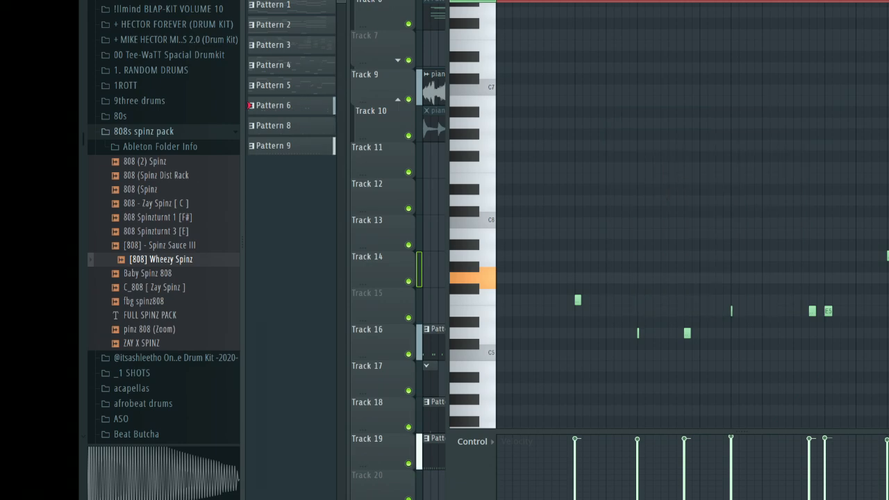
Duplicate the Pattern 6, Pattern 8 and Pattern 9 clips on Tracks 16, 18 and 19 directly after the originals in the playlist
{"action": "key", "text": "F5"}
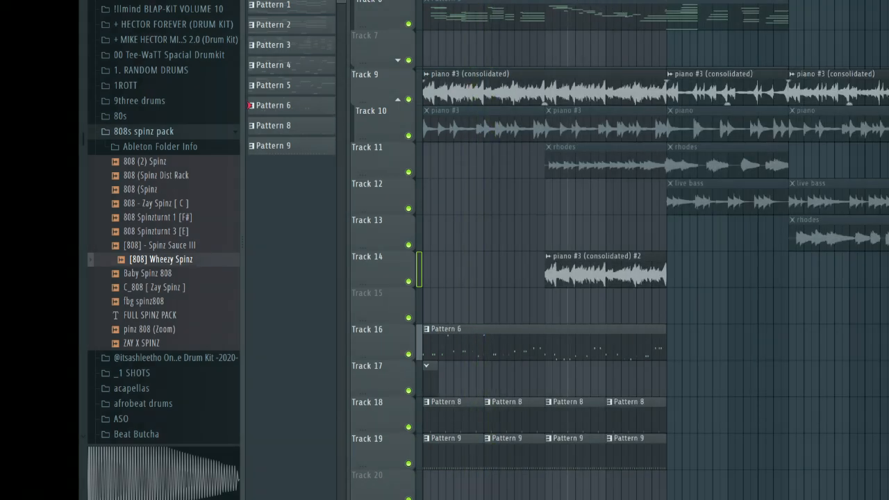
{"action": "left_click_drag", "start_coordinate": [732, 324], "coordinate": [447, 439]}
{"action": "key", "text": "ctrl+b"}
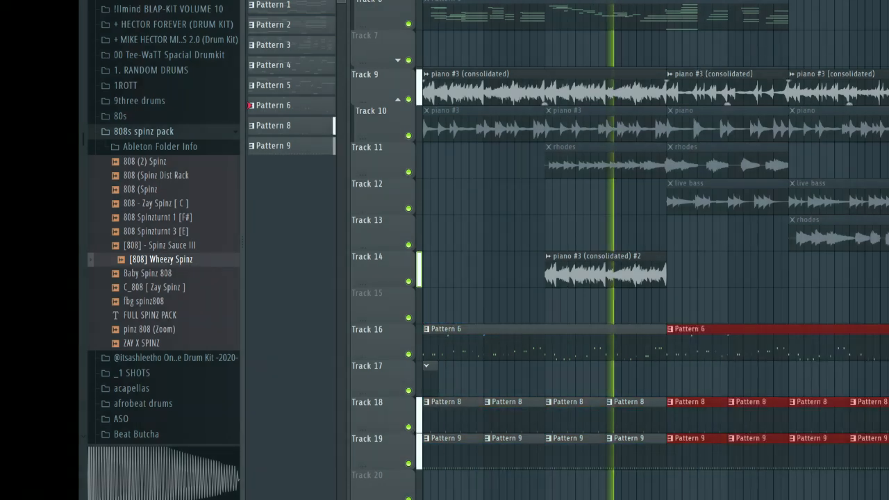
Replace the second half of the duplicated Pattern 6 clip on Track 16 with a copy of its first half
{"action": "left_click", "coordinate": [798, 345]}
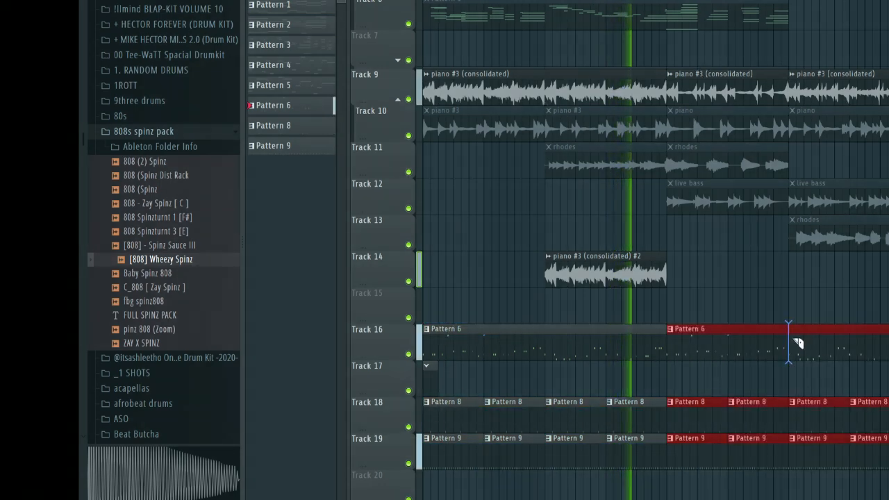
{"action": "right_click", "coordinate": [837, 348]}
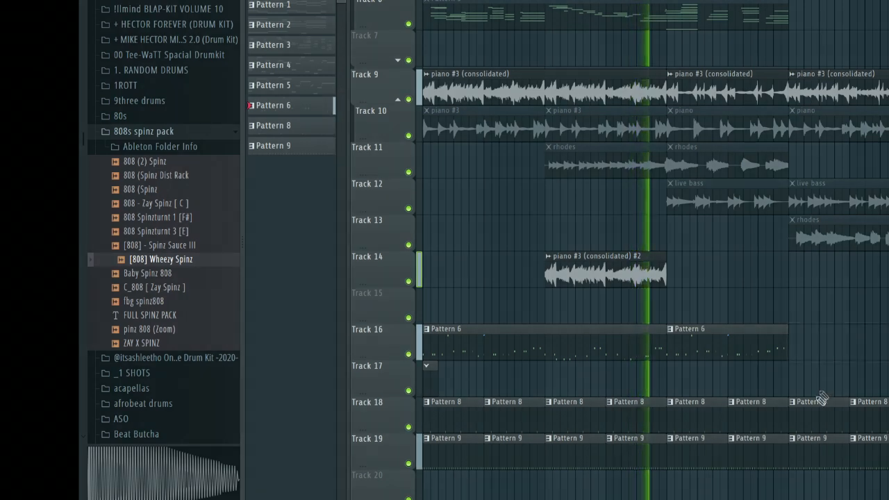
{"action": "left_click_drag", "start_coordinate": [781, 358], "coordinate": [721, 345]}
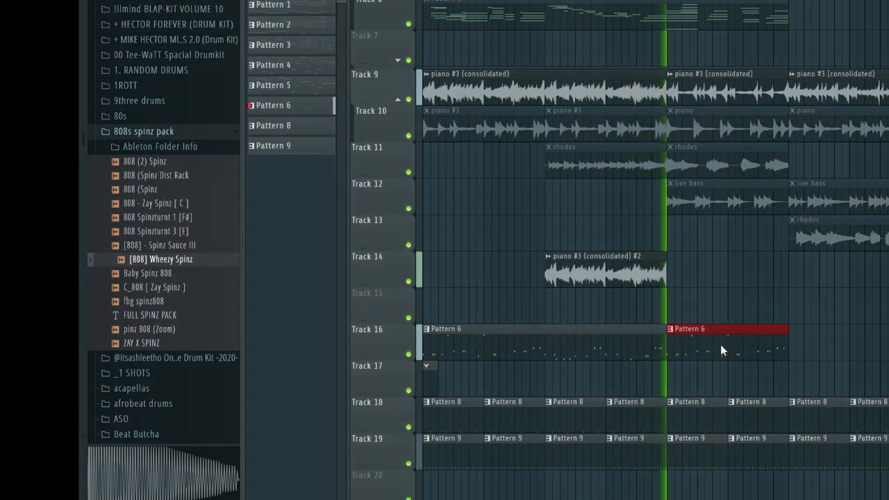
{"action": "key", "text": "ctrl+b"}
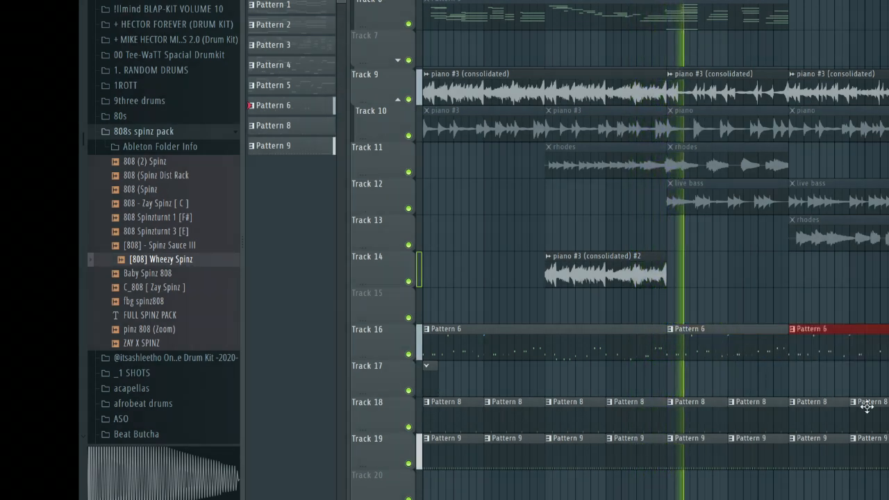